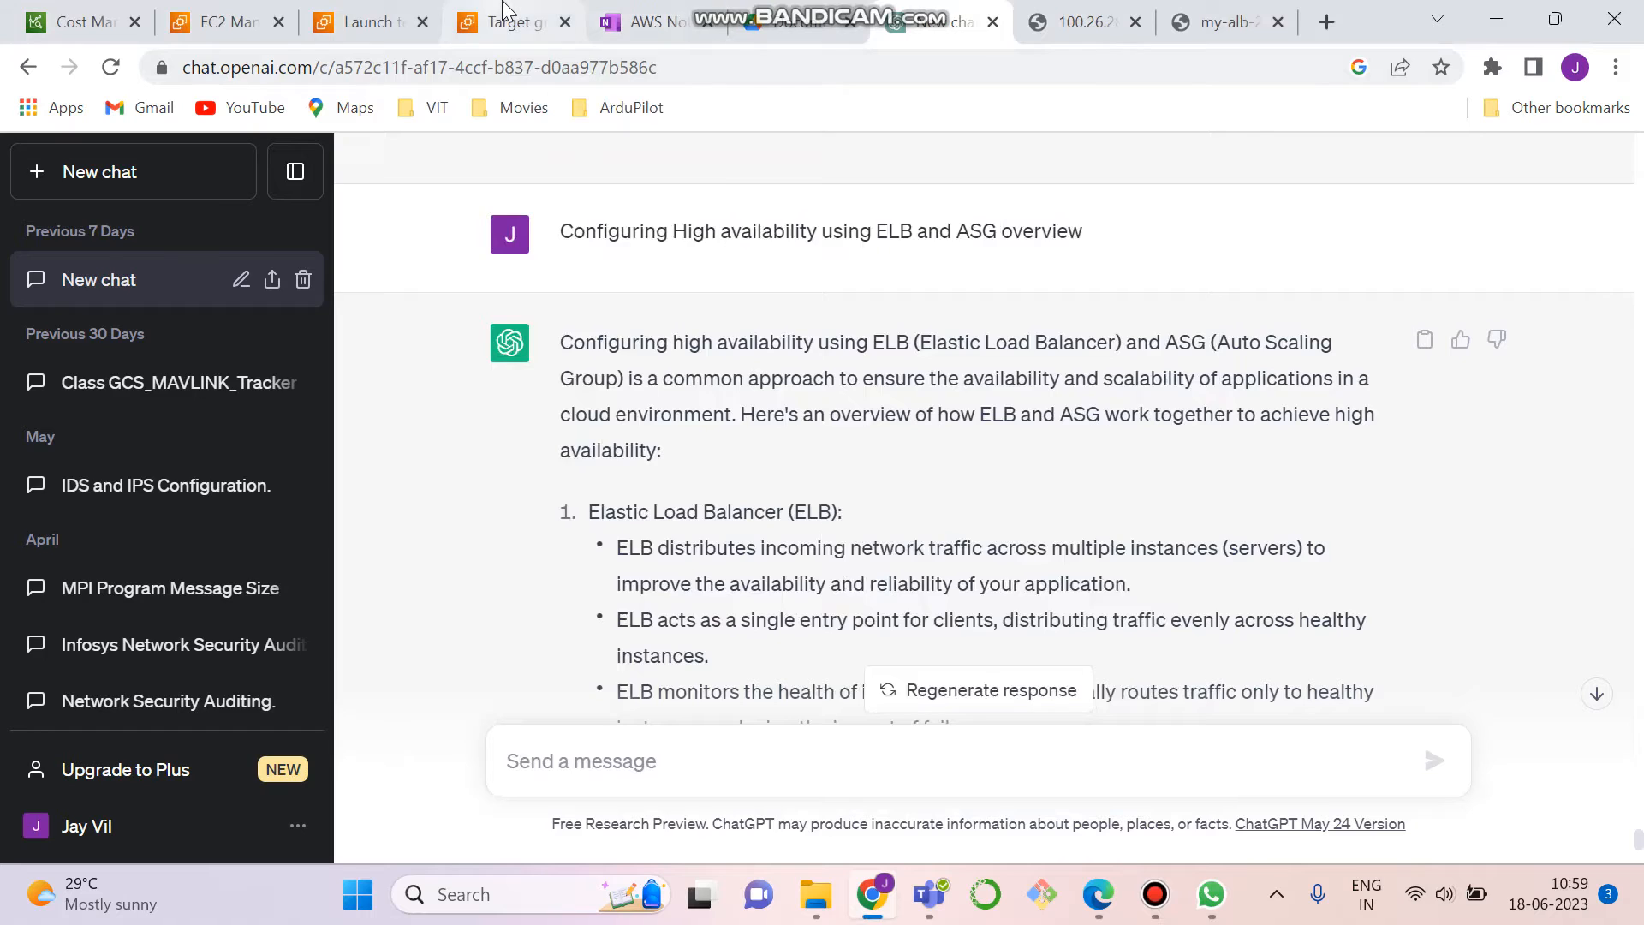
- Copy the public IPv4 address of the ELB_Inst instance in the EC2 console and load it in a new browser tab
{"action": "left_click", "coordinate": [261, 12]}
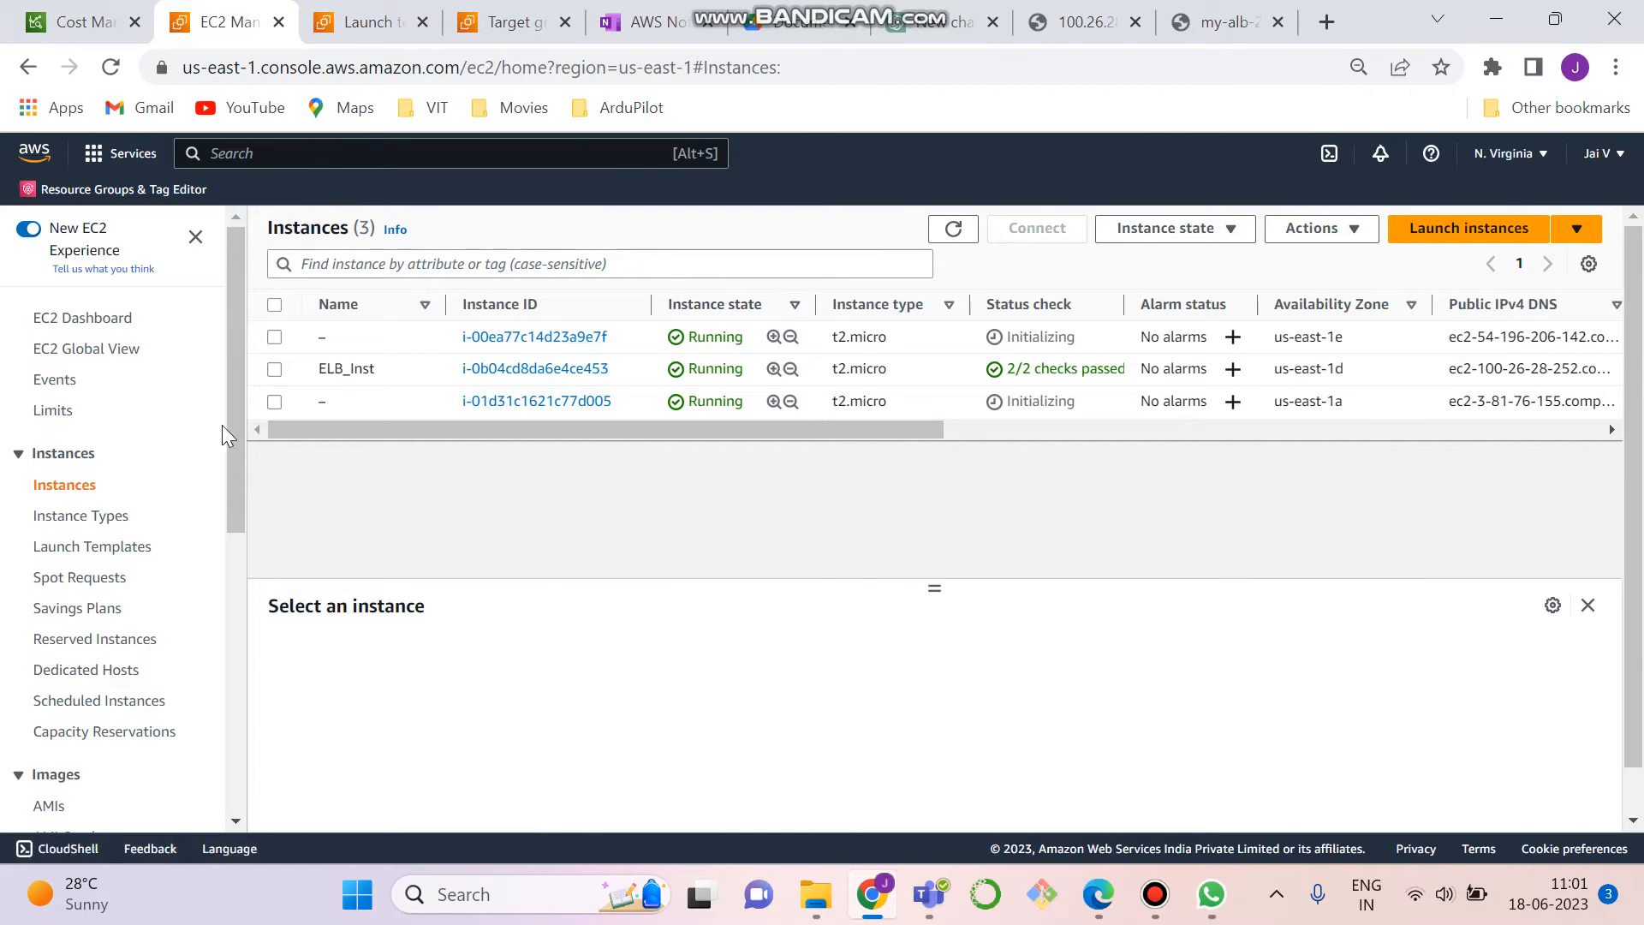
{"action": "left_click", "coordinate": [489, 374]}
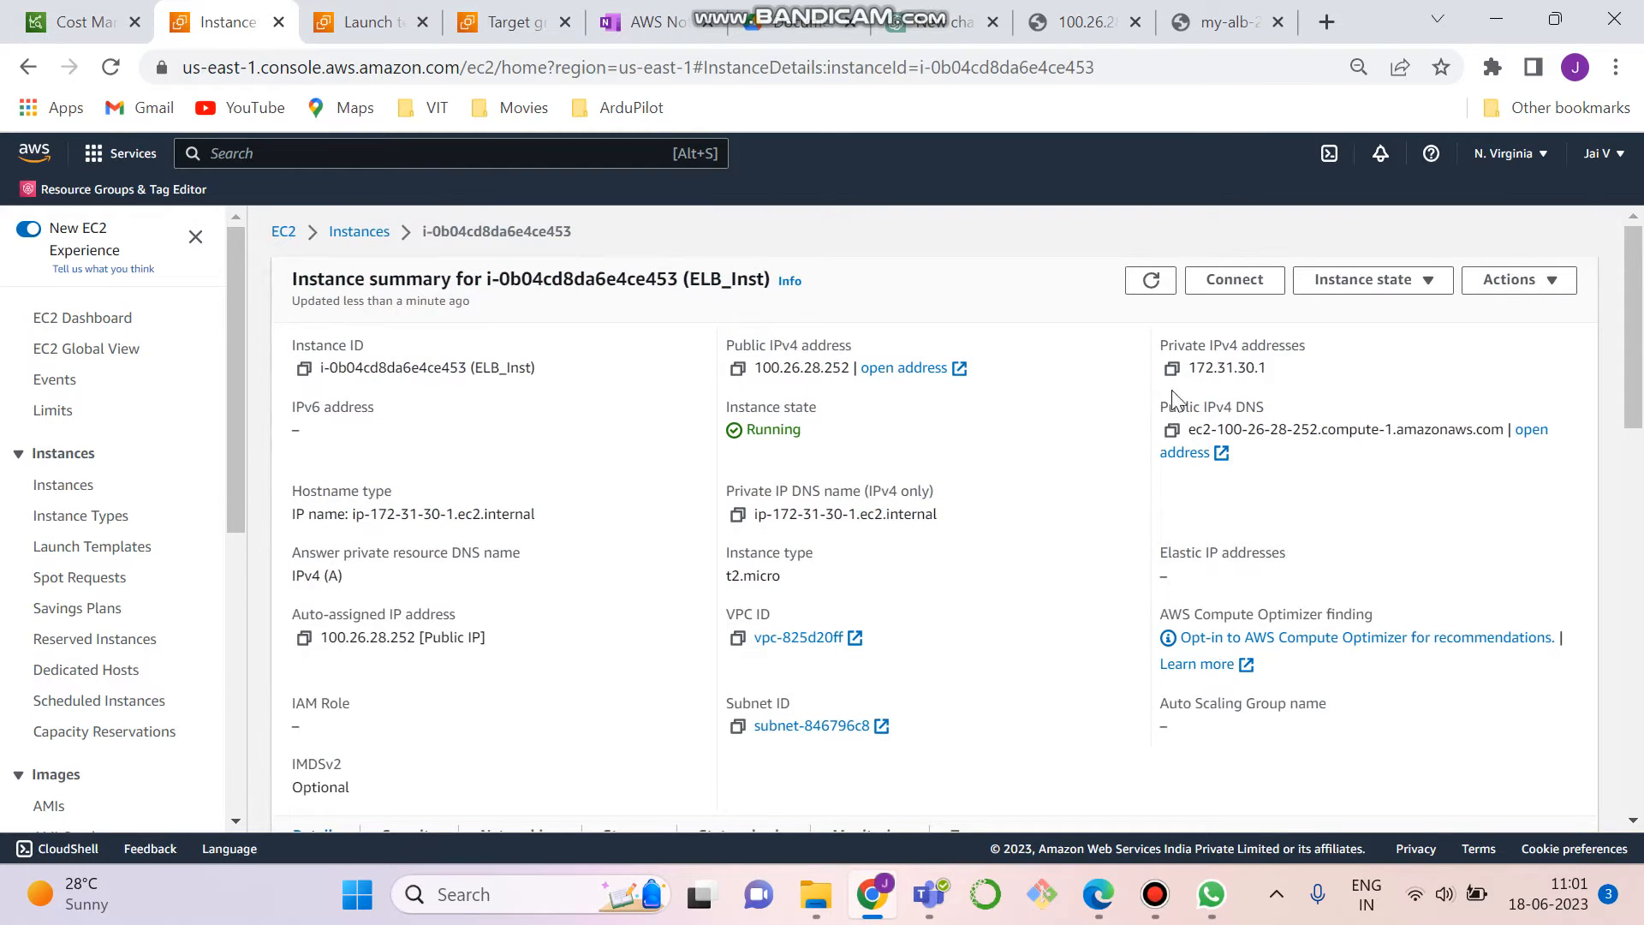
{"action": "left_click", "coordinate": [738, 371]}
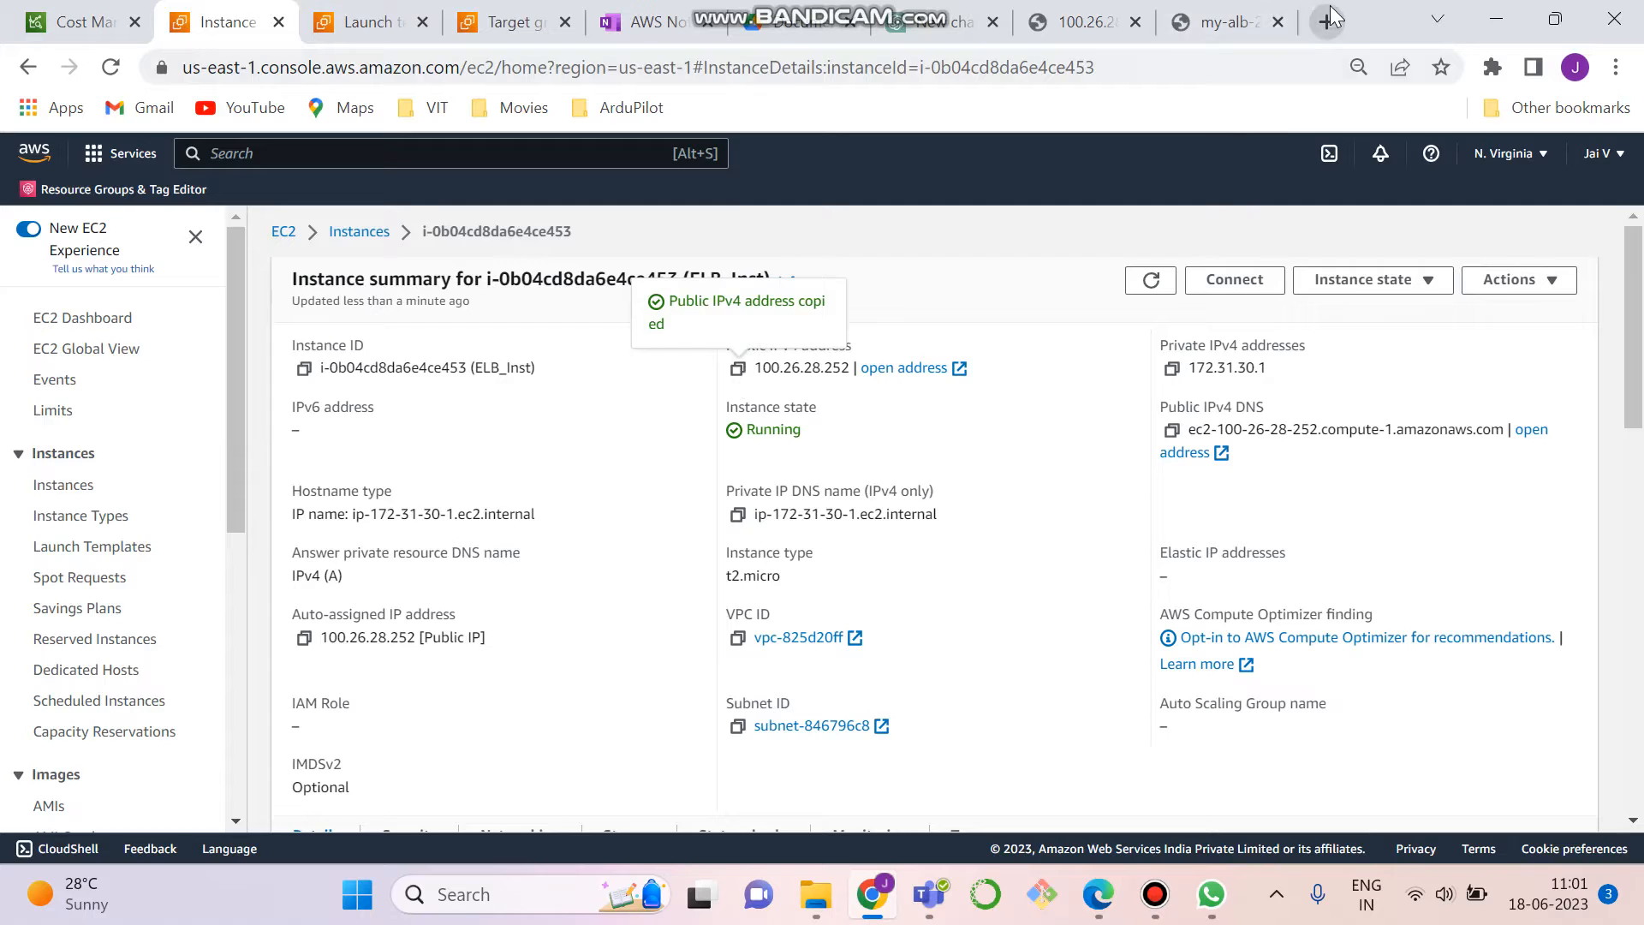
{"action": "left_click", "coordinate": [1330, 19]}
{"action": "key", "text": "ctrl+v"}
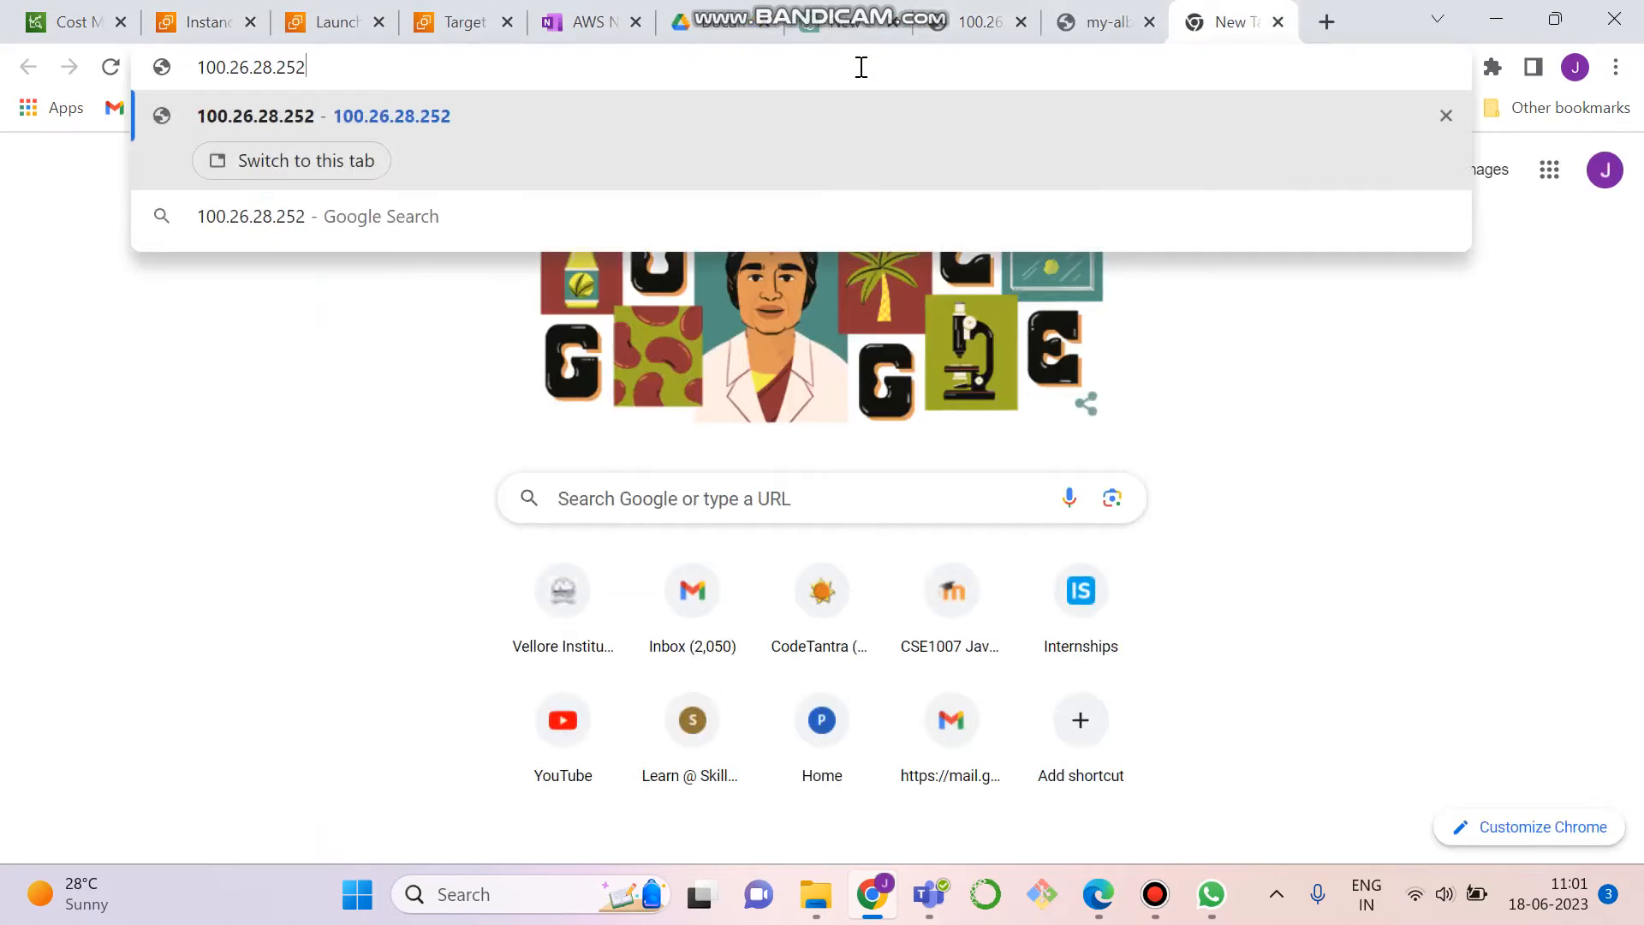
{"action": "key", "text": "Return"}
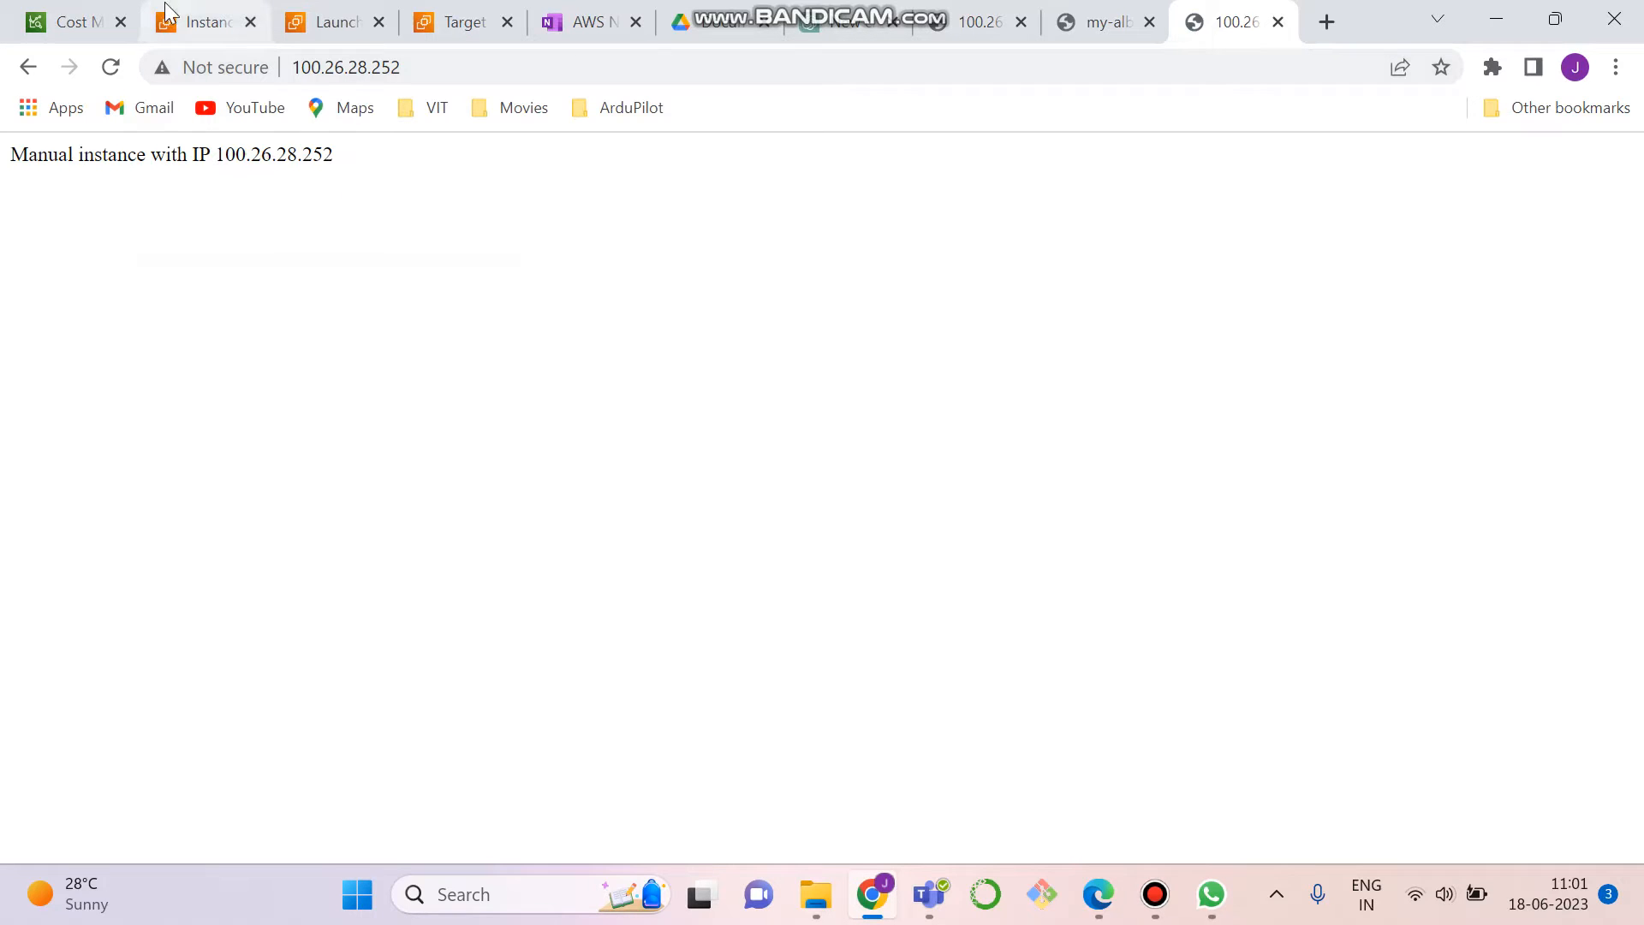
- Return to the EC2 console and open the list of load balancers
{"action": "left_click", "coordinate": [77, 10]}
{"action": "left_click", "coordinate": [205, 21]}
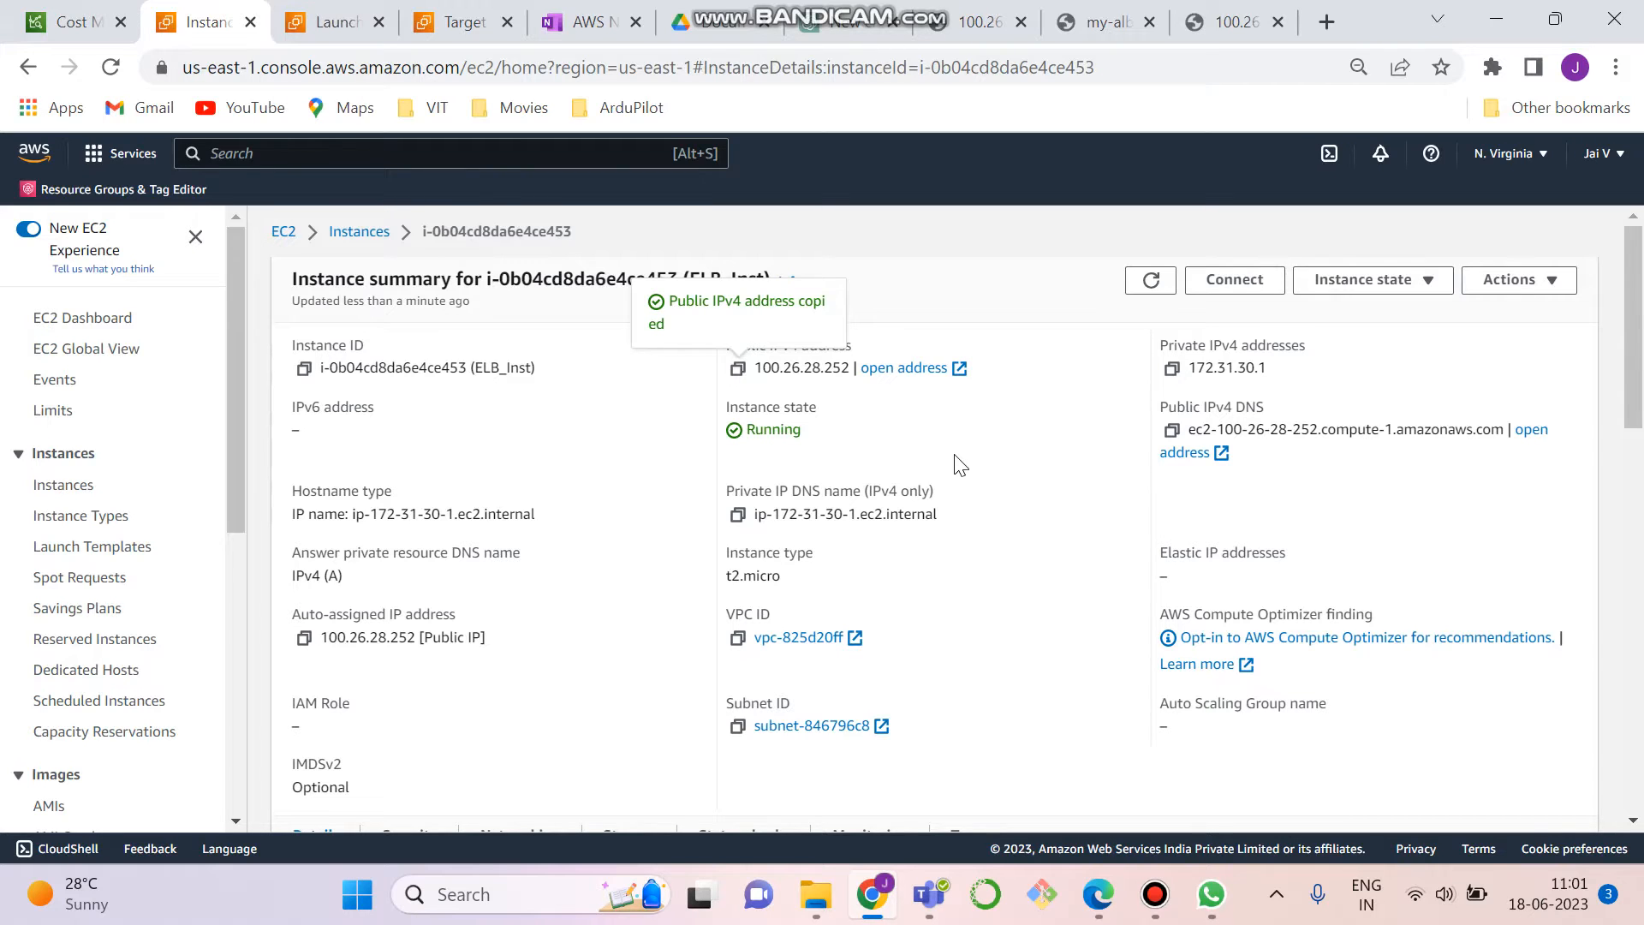
{"action": "left_click_drag", "start_coordinate": [232, 469], "coordinate": [226, 824]}
{"action": "left_click", "coordinate": [93, 676]}
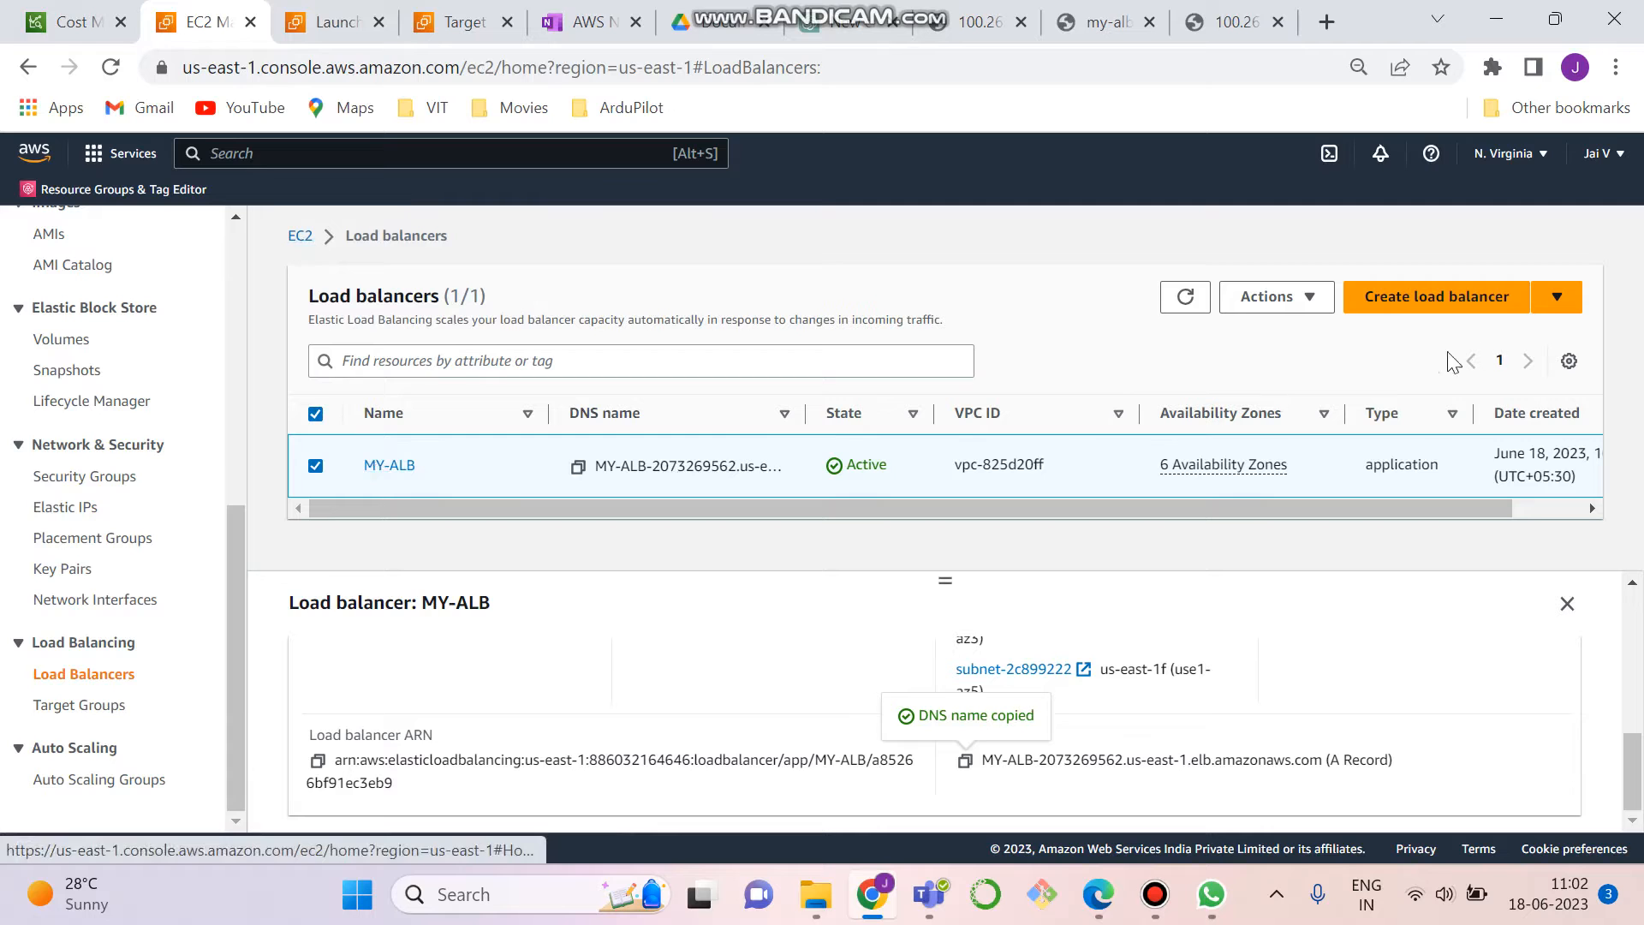
- Start creating a new Application Load Balancer from the load balancer list
{"action": "left_click", "coordinate": [1548, 300]}
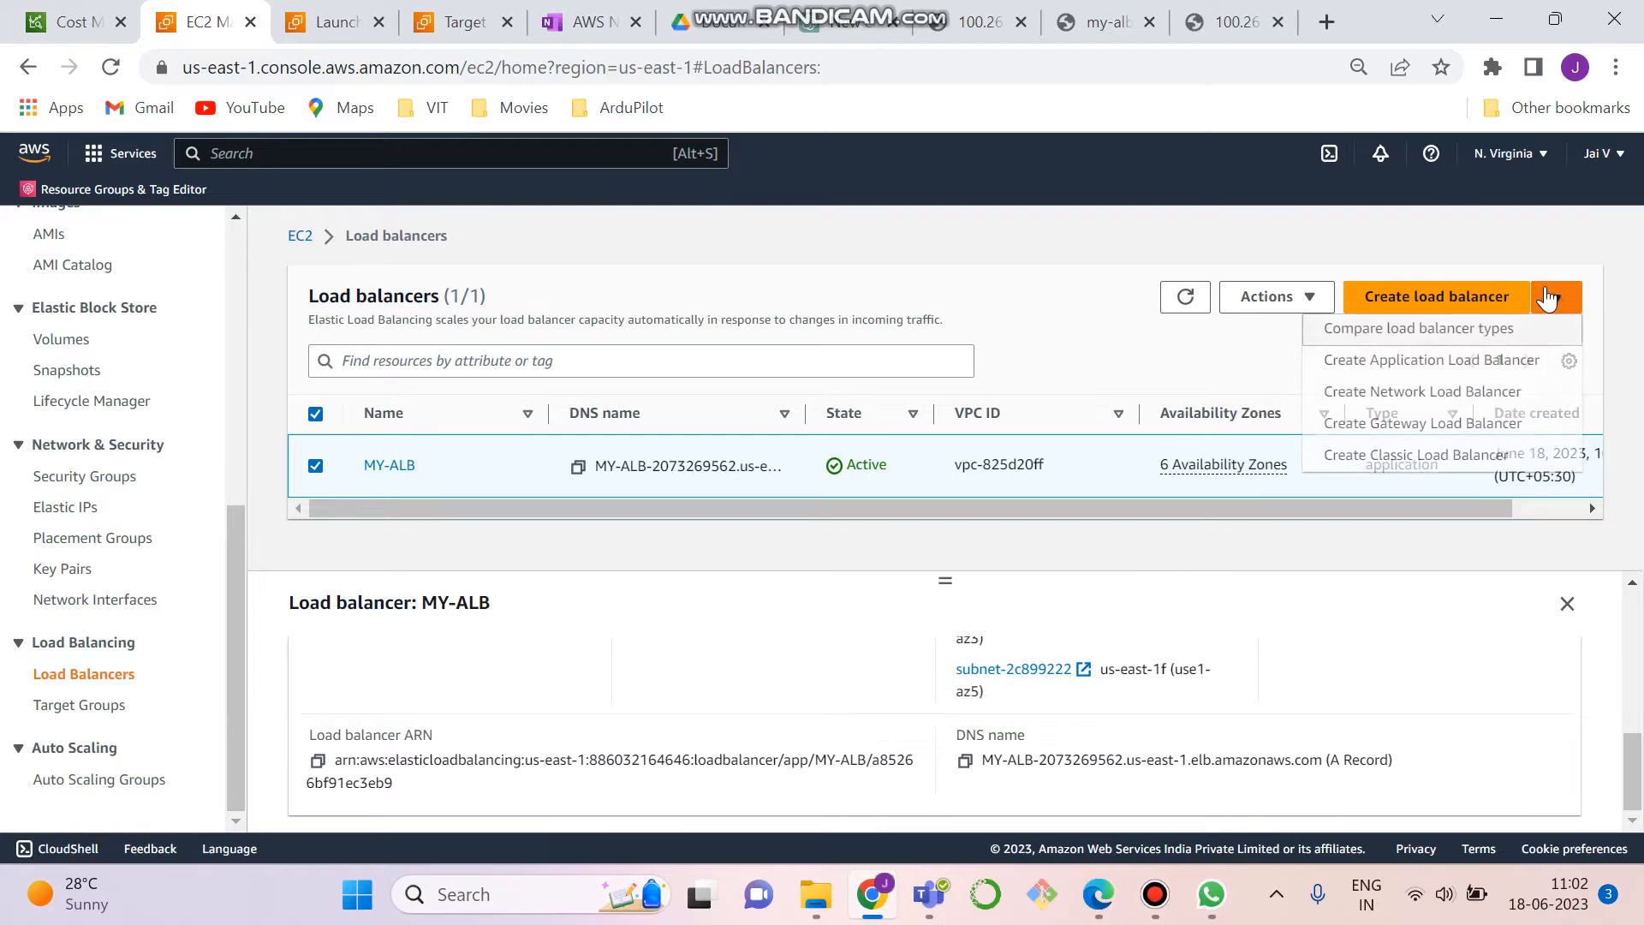
{"action": "right_click", "coordinate": [1409, 360]}
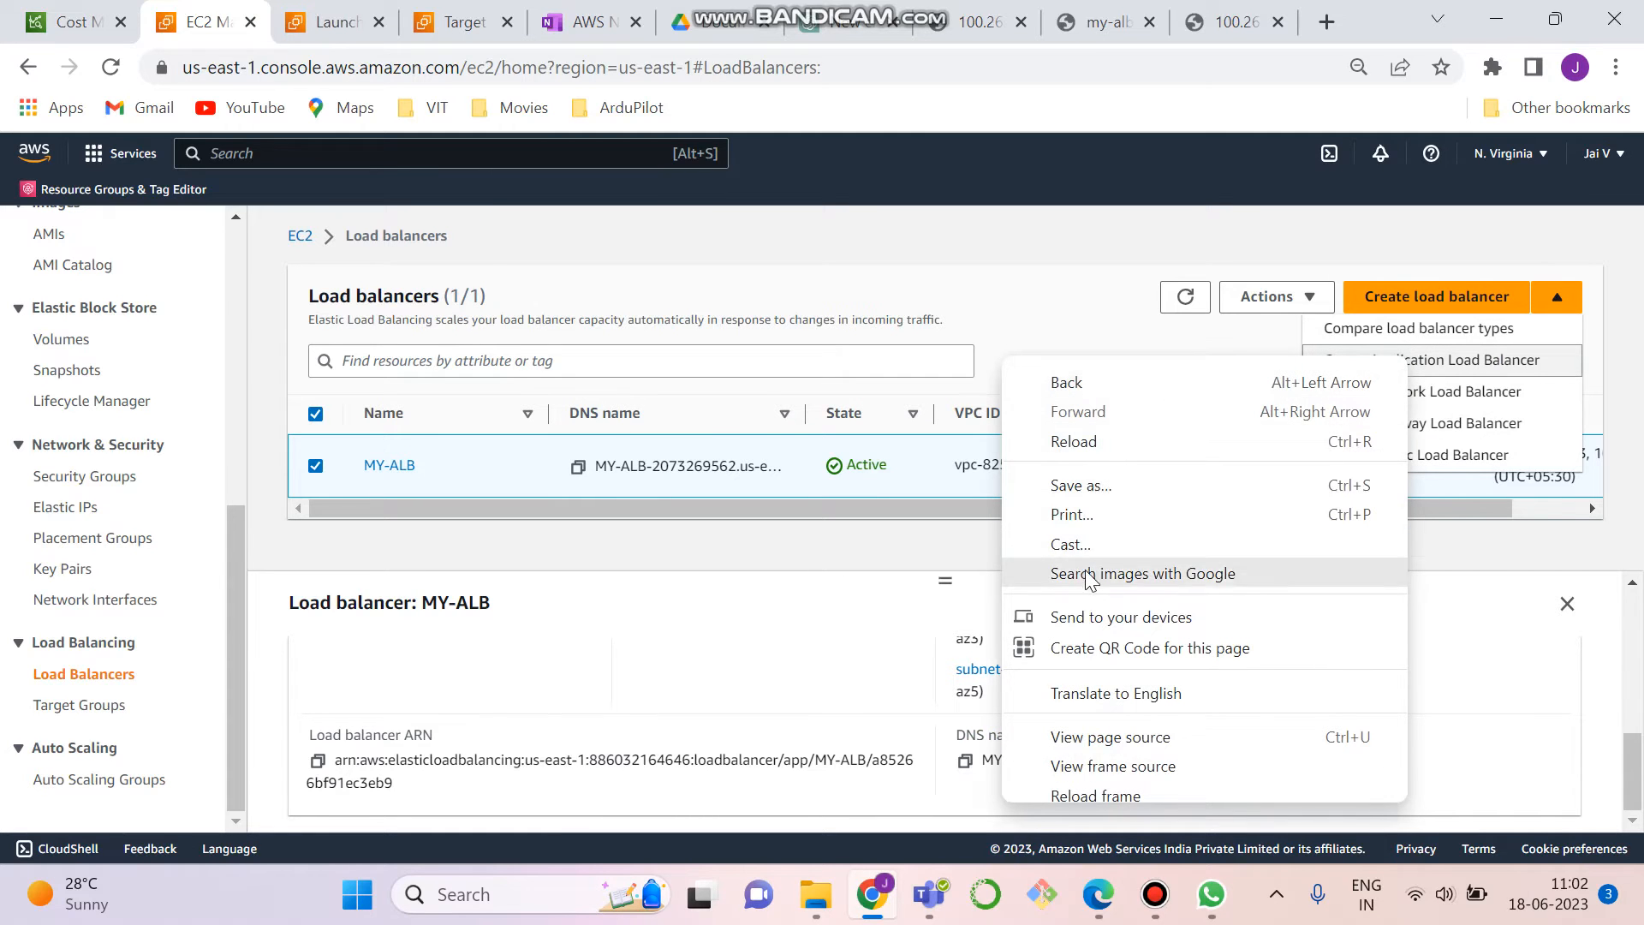
{"action": "left_click", "coordinate": [1461, 609]}
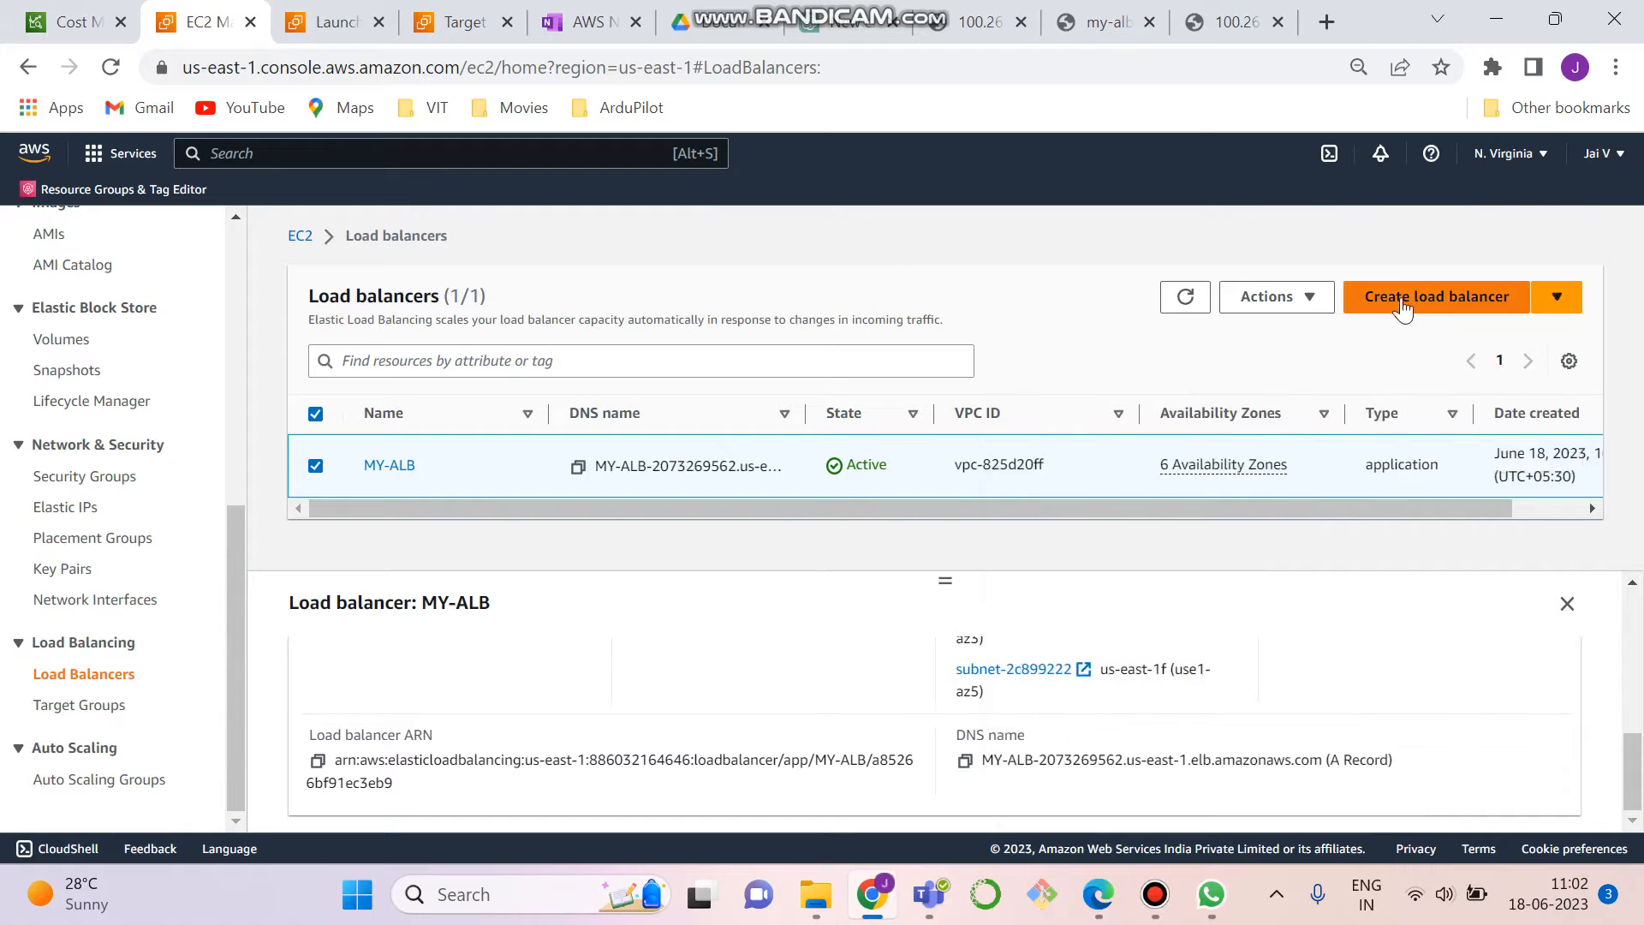
{"action": "left_click", "coordinate": [1557, 296]}
{"action": "left_click", "coordinate": [1383, 375]}
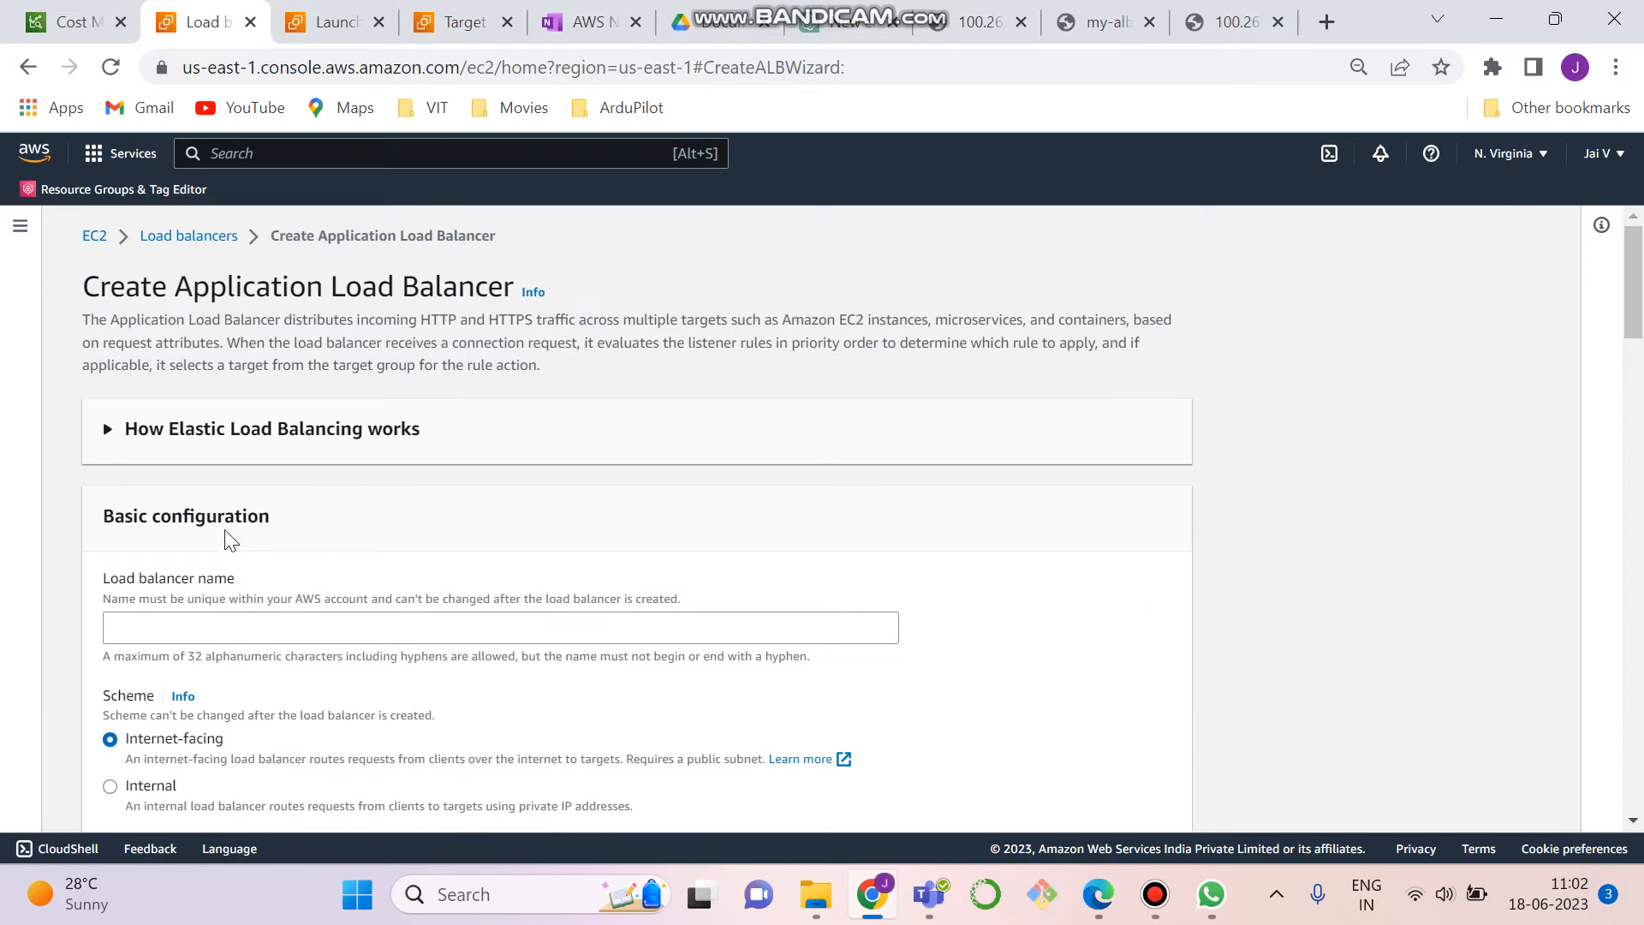
{"action": "left_click", "coordinate": [246, 630]}
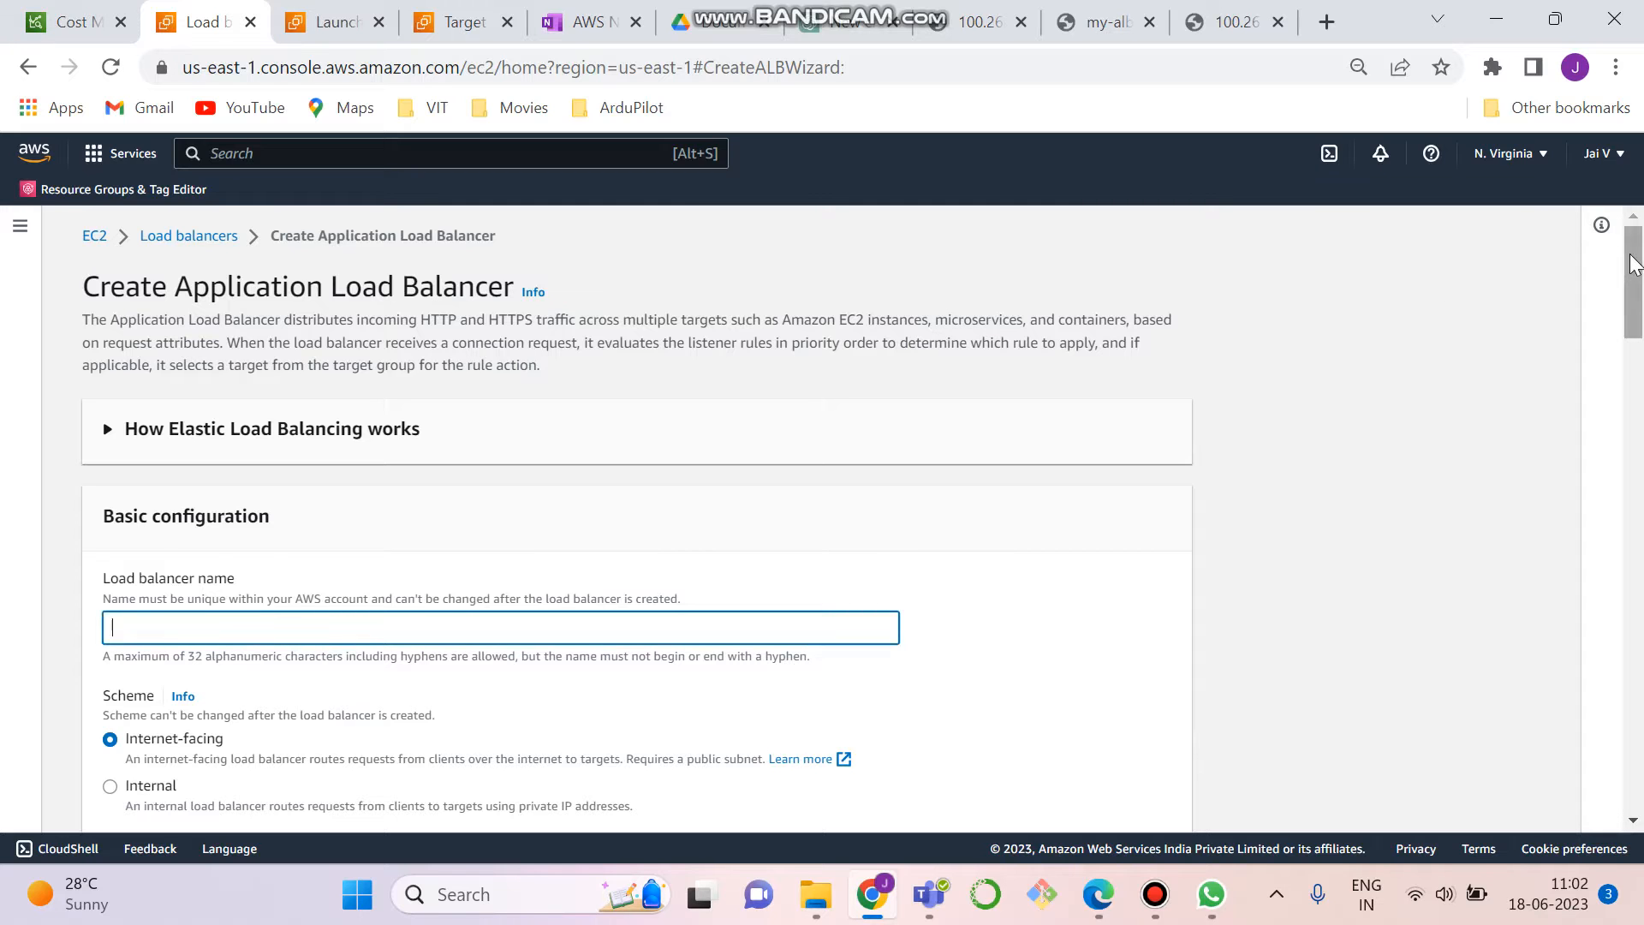
- Map the load balancer to all six Availability Zones, us-east-1a through us-east-1f, with their default subnets
{"action": "left_click_drag", "start_coordinate": [1630, 267], "coordinate": [1636, 443]}
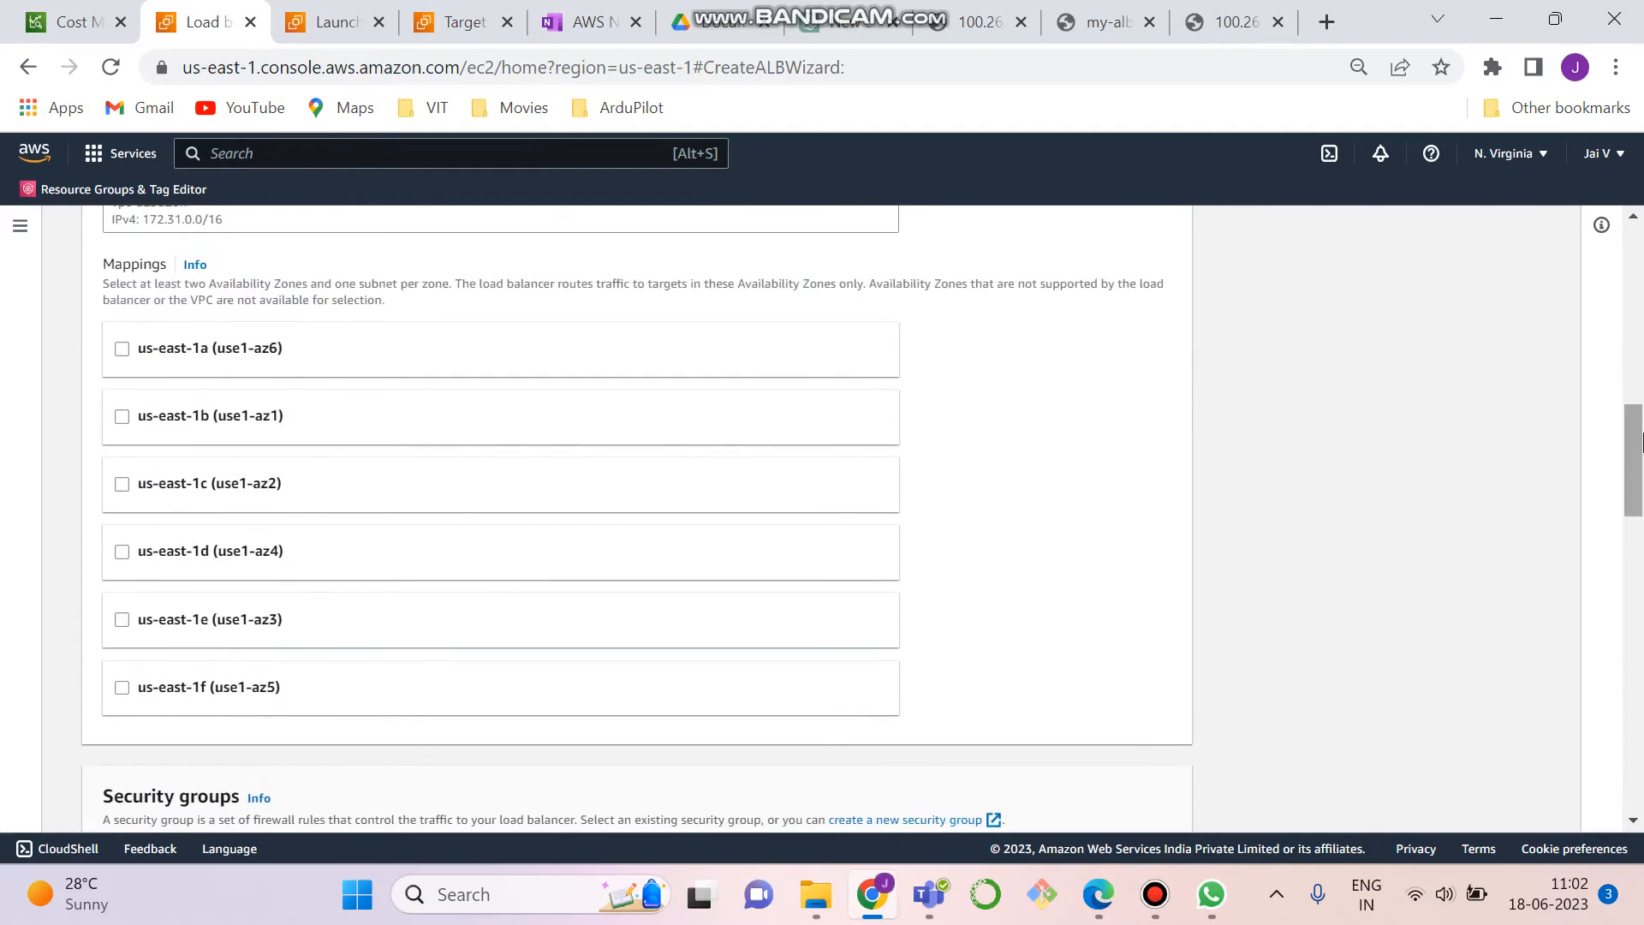
{"action": "left_click", "coordinate": [123, 350]}
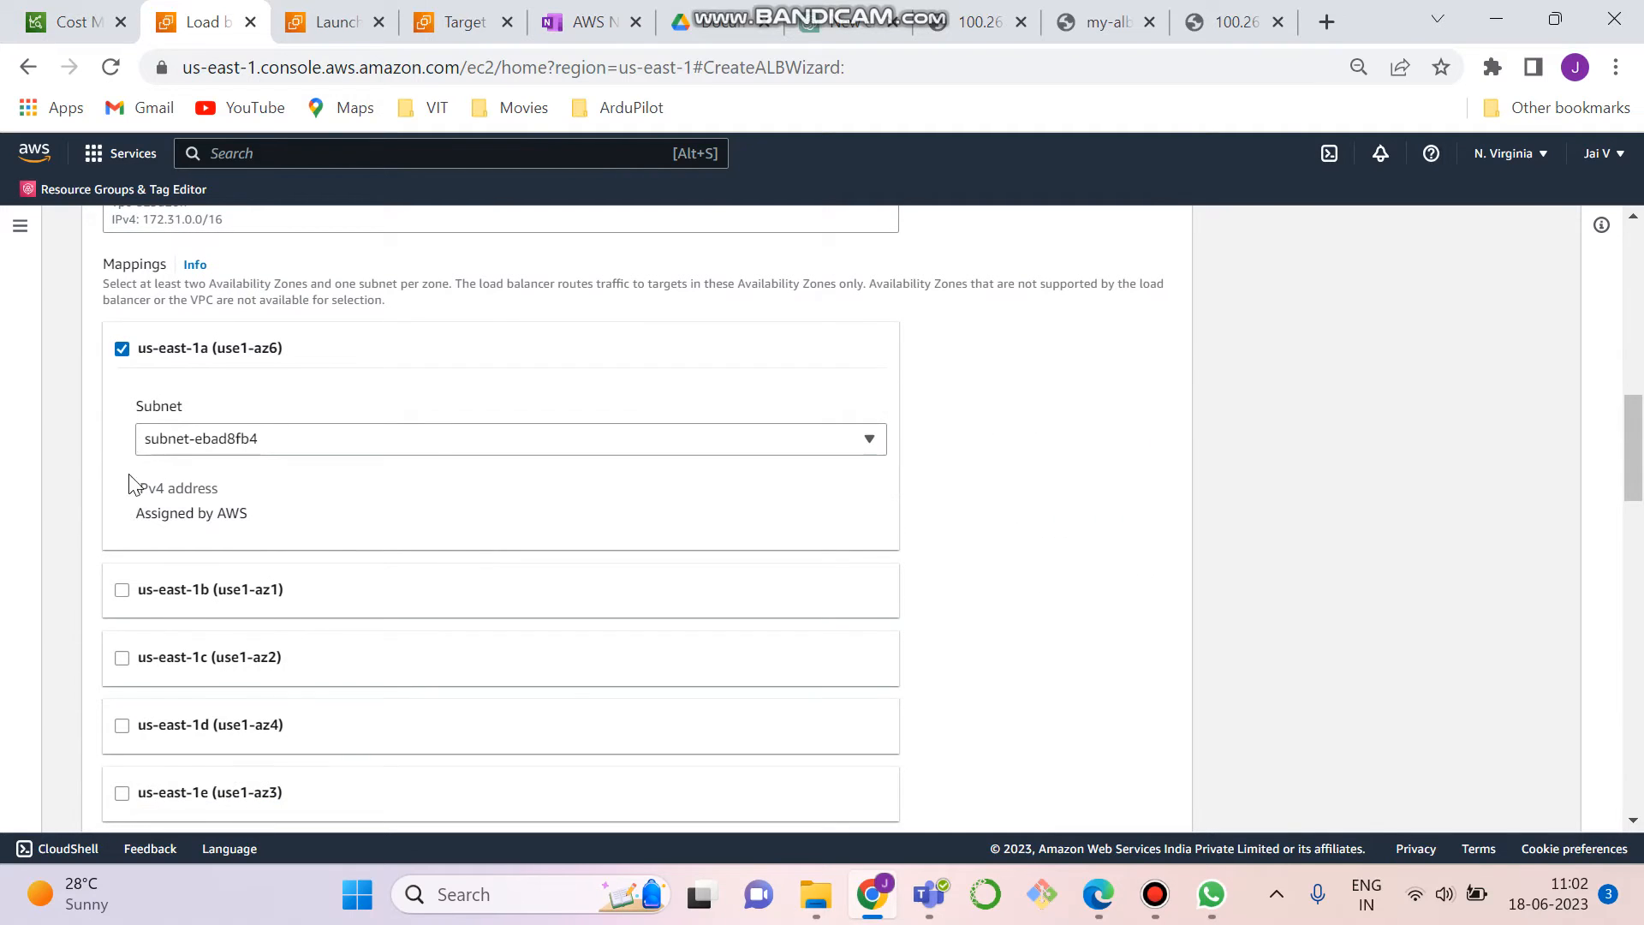
{"action": "left_click", "coordinate": [122, 590]}
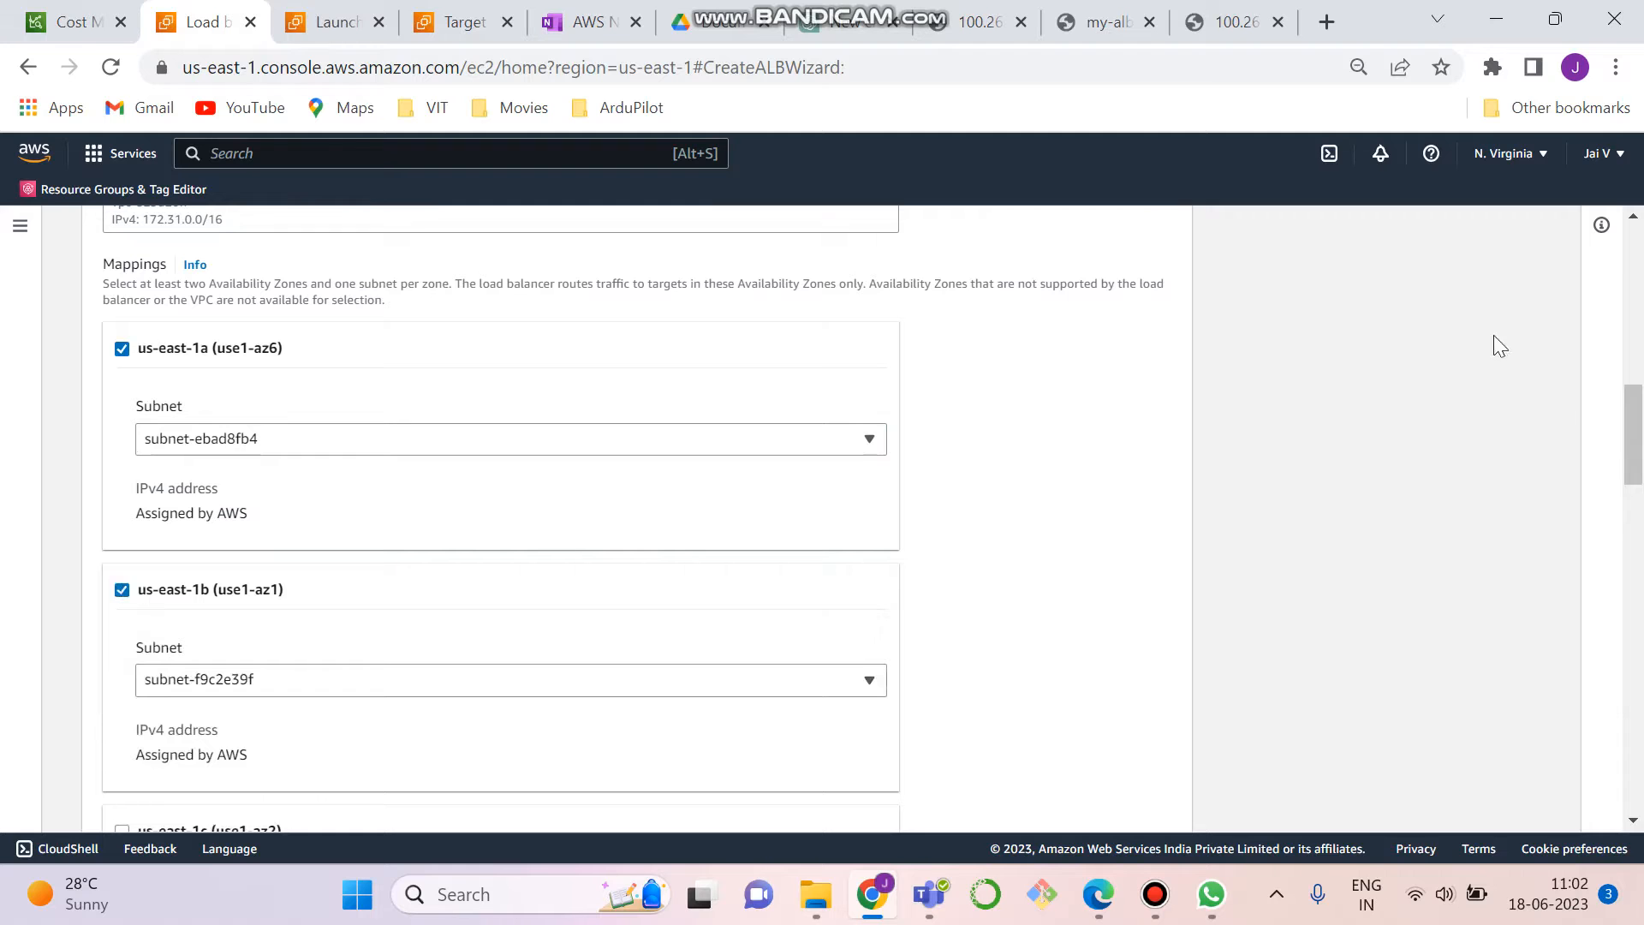
{"action": "left_click_drag", "start_coordinate": [1635, 407], "coordinate": [1634, 490]}
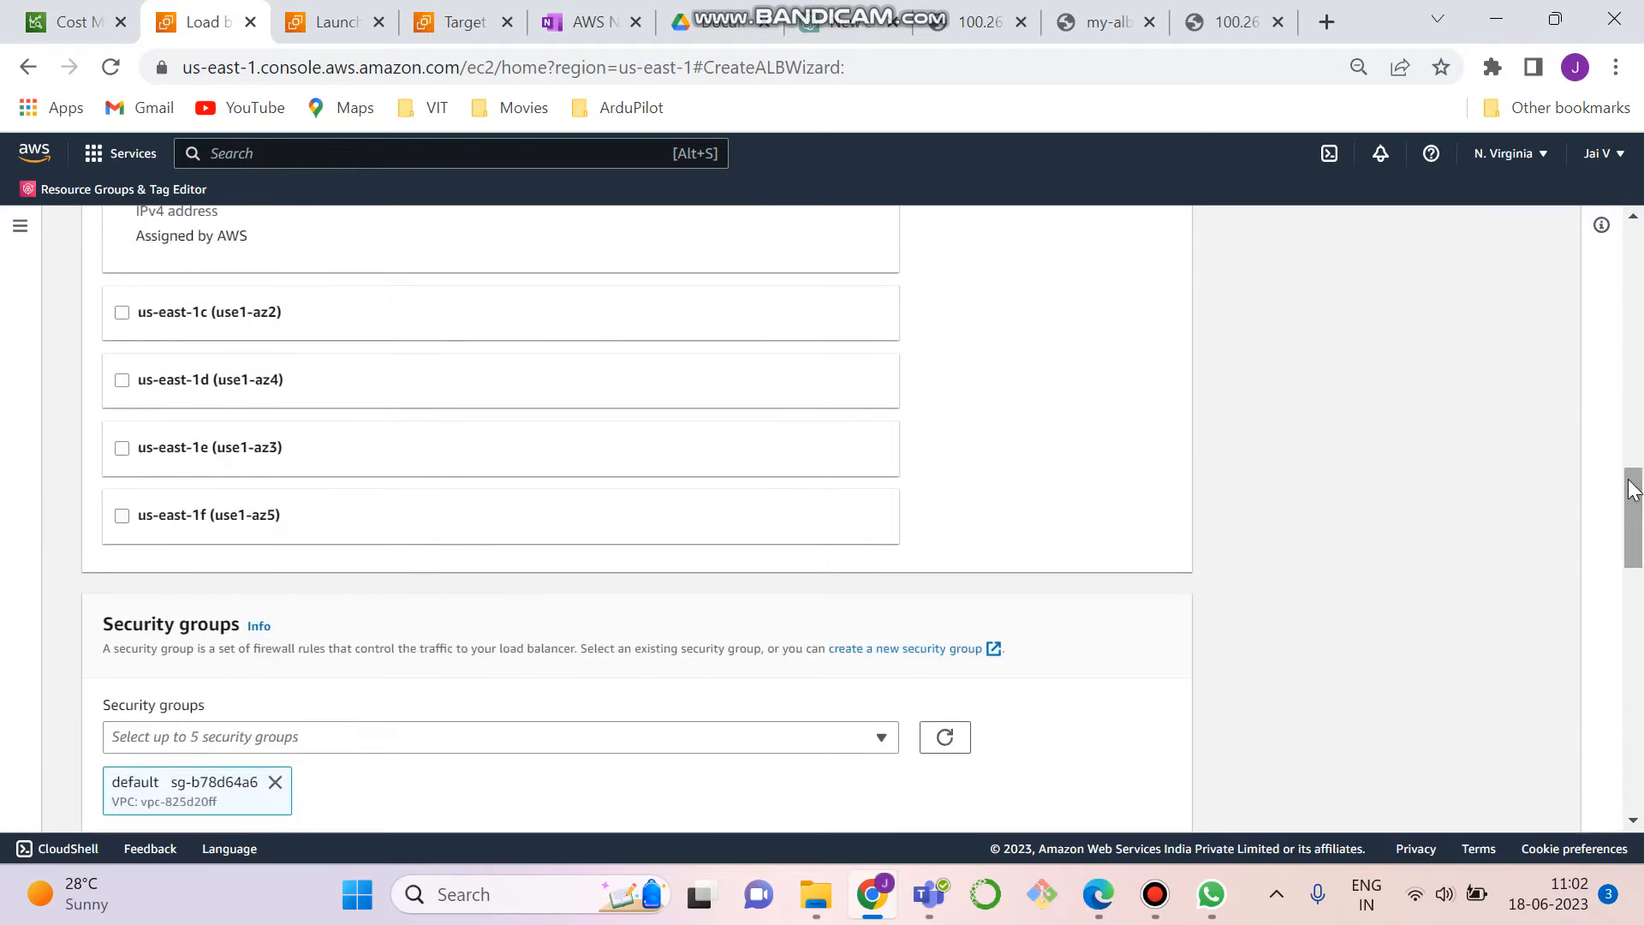
{"action": "left_click", "coordinate": [122, 313]}
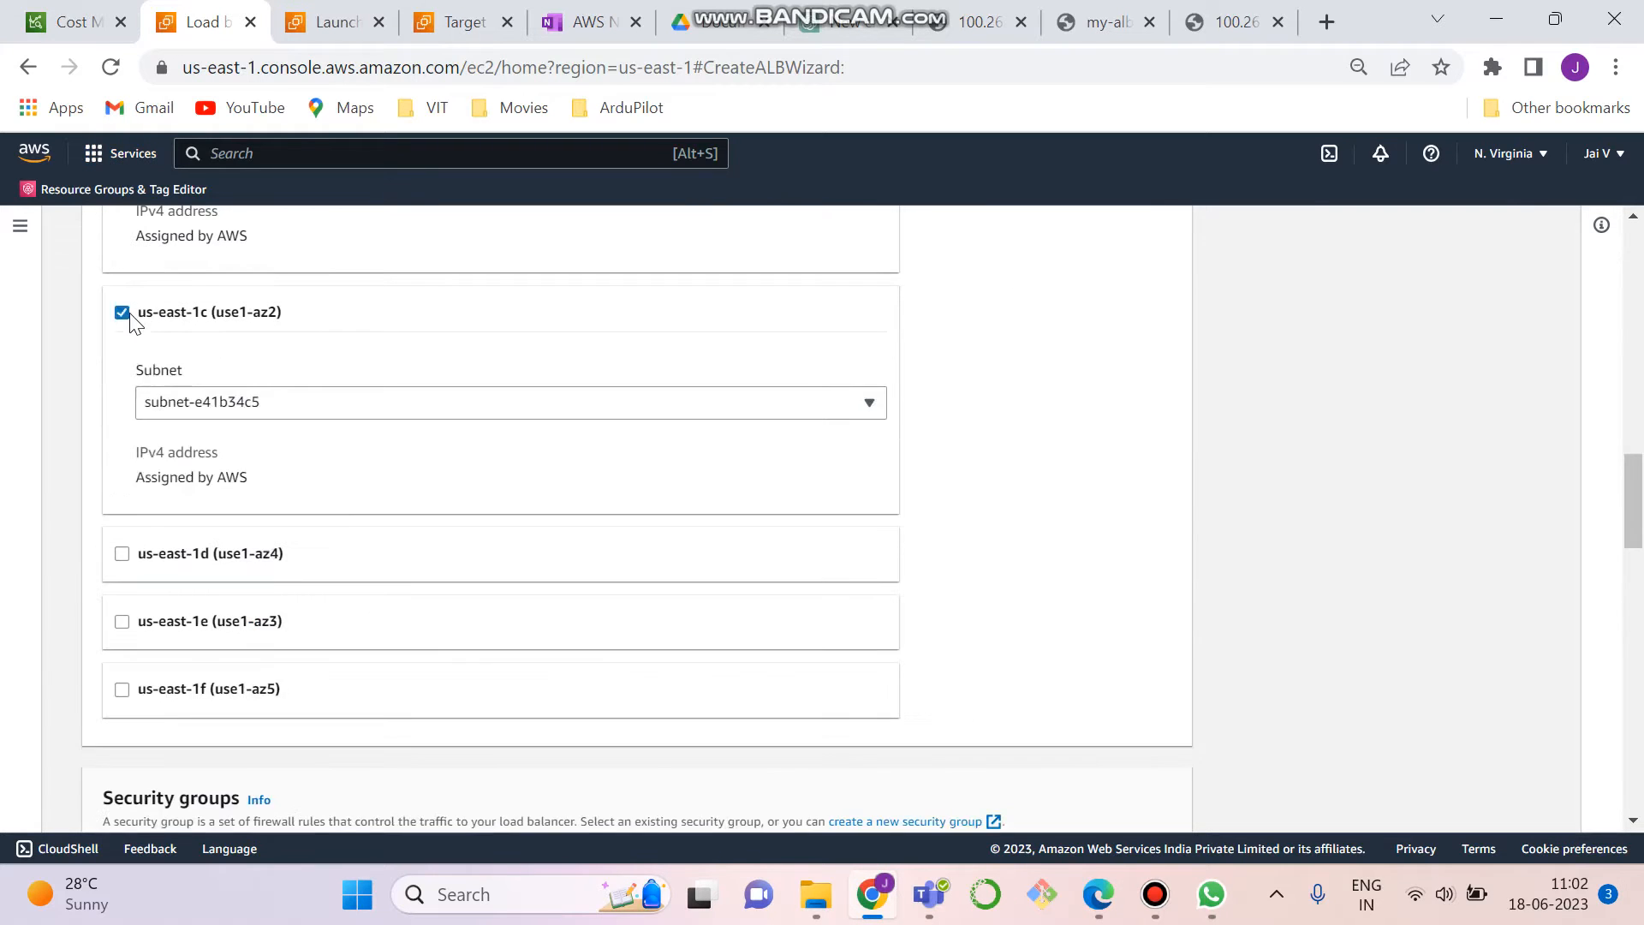
{"action": "left_click", "coordinate": [123, 554]}
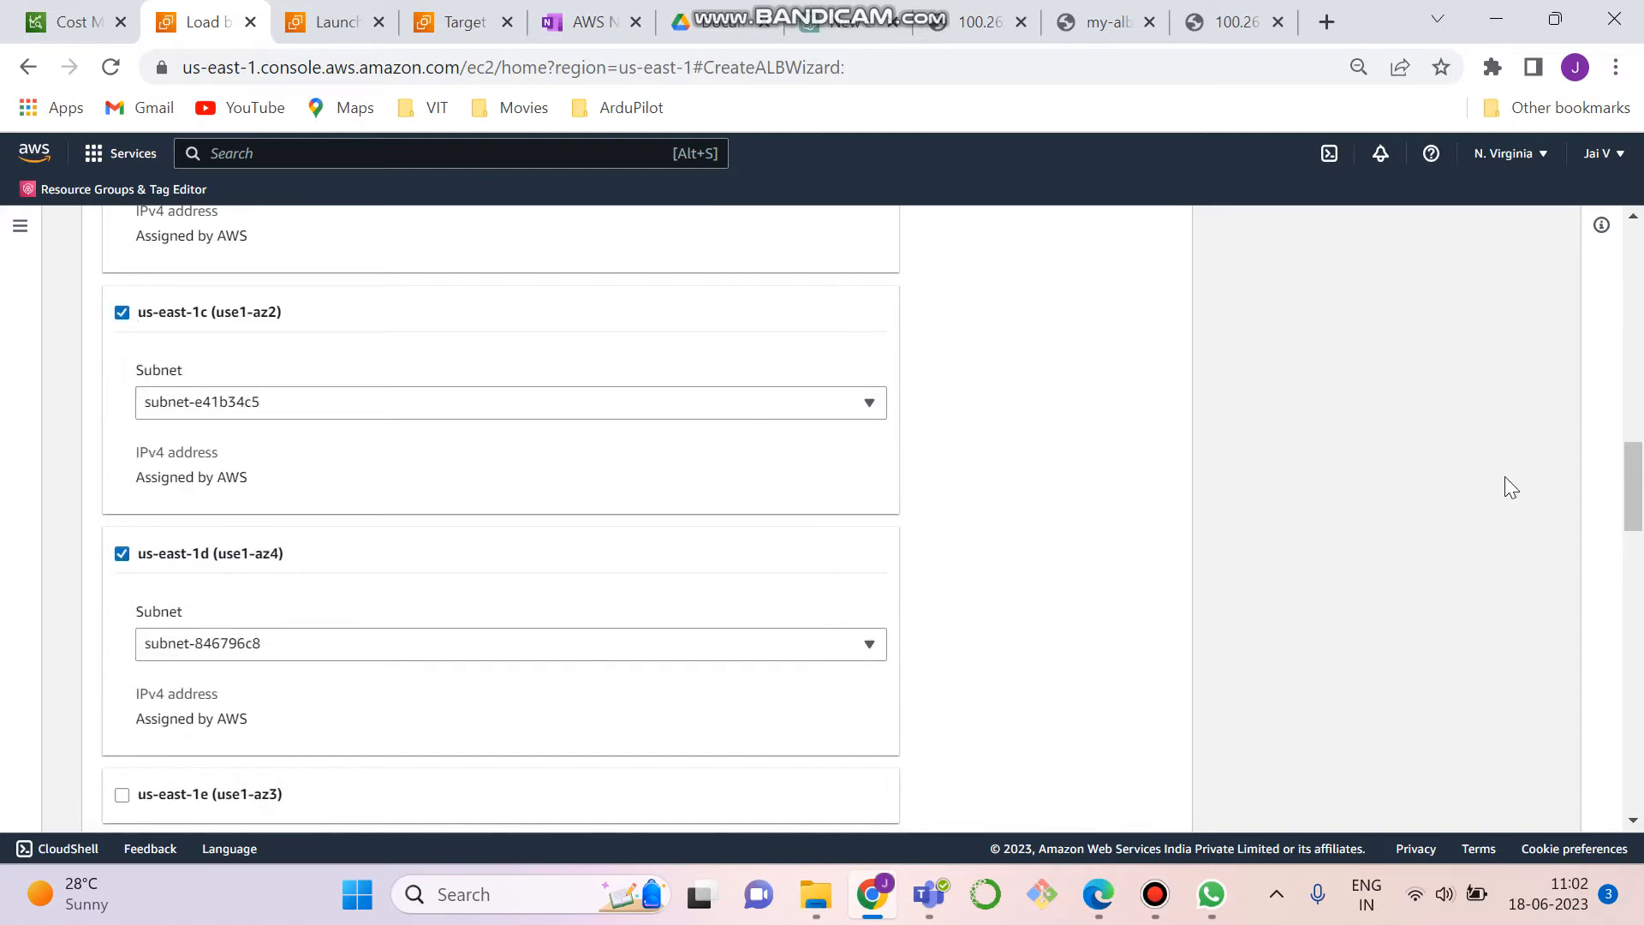
{"action": "left_click_drag", "start_coordinate": [1634, 475], "coordinate": [1636, 545]}
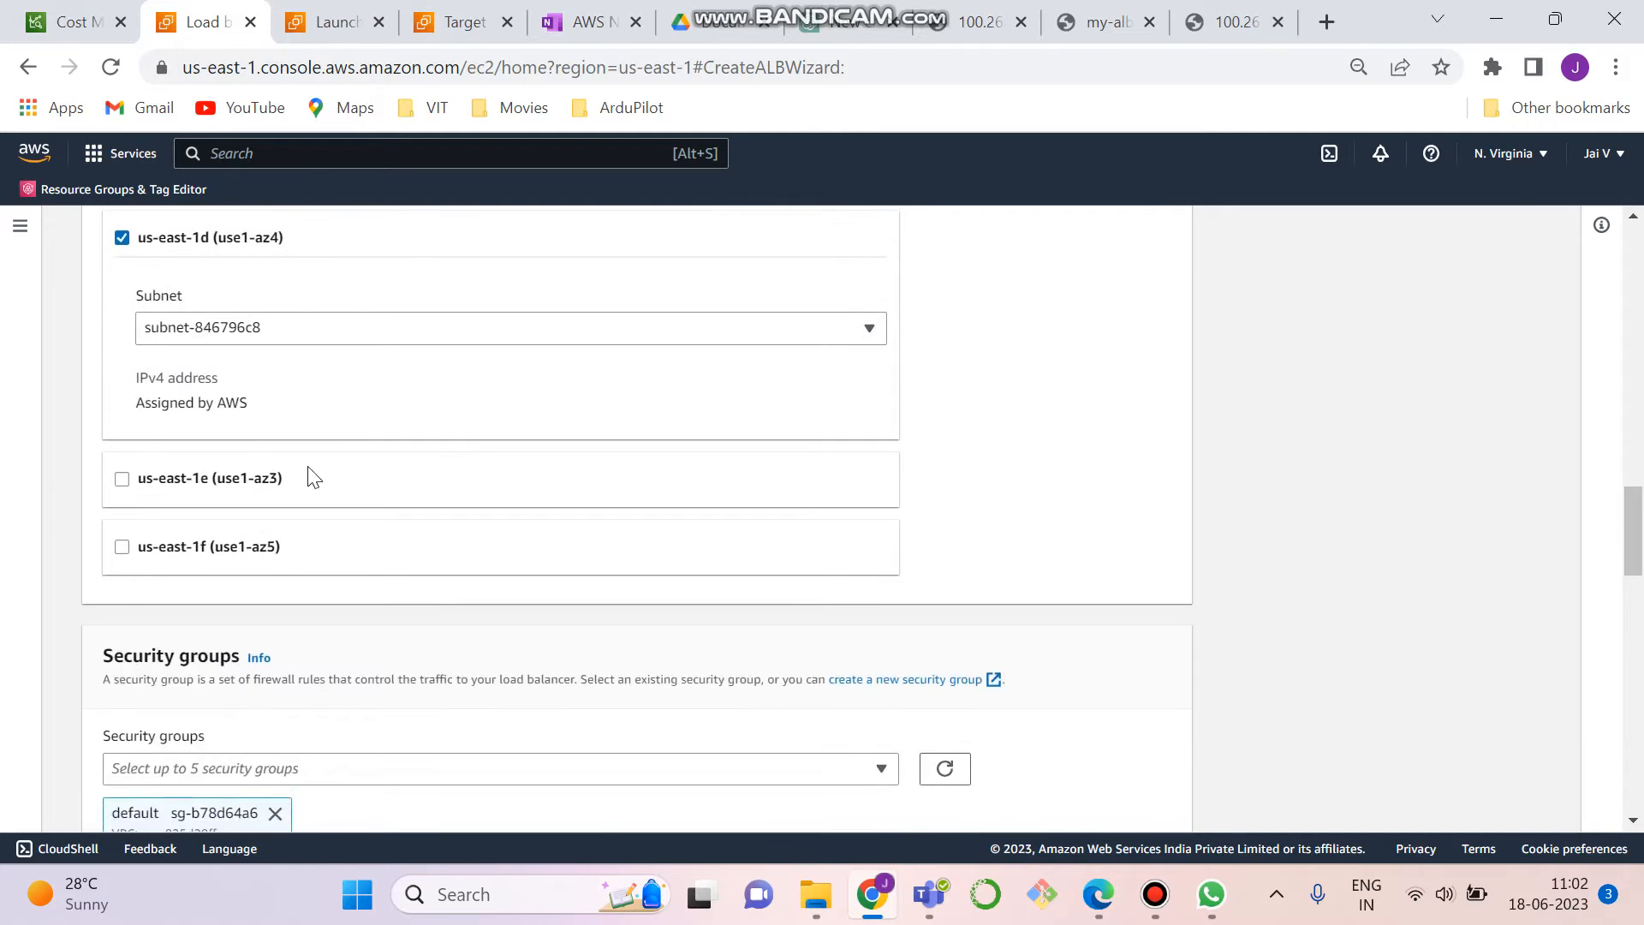
{"action": "left_click", "coordinate": [122, 479]}
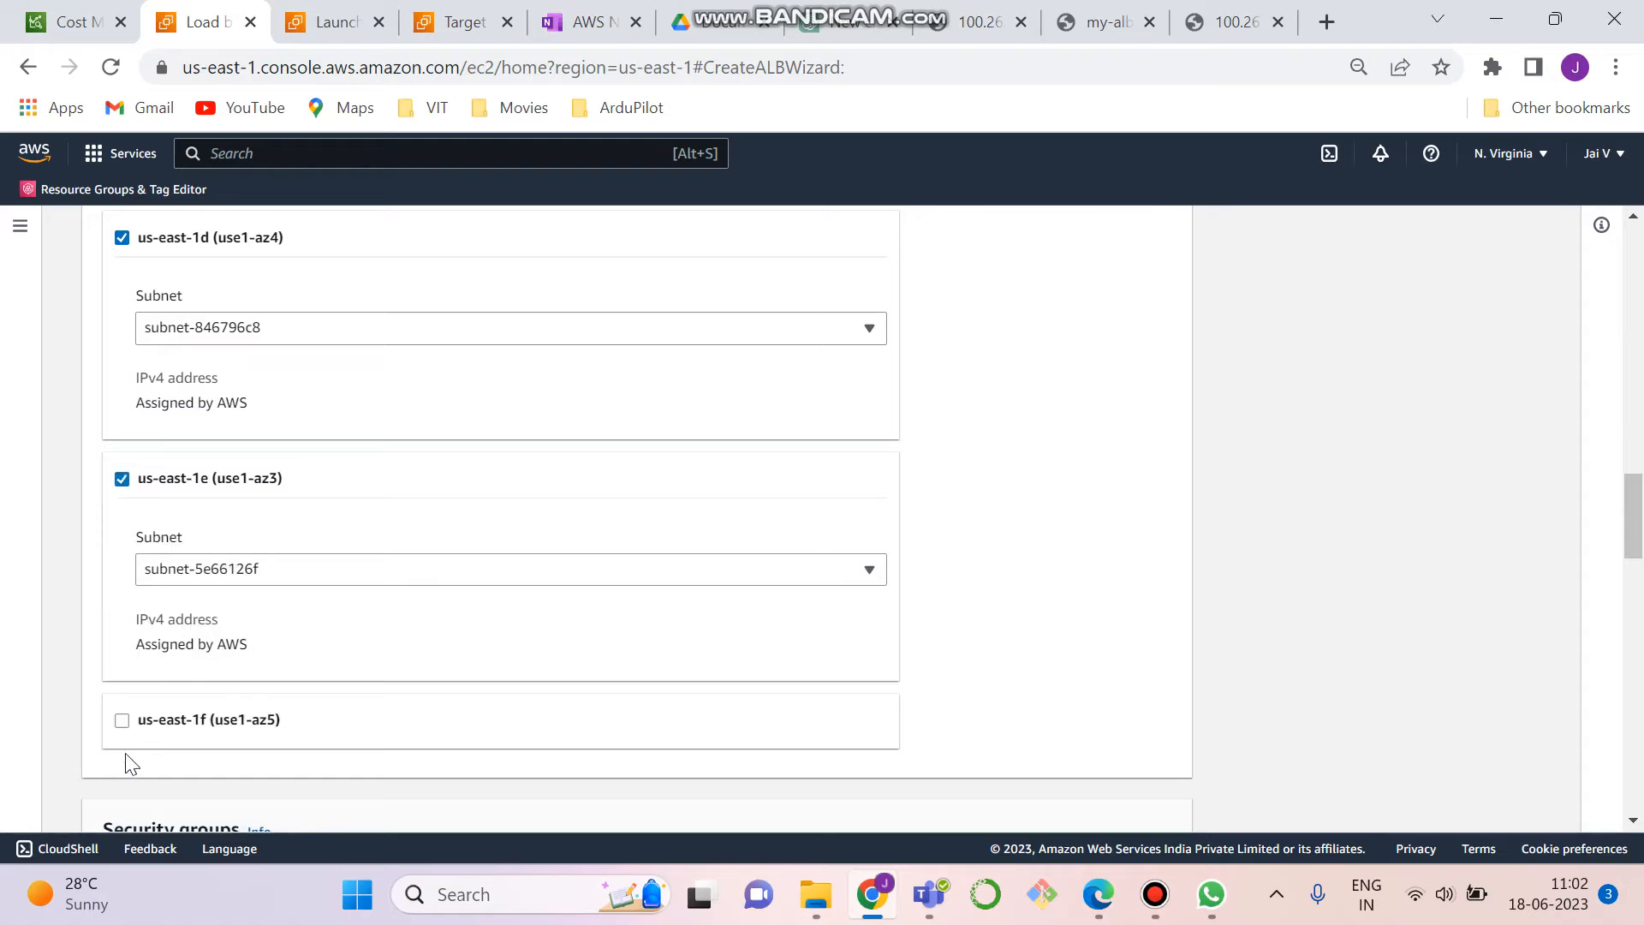
{"action": "left_click", "coordinate": [122, 719]}
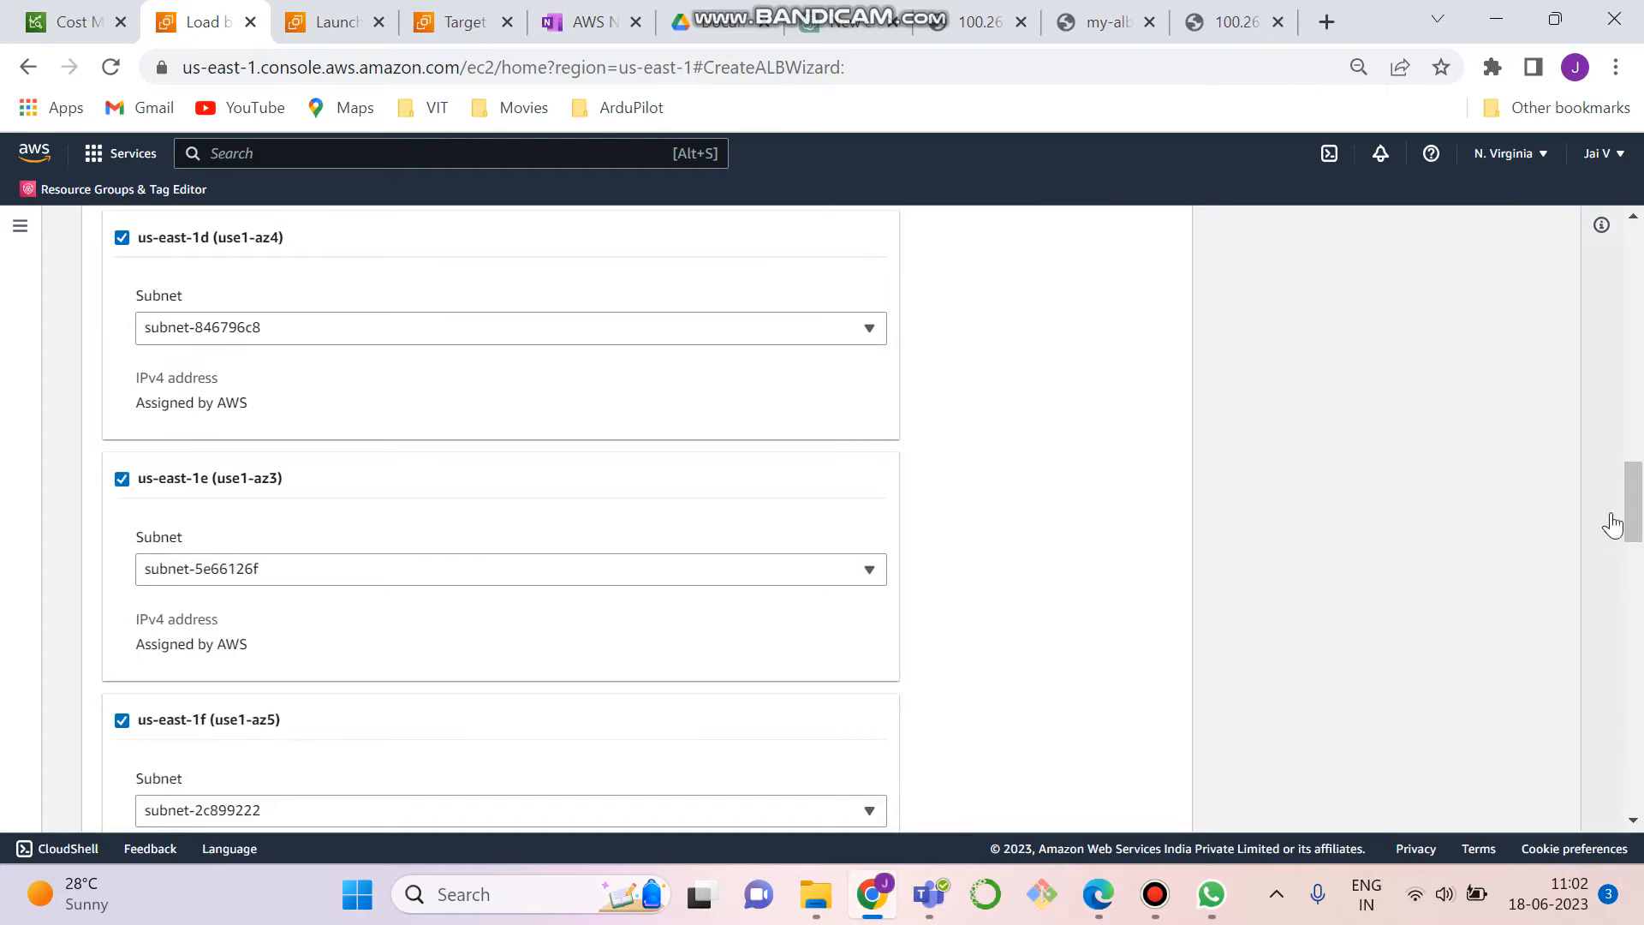
{"action": "left_click_drag", "start_coordinate": [1632, 514], "coordinate": [1640, 413]}
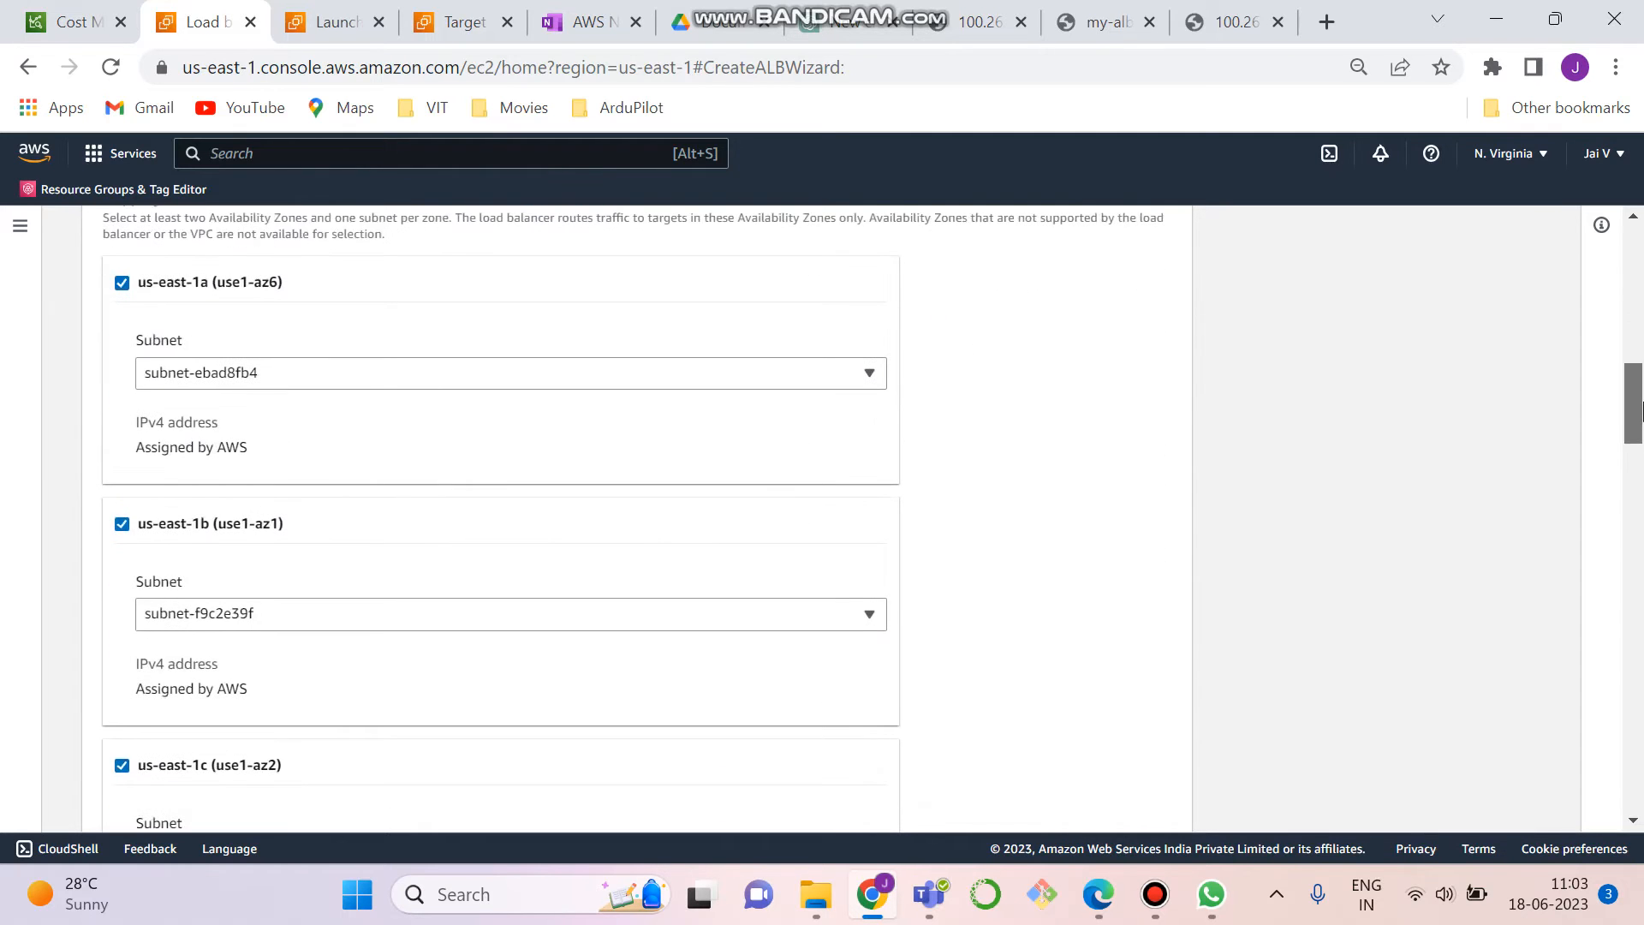
- Try adding the My_SG security group to the load balancer and deselect it again
{"action": "left_click_drag", "start_coordinate": [1640, 387], "coordinate": [1641, 580]}
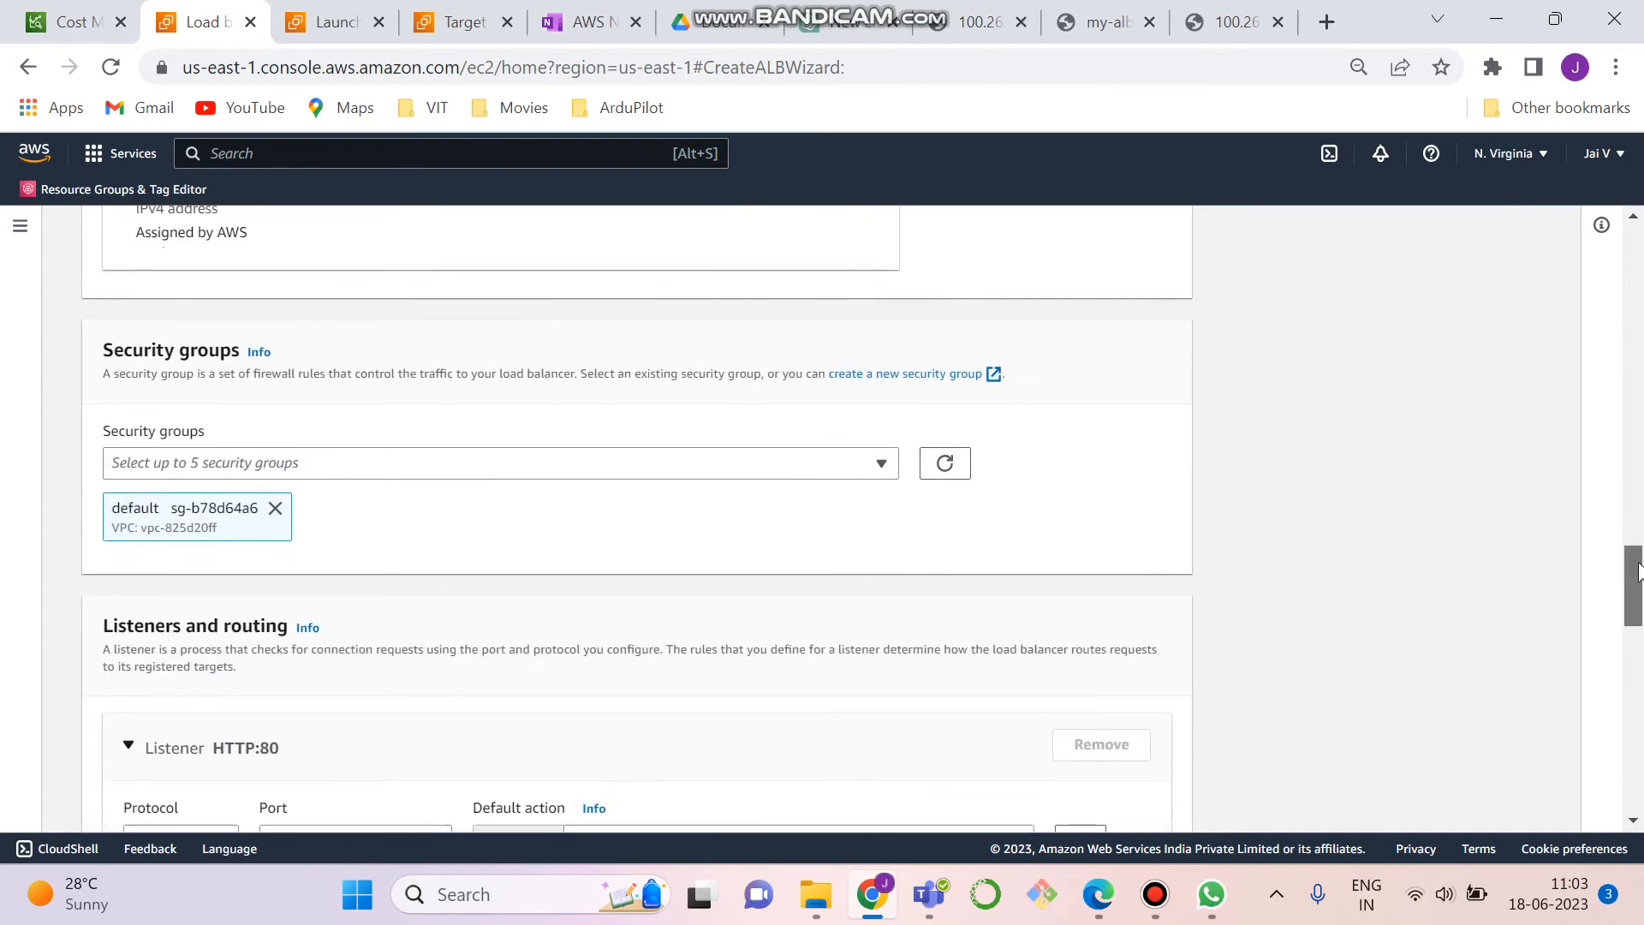
{"action": "left_click", "coordinate": [783, 473]}
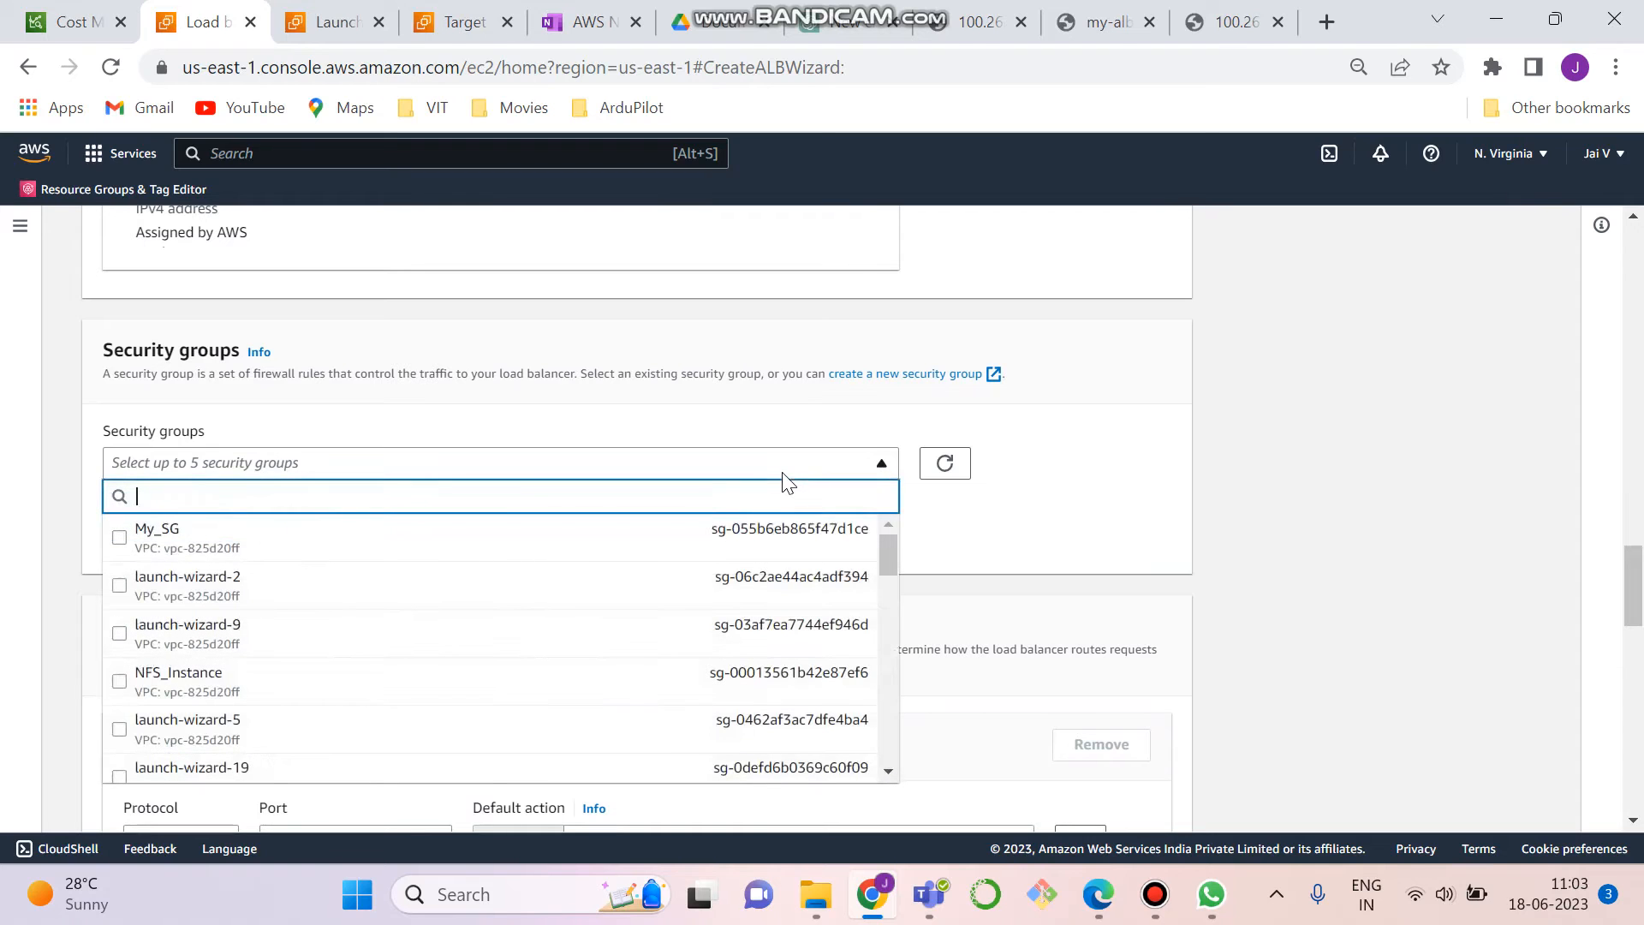
{"action": "left_click", "coordinate": [485, 552]}
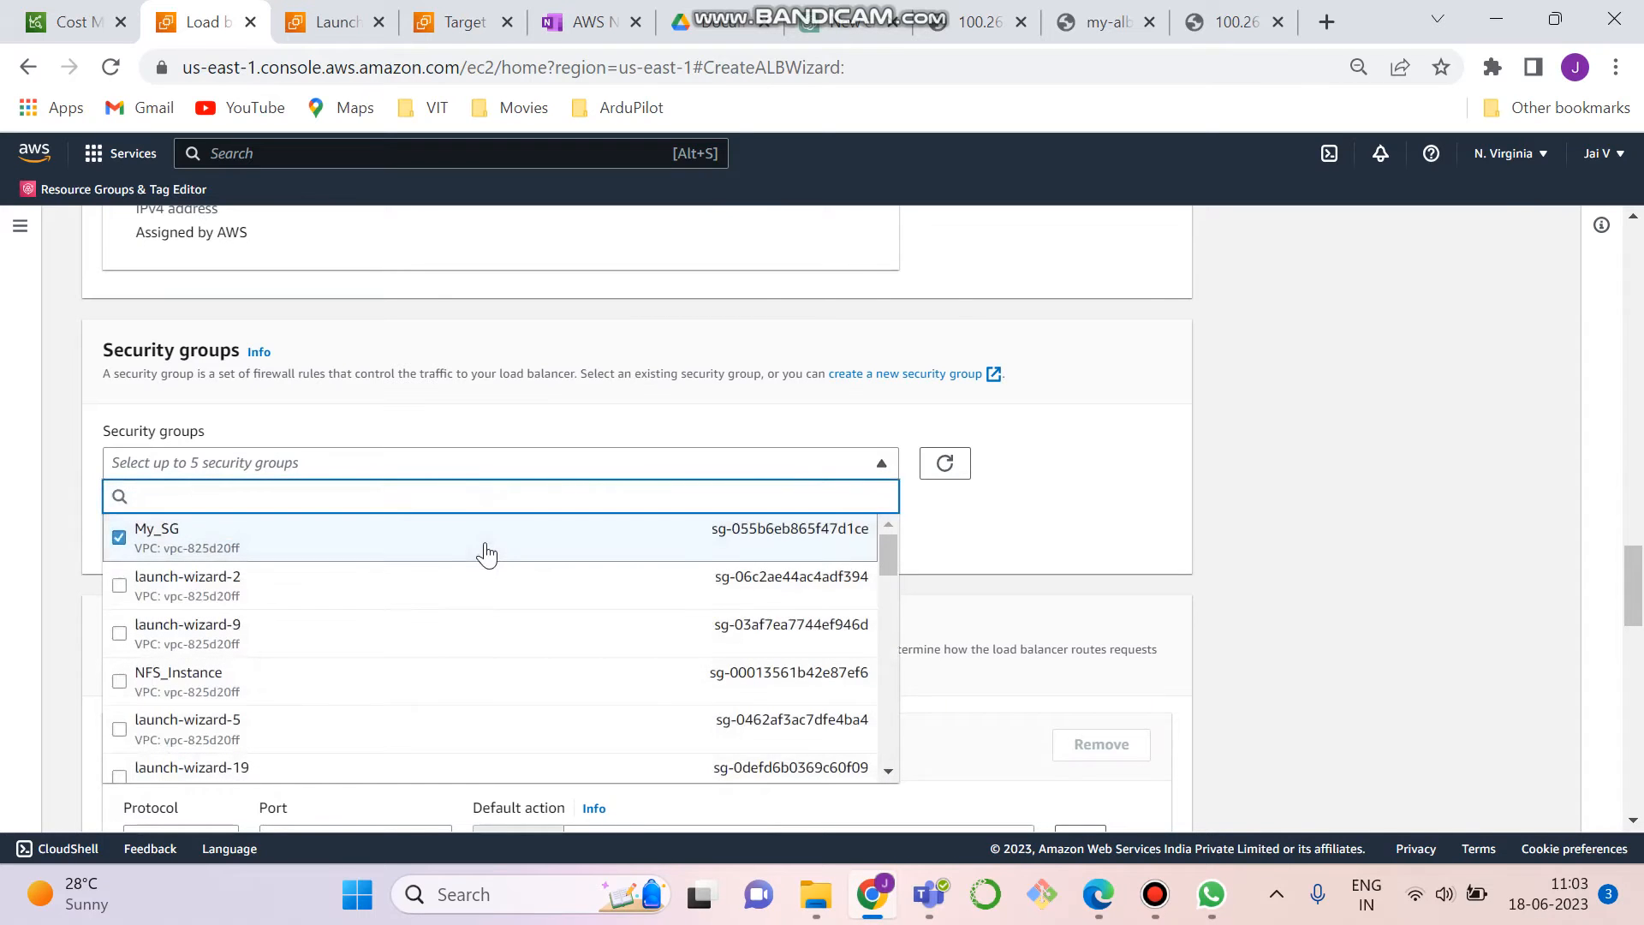
{"action": "left_click", "coordinate": [578, 546]}
{"action": "left_click", "coordinate": [985, 545]}
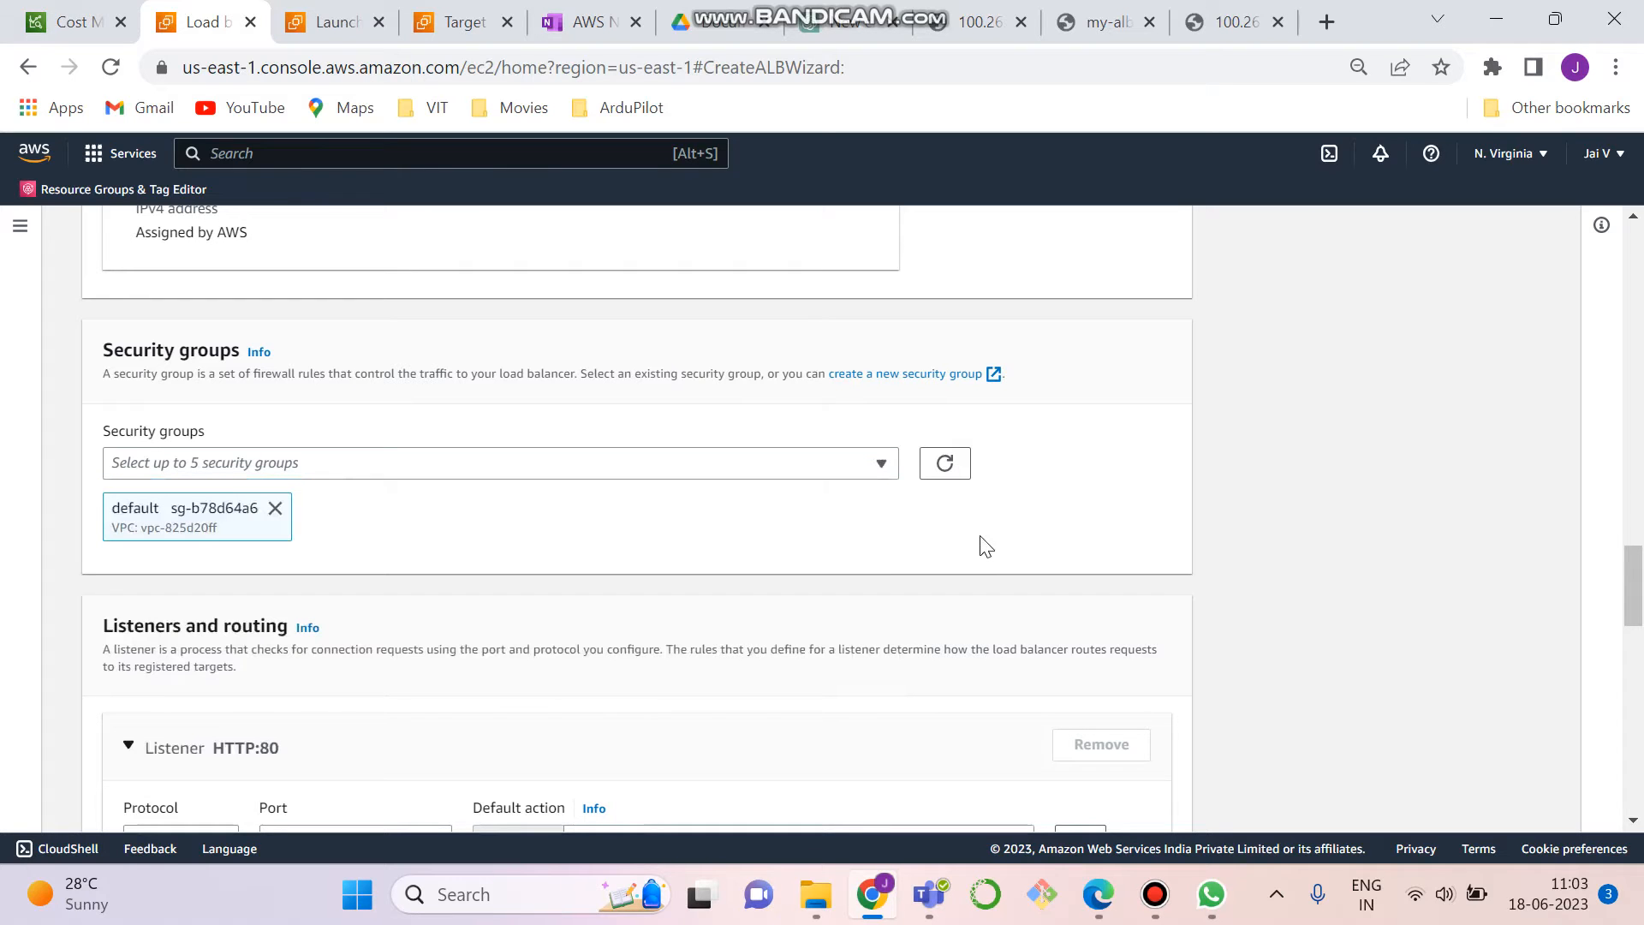
- Open the creation form for a new security group from the load balancer's security group settings
{"action": "left_click", "coordinate": [892, 382]}
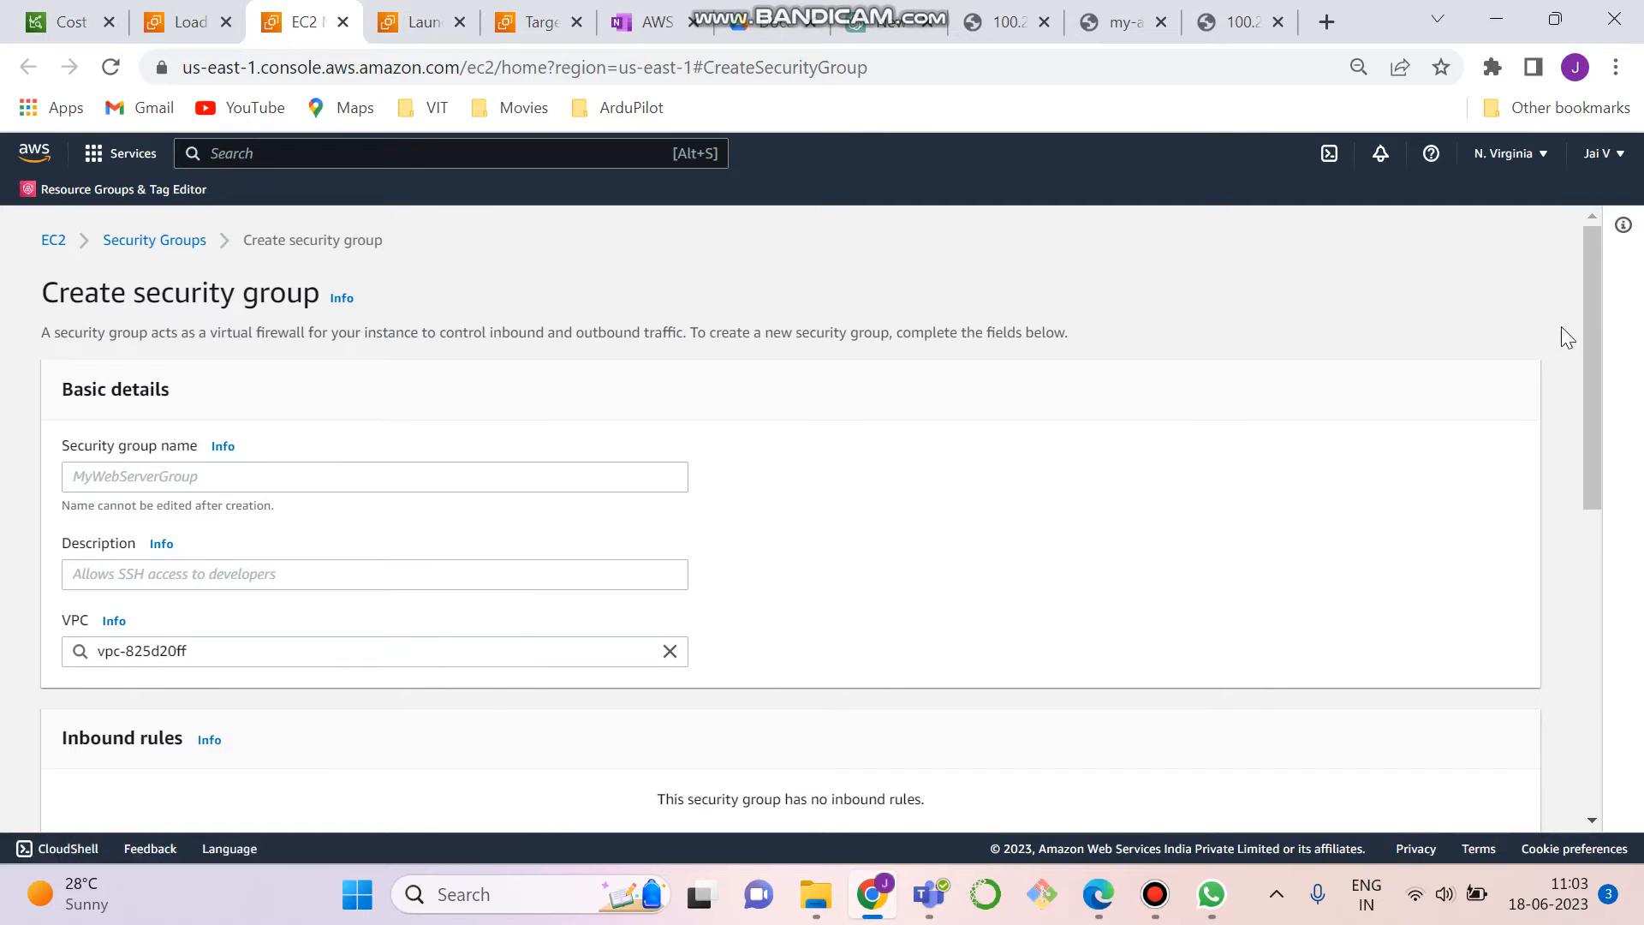
{"action": "left_click_drag", "start_coordinate": [1589, 312], "coordinate": [1610, 352]}
{"action": "left_click", "coordinate": [426, 412]}
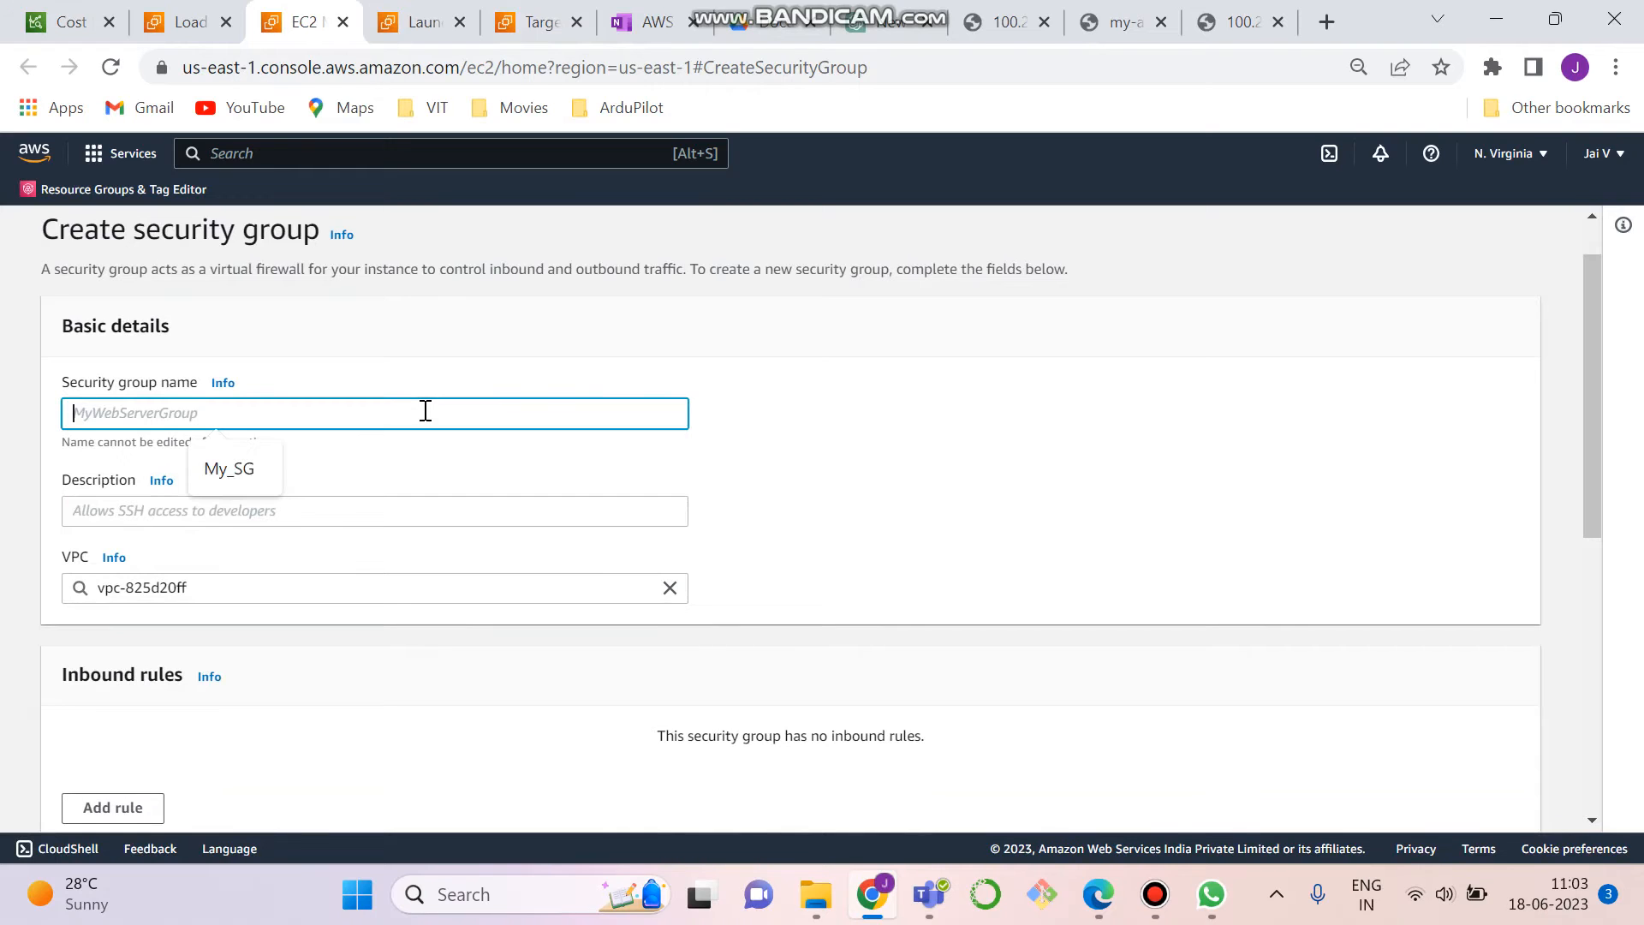
{"action": "left_click", "coordinate": [789, 473]}
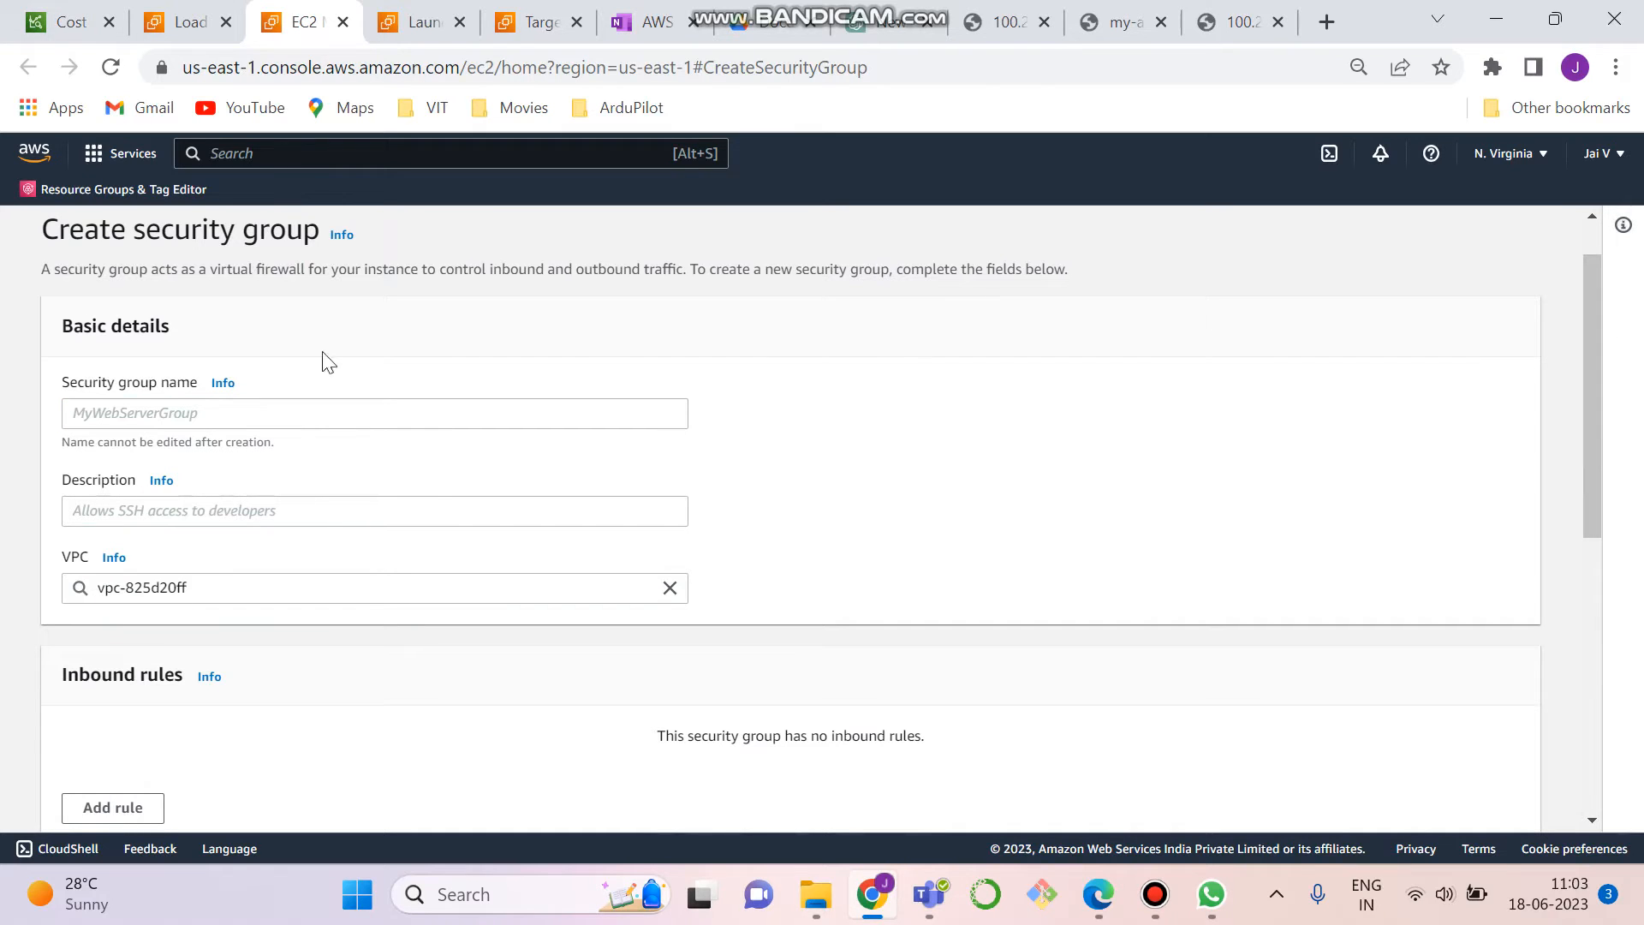
{"action": "left_click", "coordinate": [320, 426]}
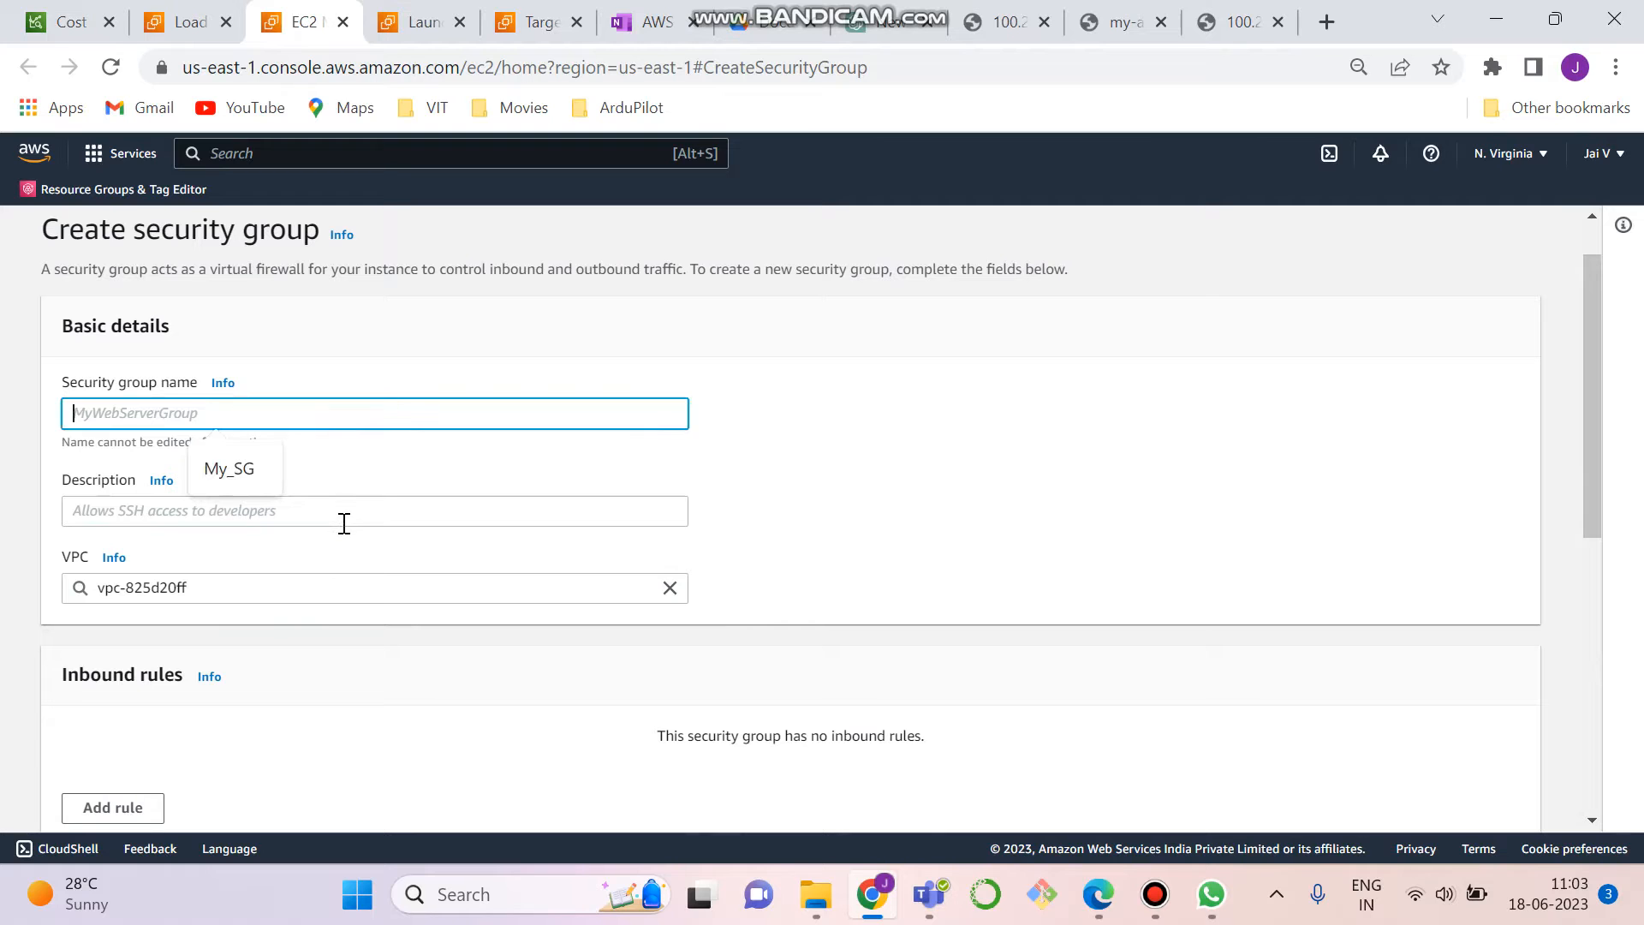
{"action": "left_click", "coordinate": [1078, 461]}
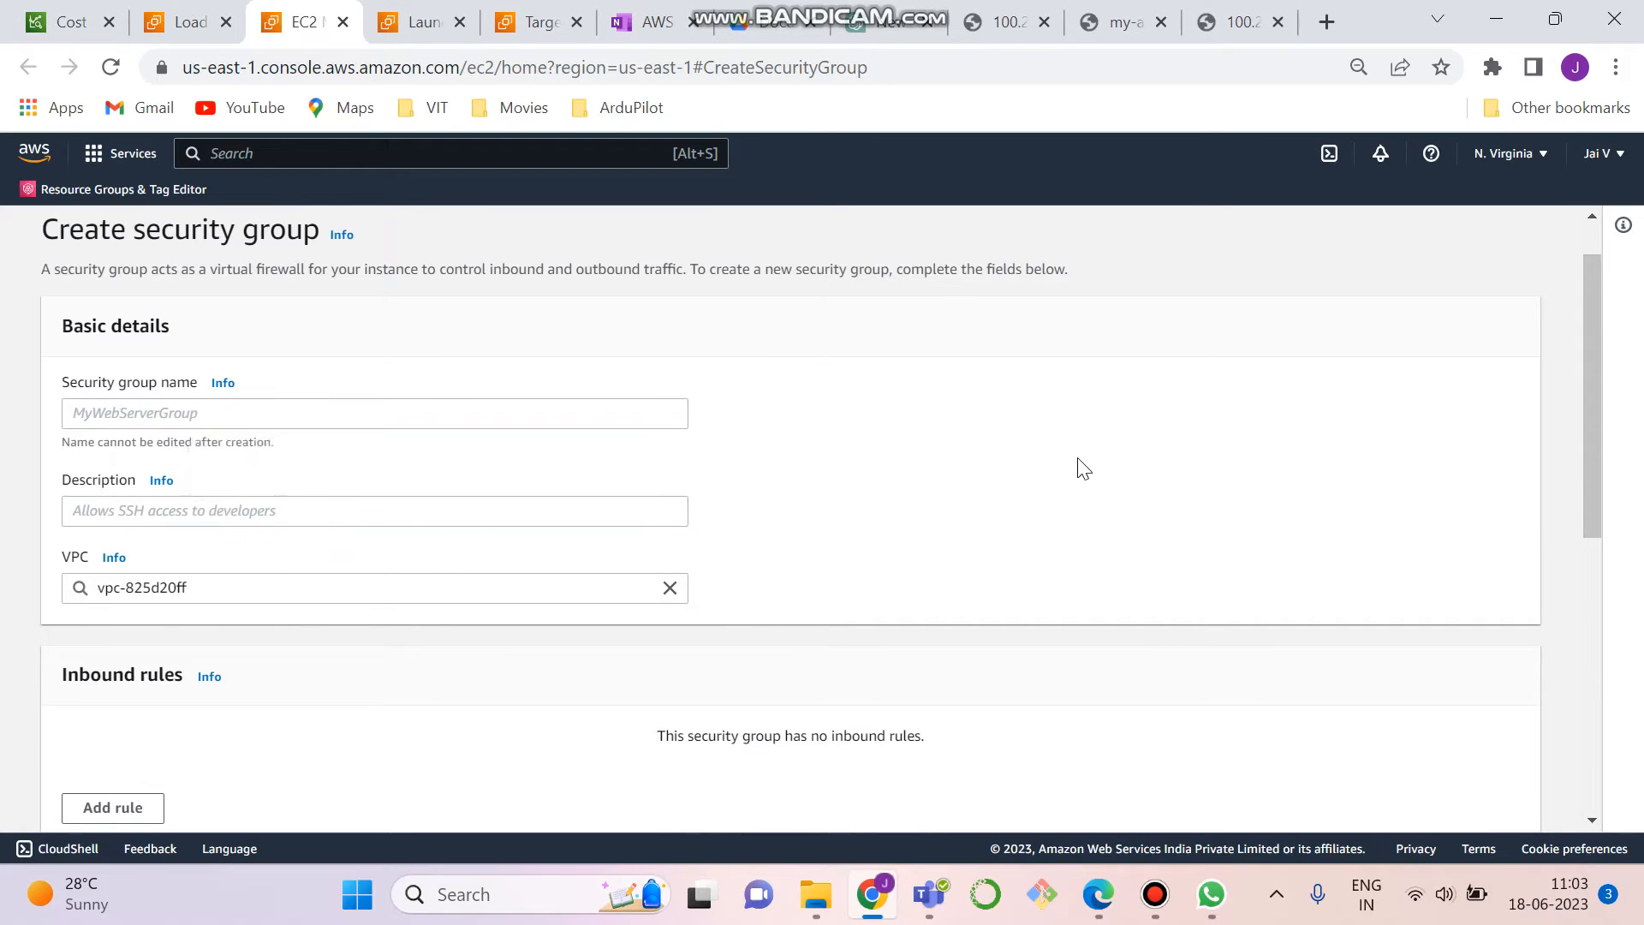
- Add an inbound rule of type HTTP to the new security group with Anywhere-IPv4 as its source
{"action": "left_click_drag", "start_coordinate": [1584, 339], "coordinate": [1598, 484]}
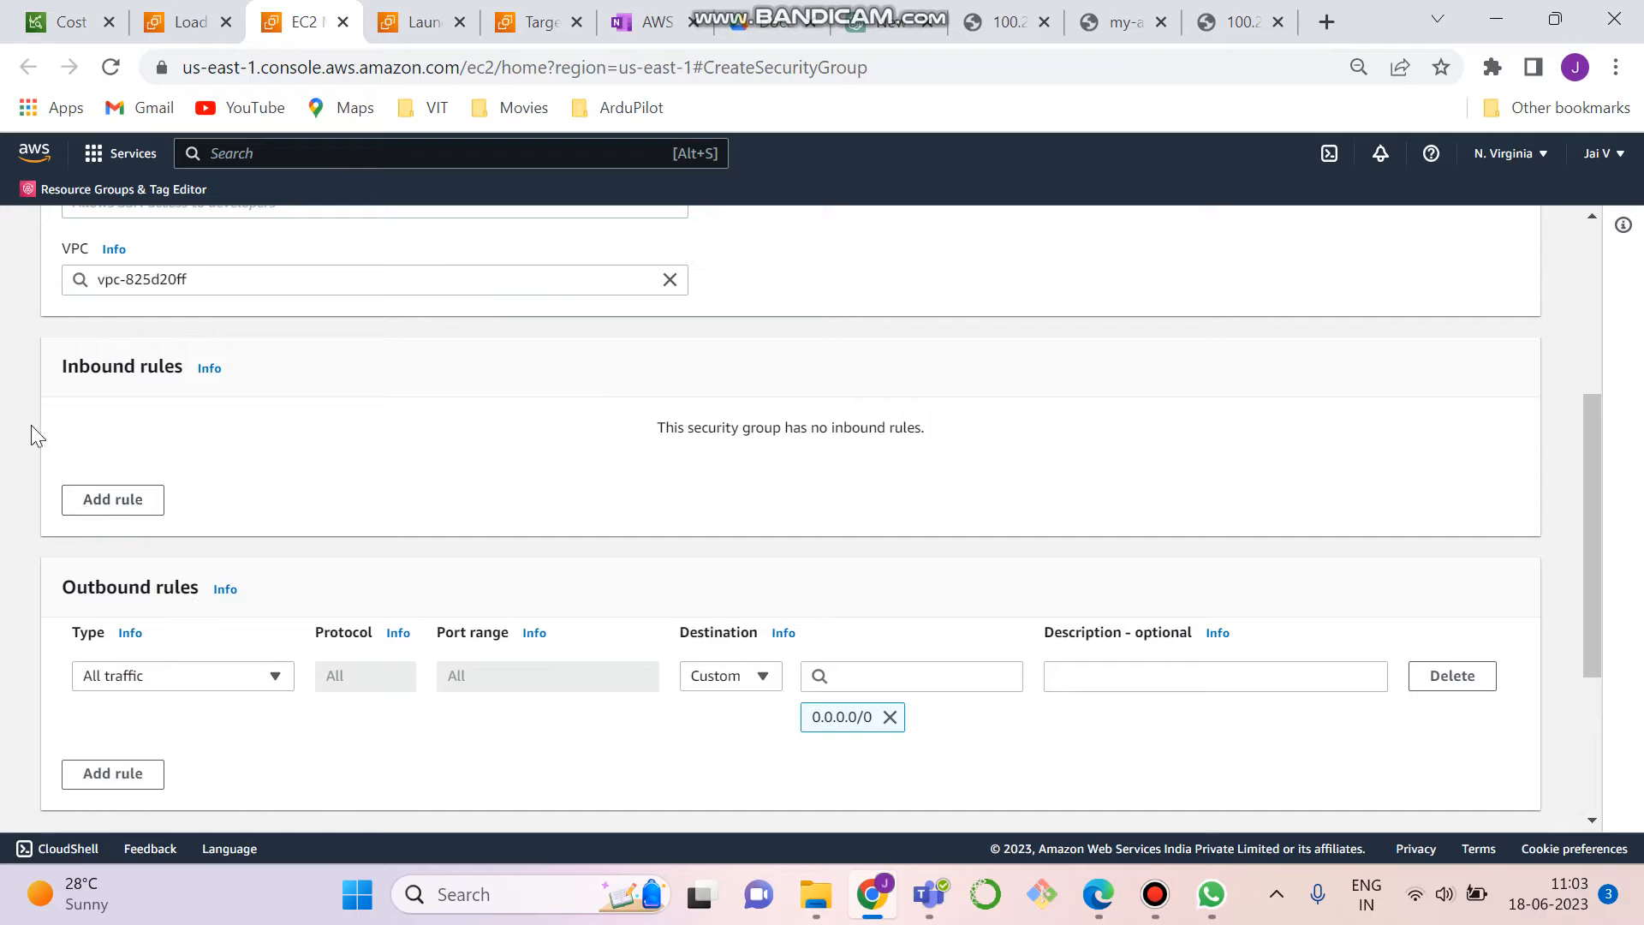
{"action": "left_click", "coordinate": [117, 505]}
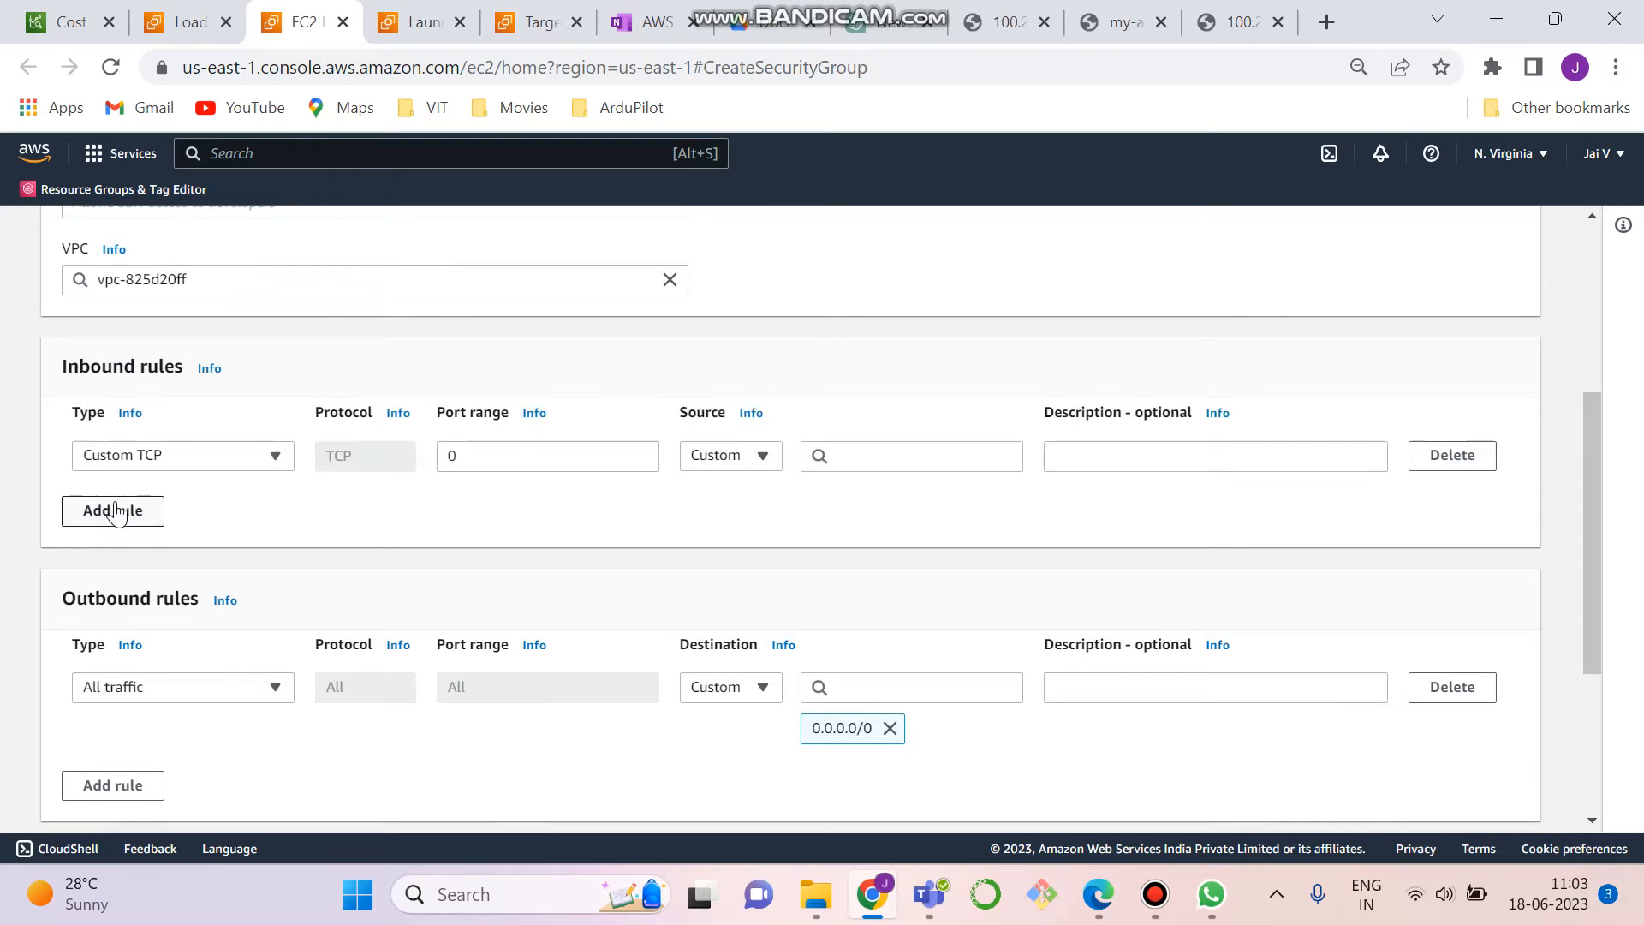
{"action": "left_click", "coordinate": [175, 462]}
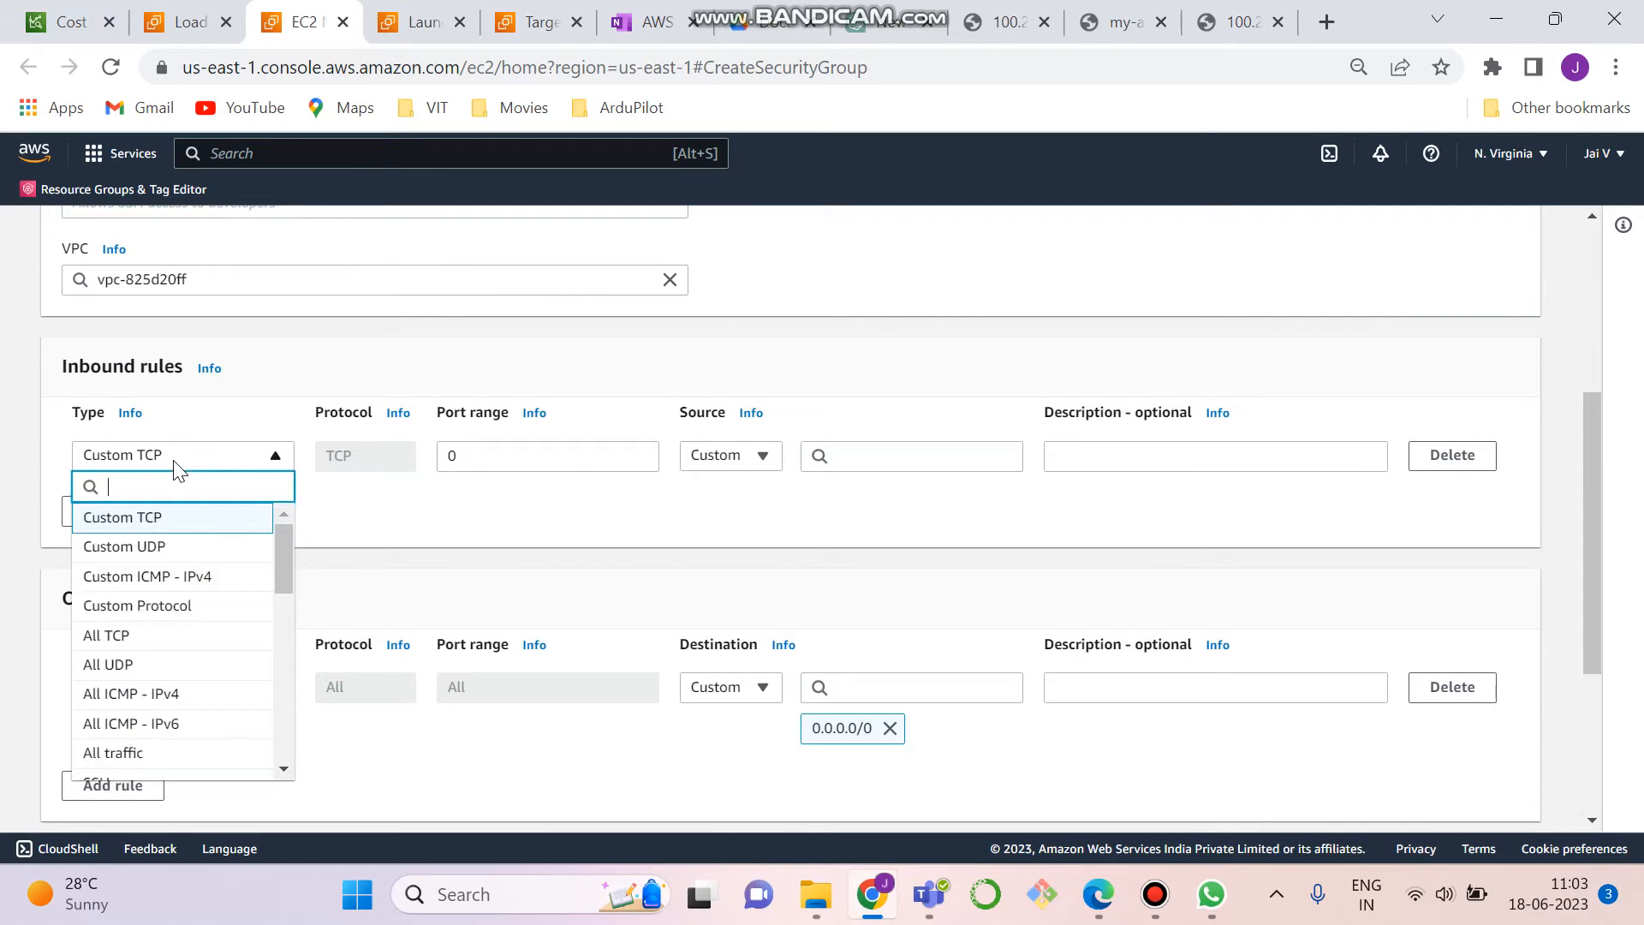
{"action": "type", "text": "H"}
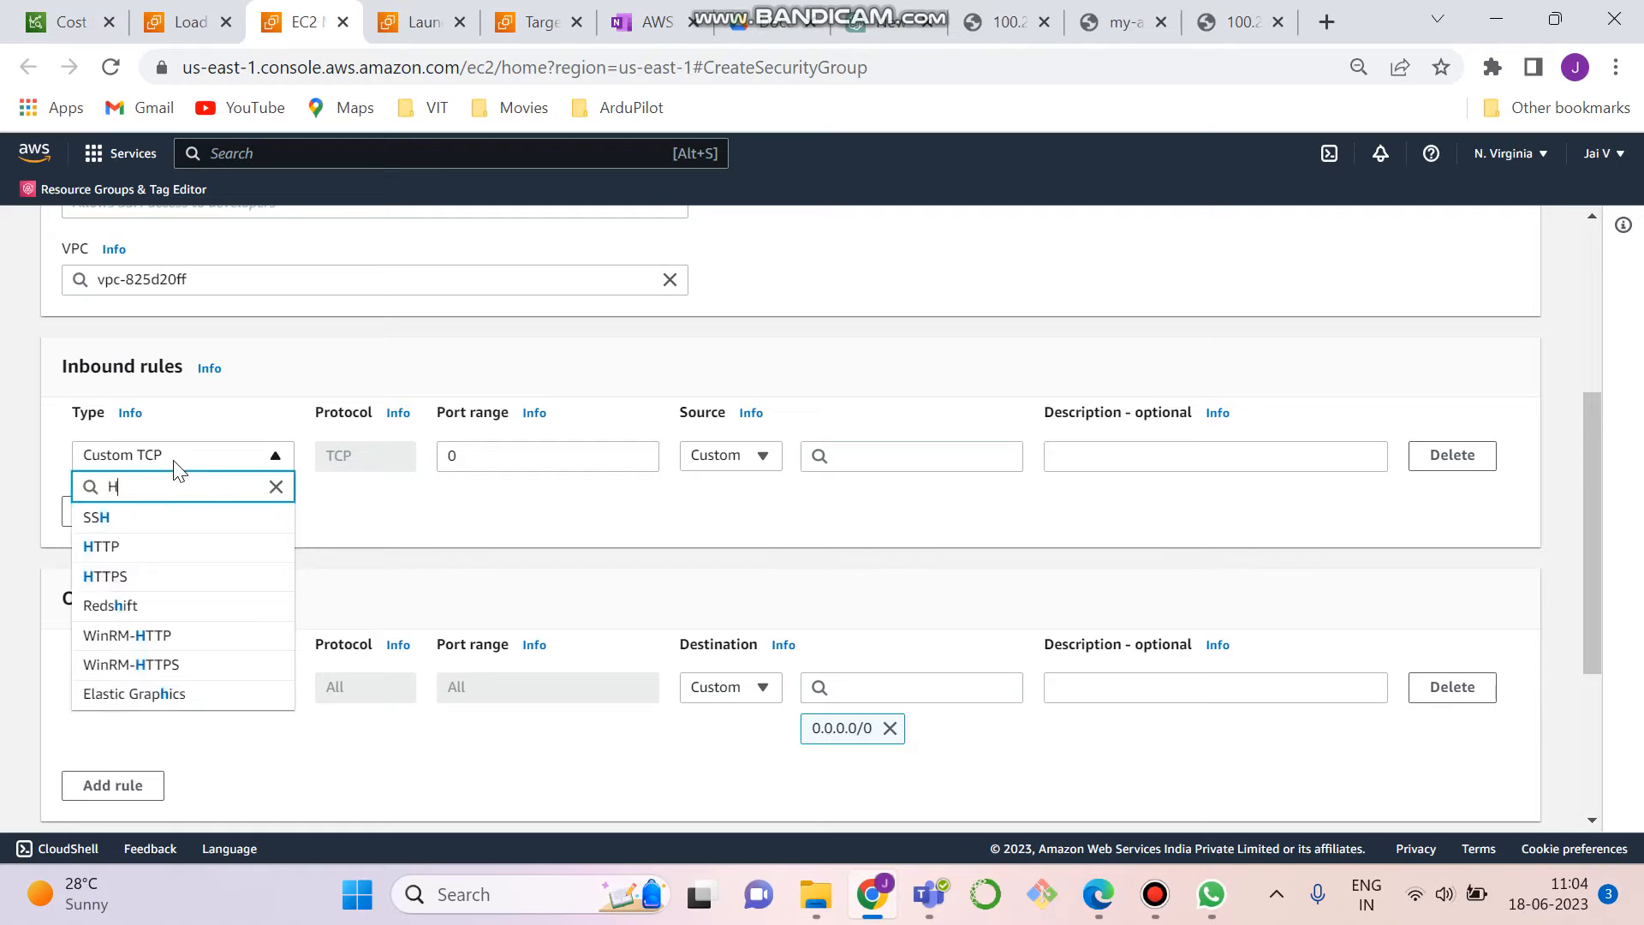
{"action": "left_click", "coordinate": [177, 548]}
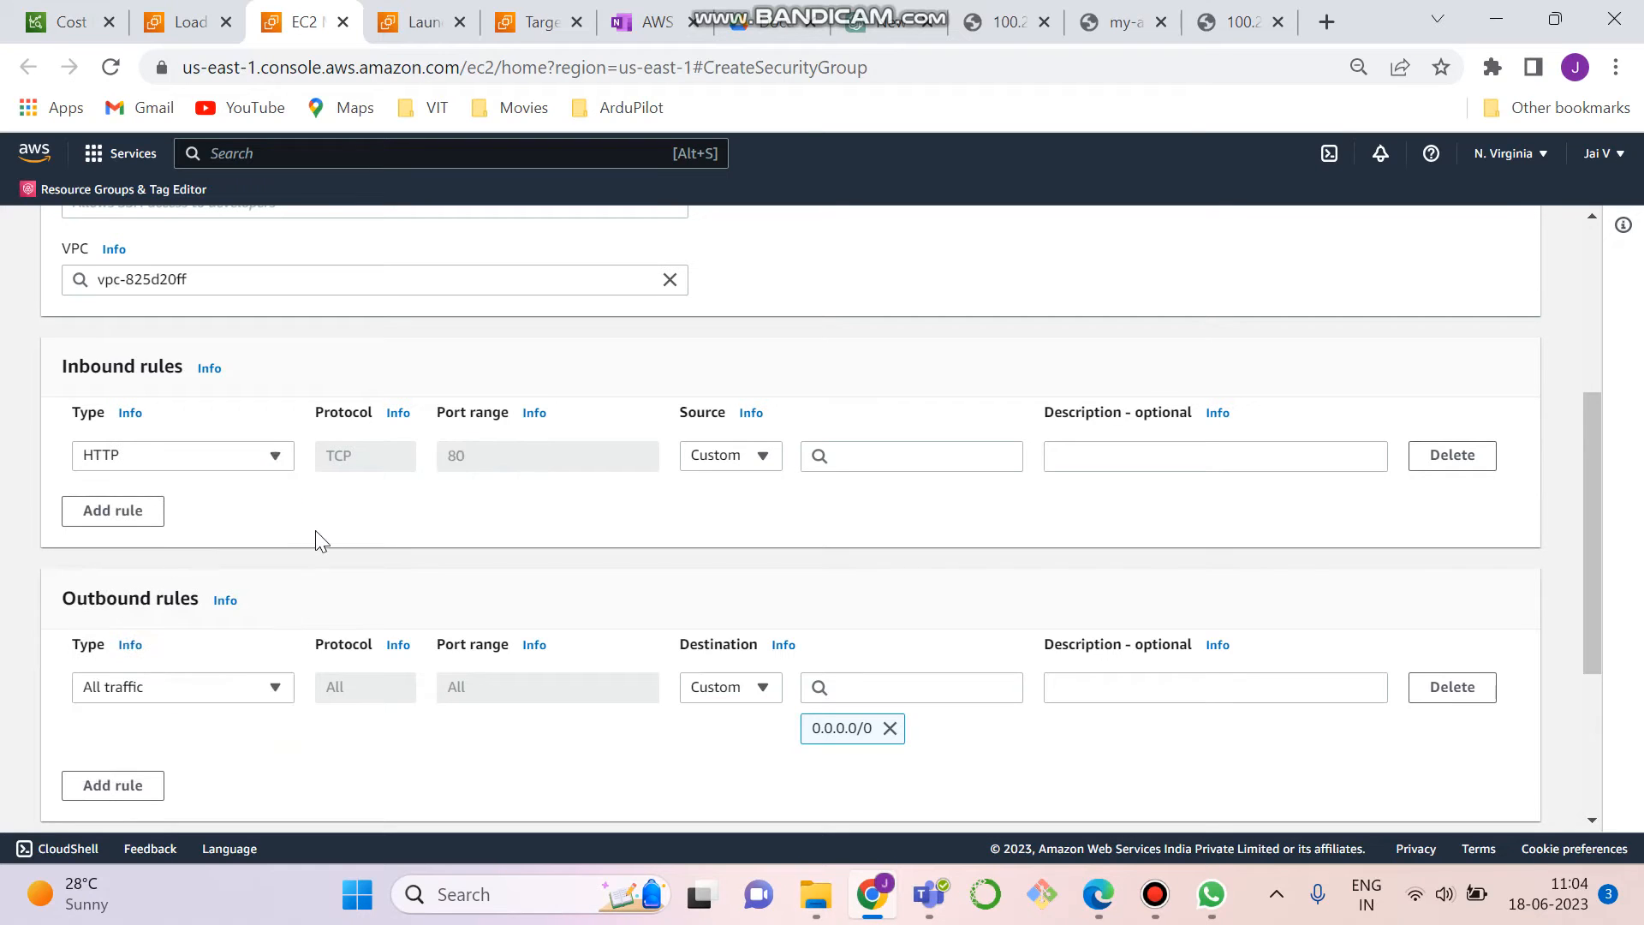
{"action": "left_click", "coordinate": [742, 461]}
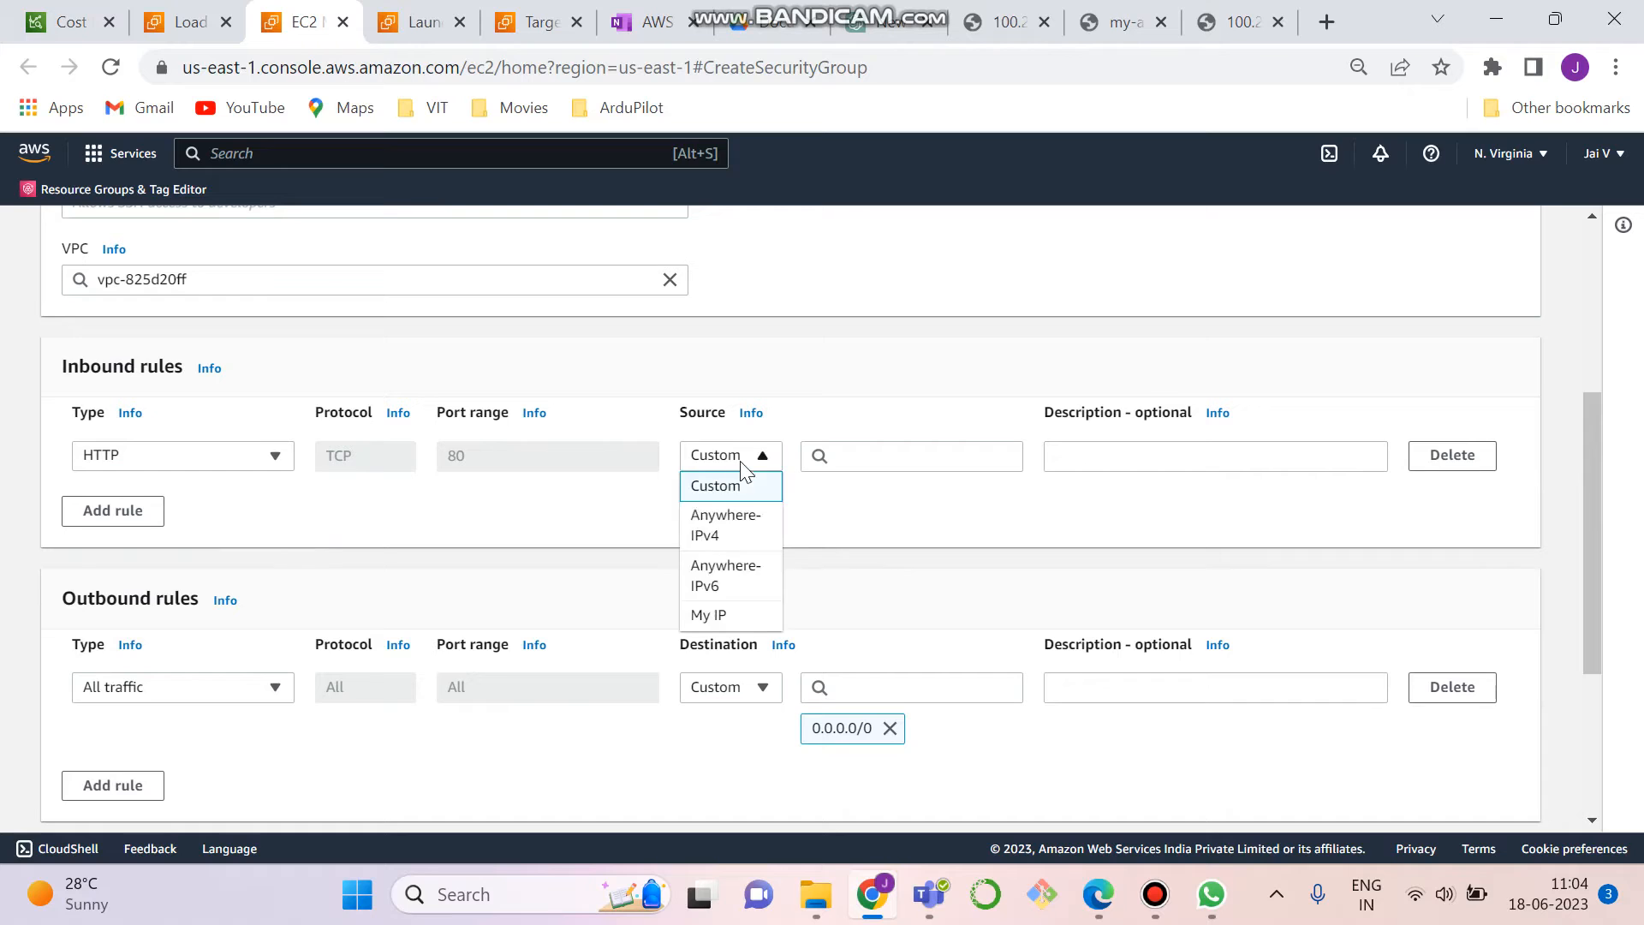
{"action": "left_click", "coordinate": [731, 538]}
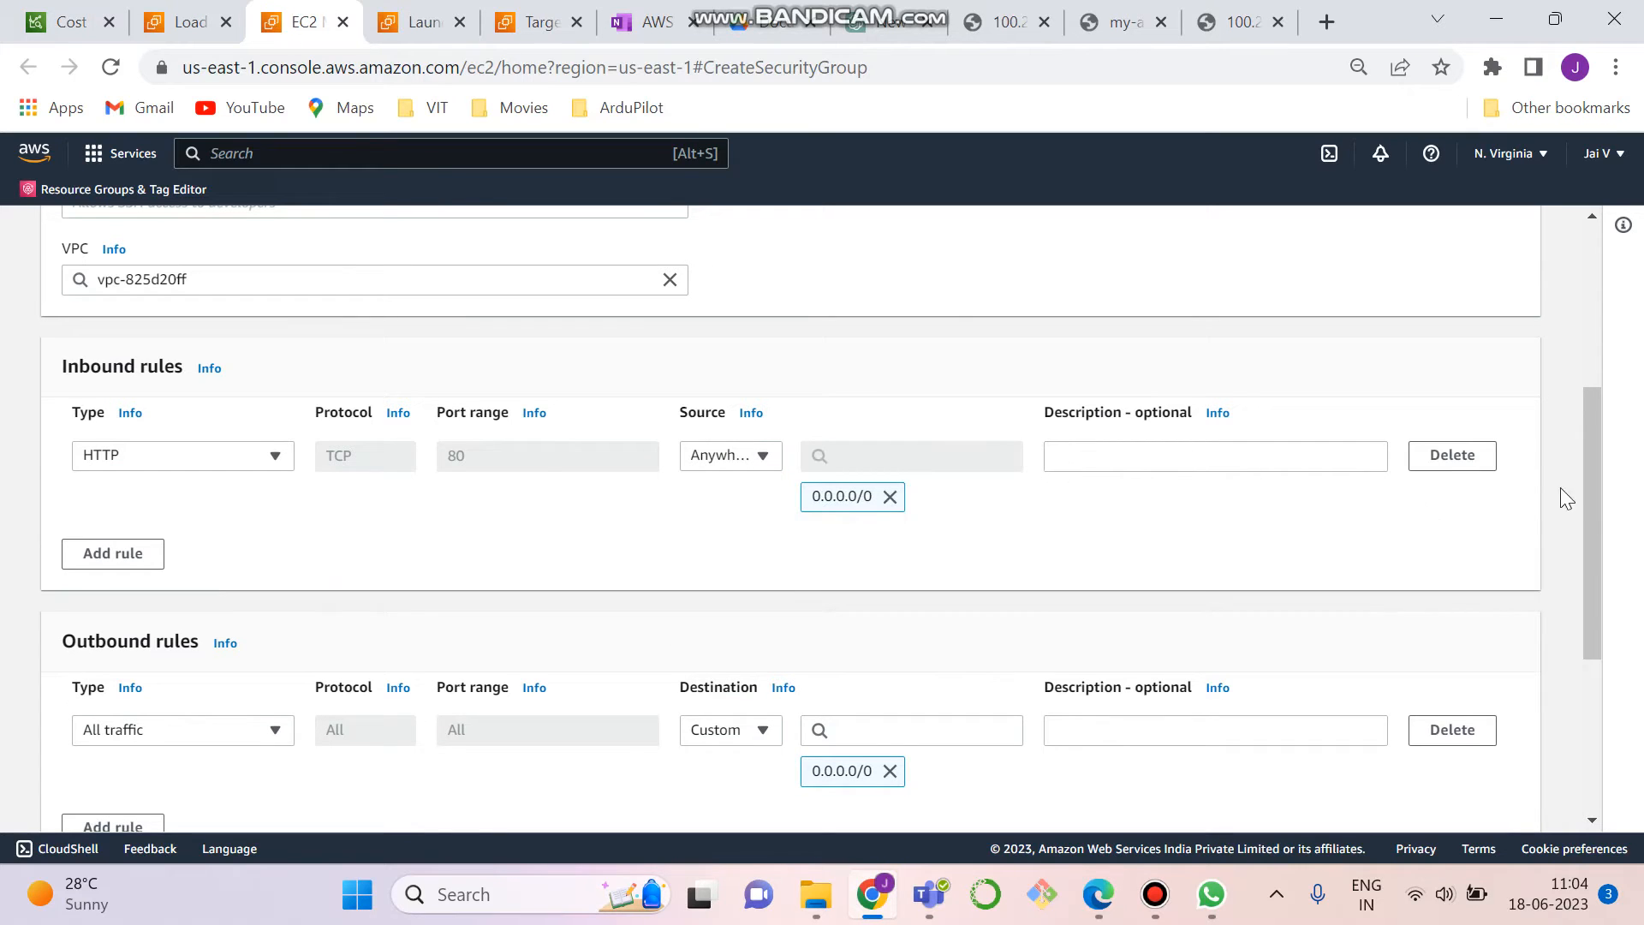
- Name the new security group My_SG1
{"action": "left_click_drag", "start_coordinate": [1586, 476], "coordinate": [1589, 310]}
{"action": "left_click", "coordinate": [381, 476]}
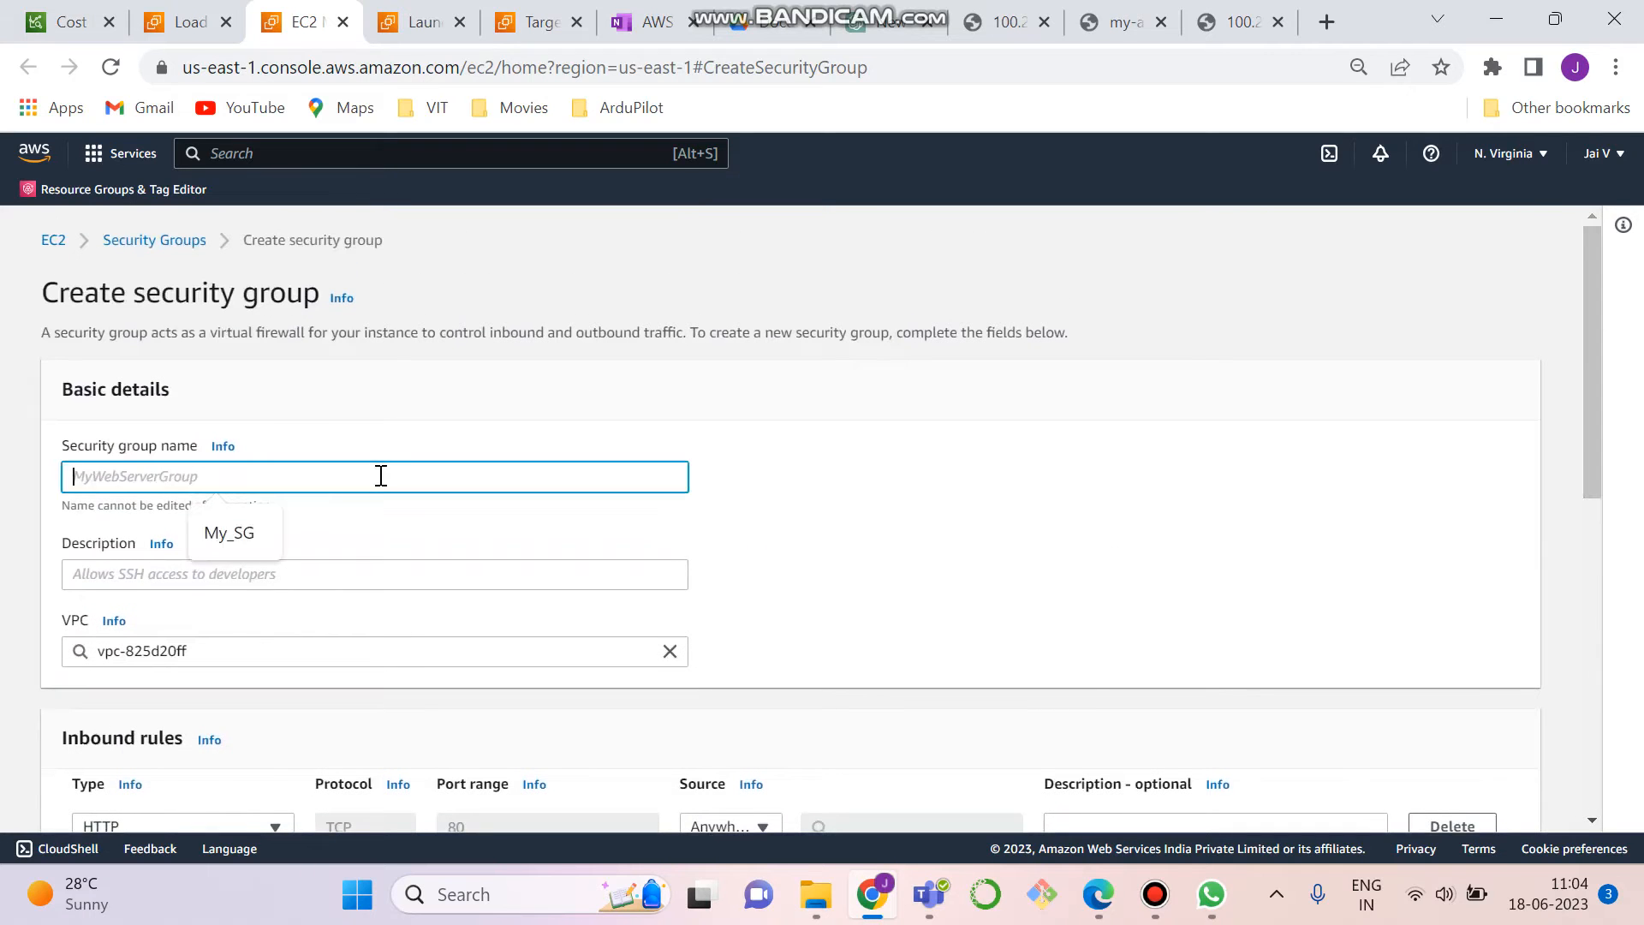
{"action": "left_click", "coordinate": [240, 538]}
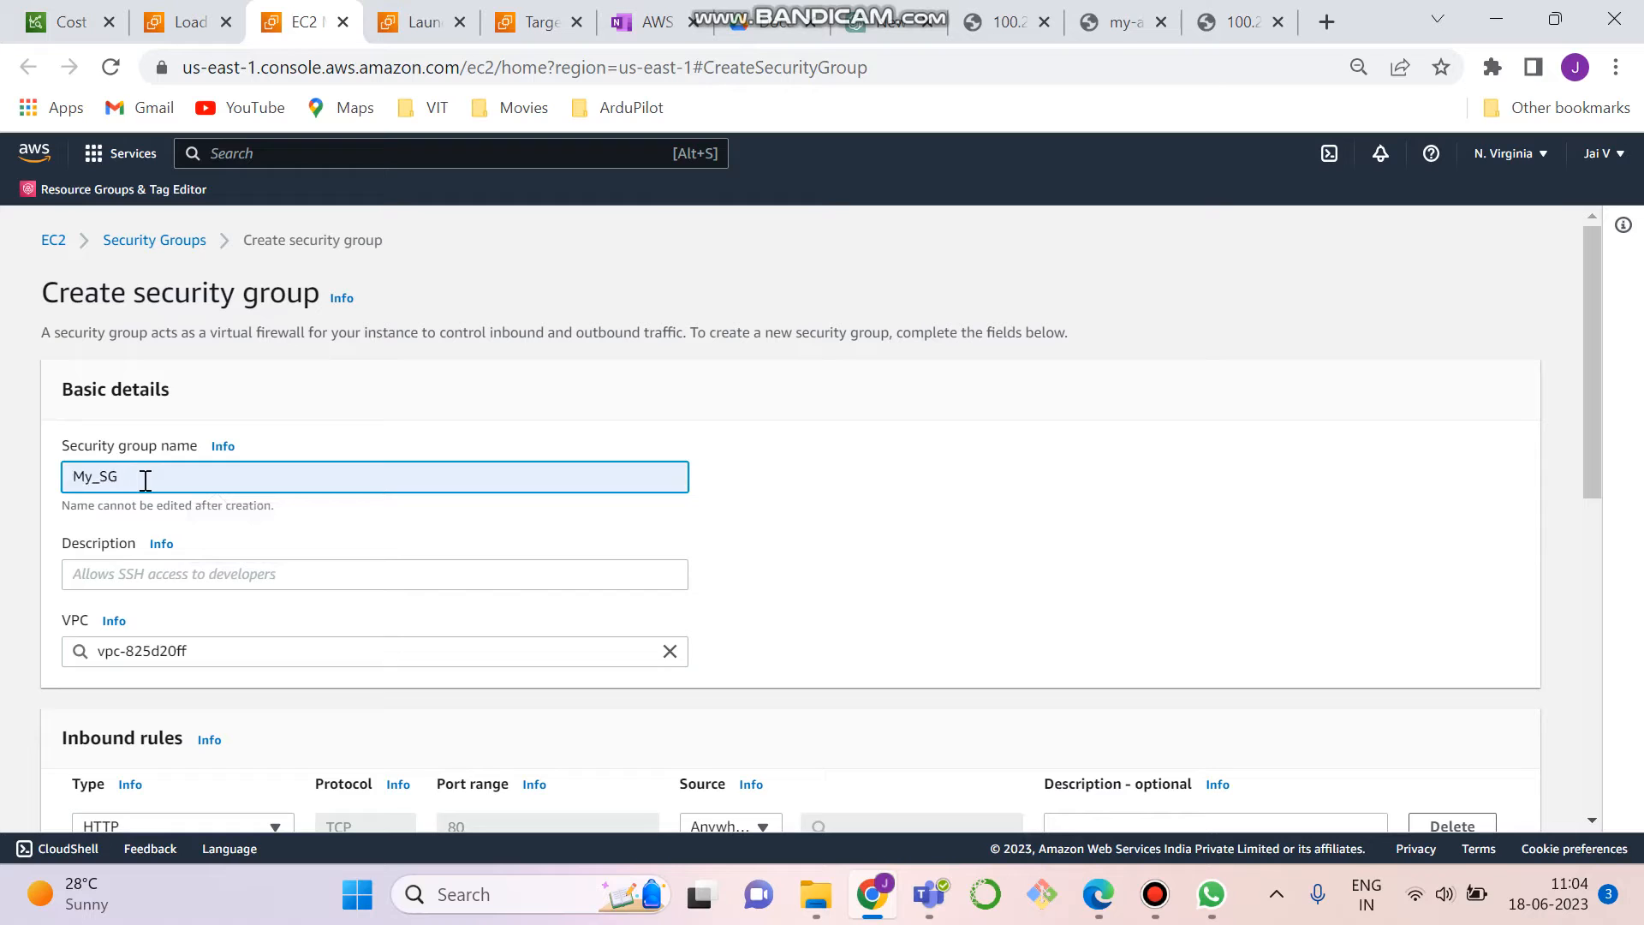
{"action": "type", "text": "1"}
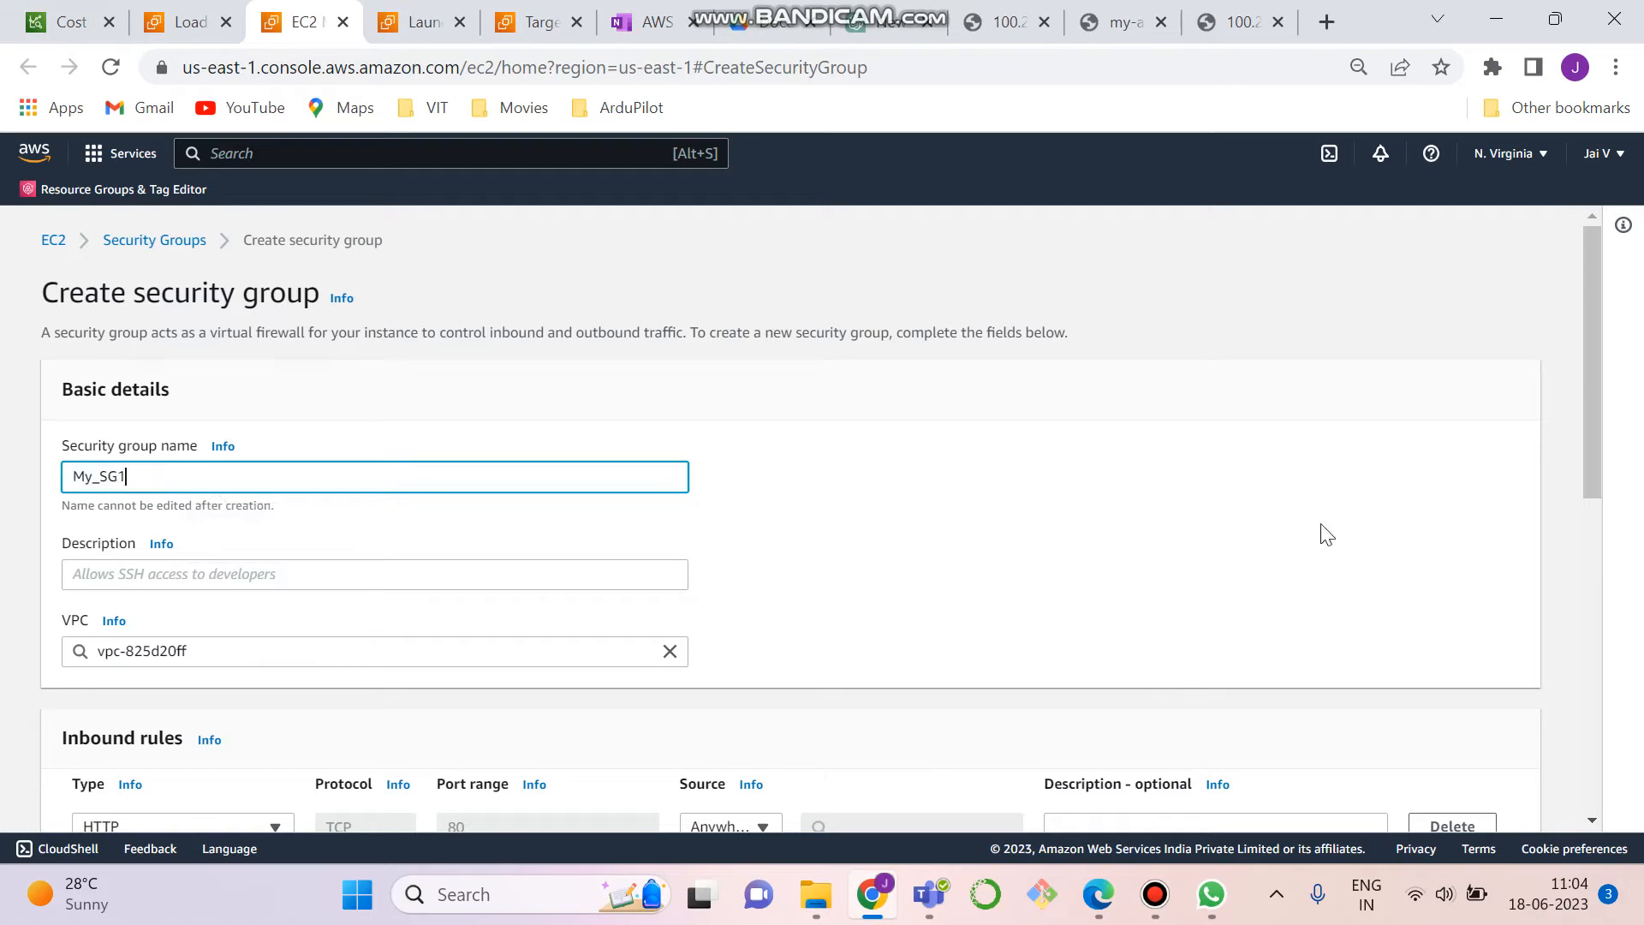
- Review the inbound and outbound rules and try to create the security group without a description
{"action": "left_click_drag", "start_coordinate": [1588, 413], "coordinate": [1591, 521]}
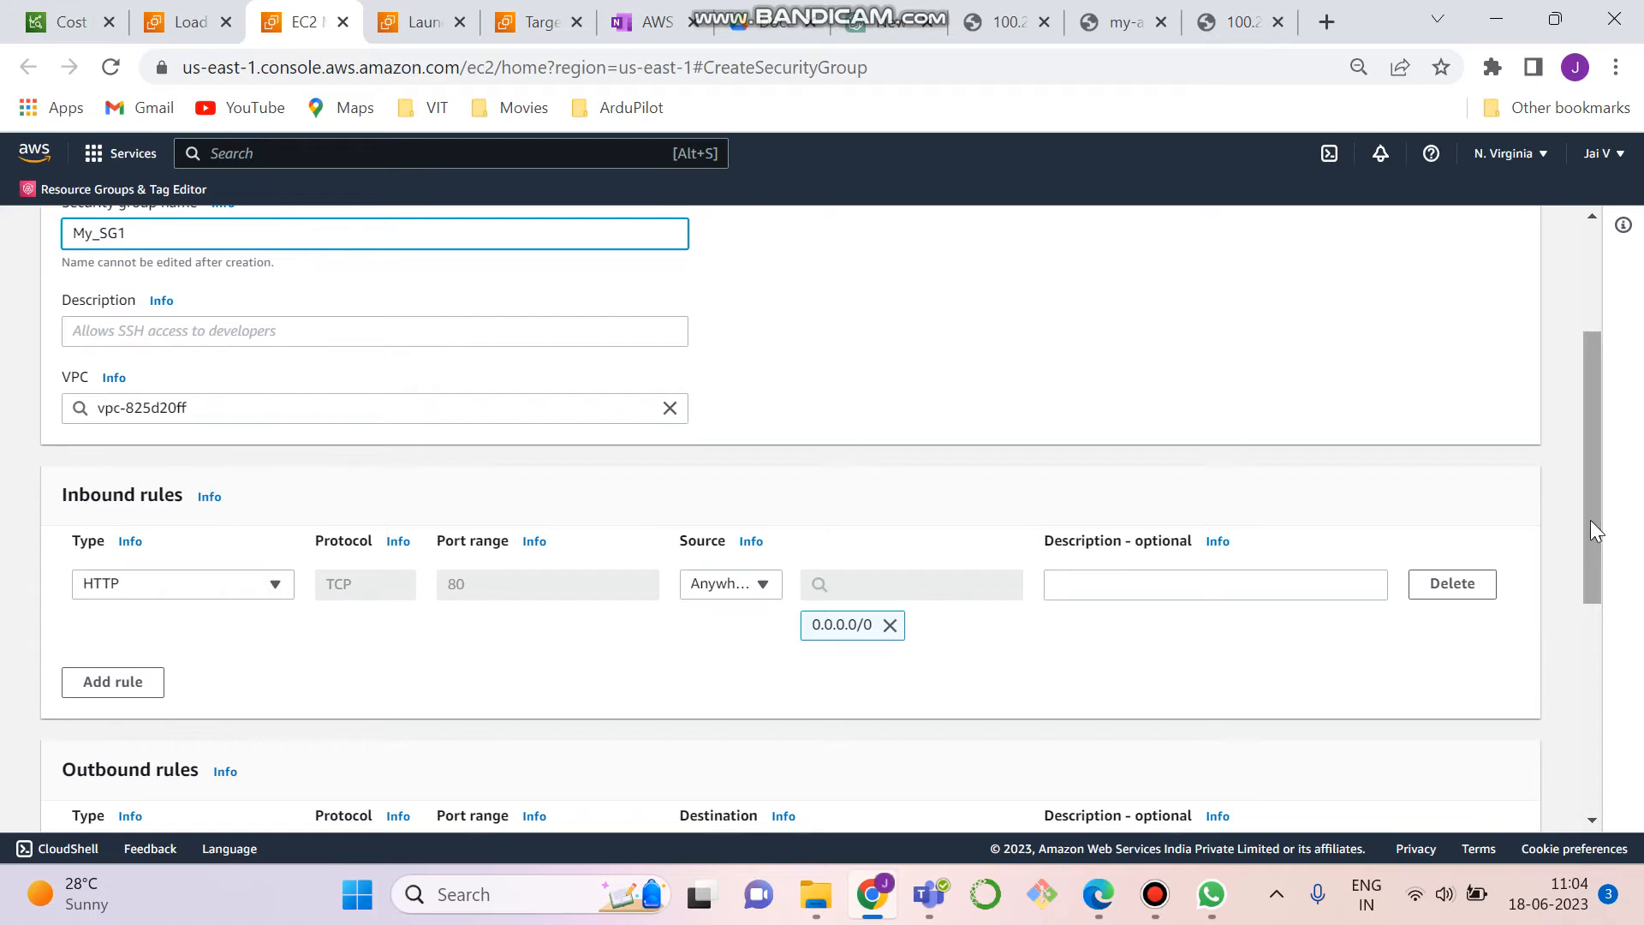
{"action": "left_click_drag", "start_coordinate": [1590, 520], "coordinate": [1633, 747]}
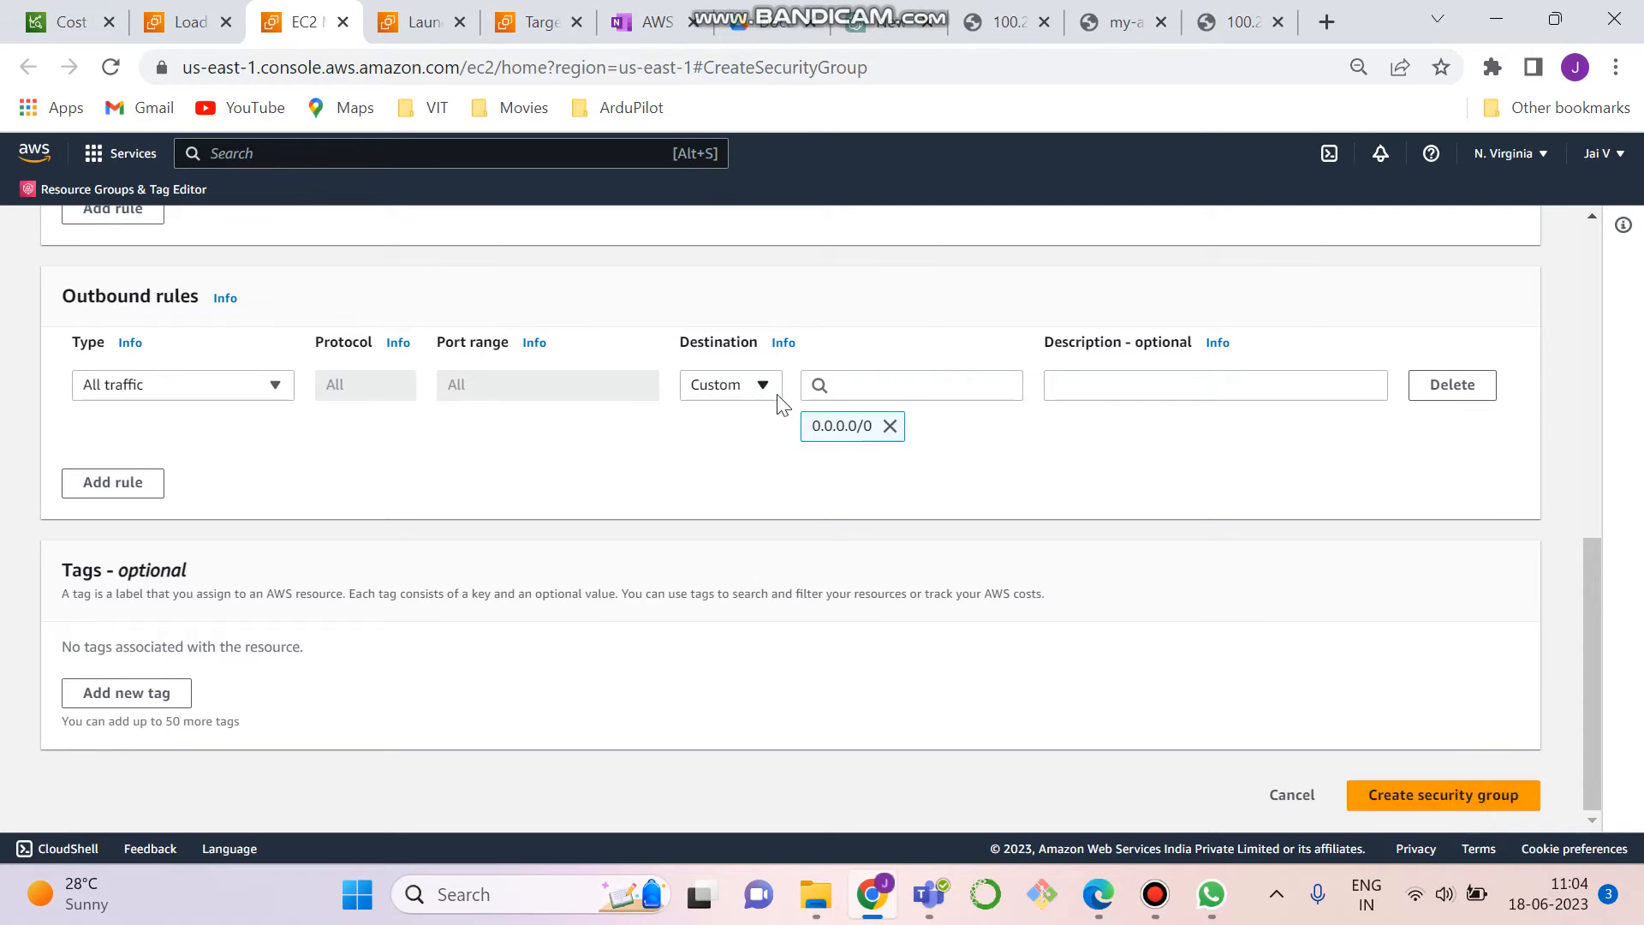
{"action": "left_click_drag", "start_coordinate": [1592, 622], "coordinate": [1601, 492]}
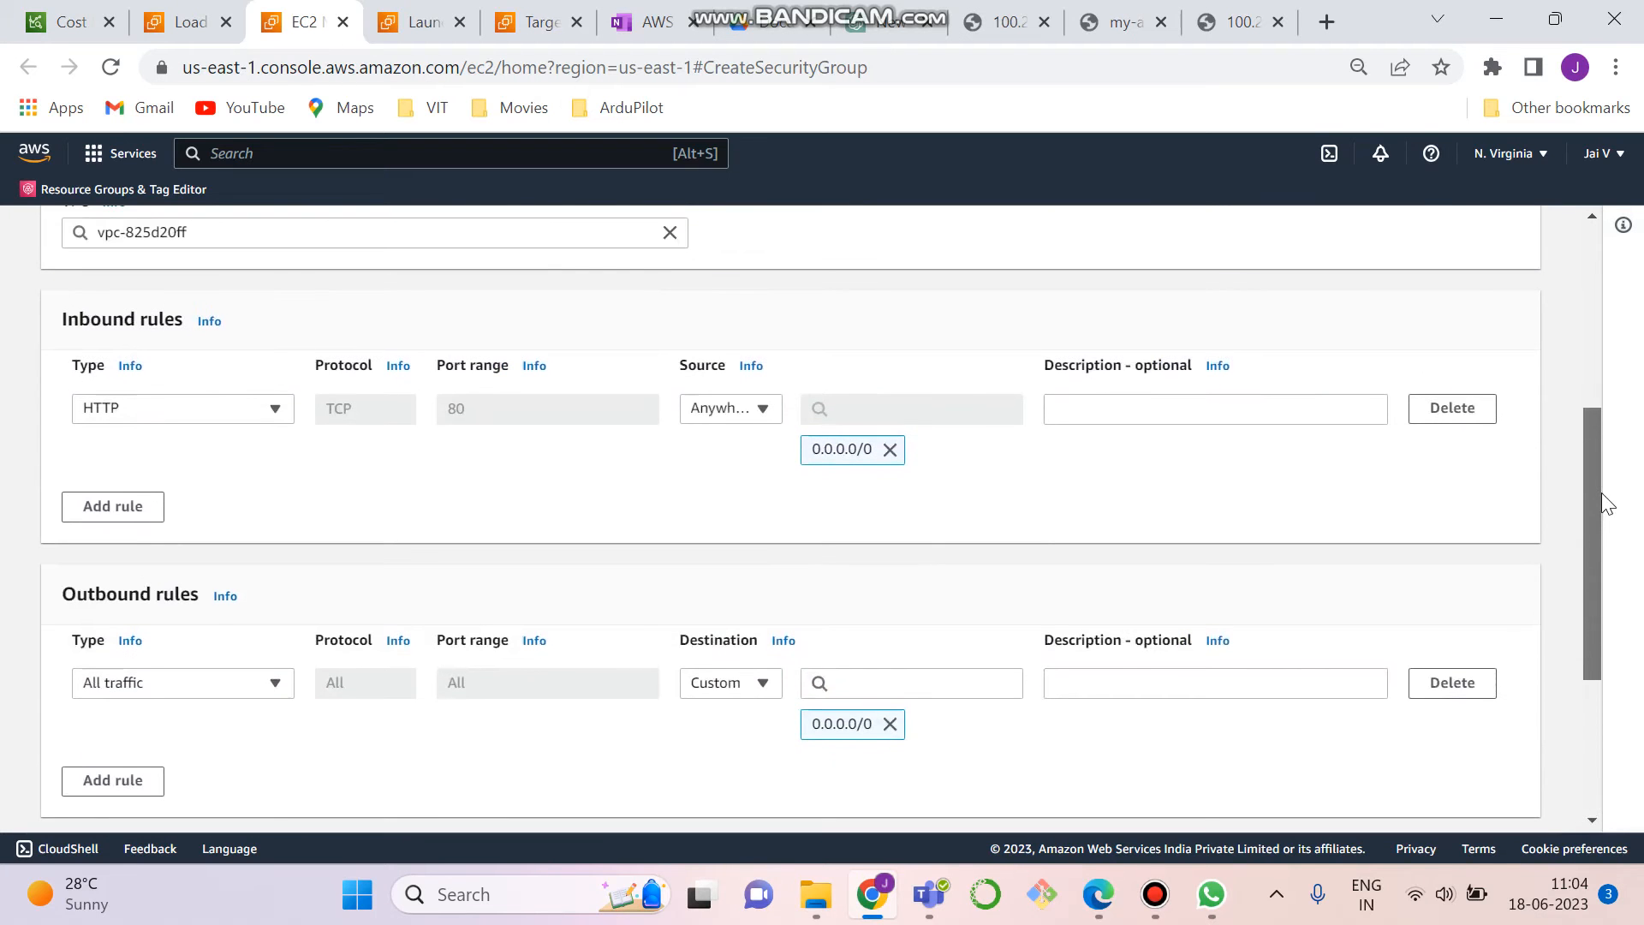
{"action": "left_click_drag", "start_coordinate": [1601, 492], "coordinate": [1602, 634]}
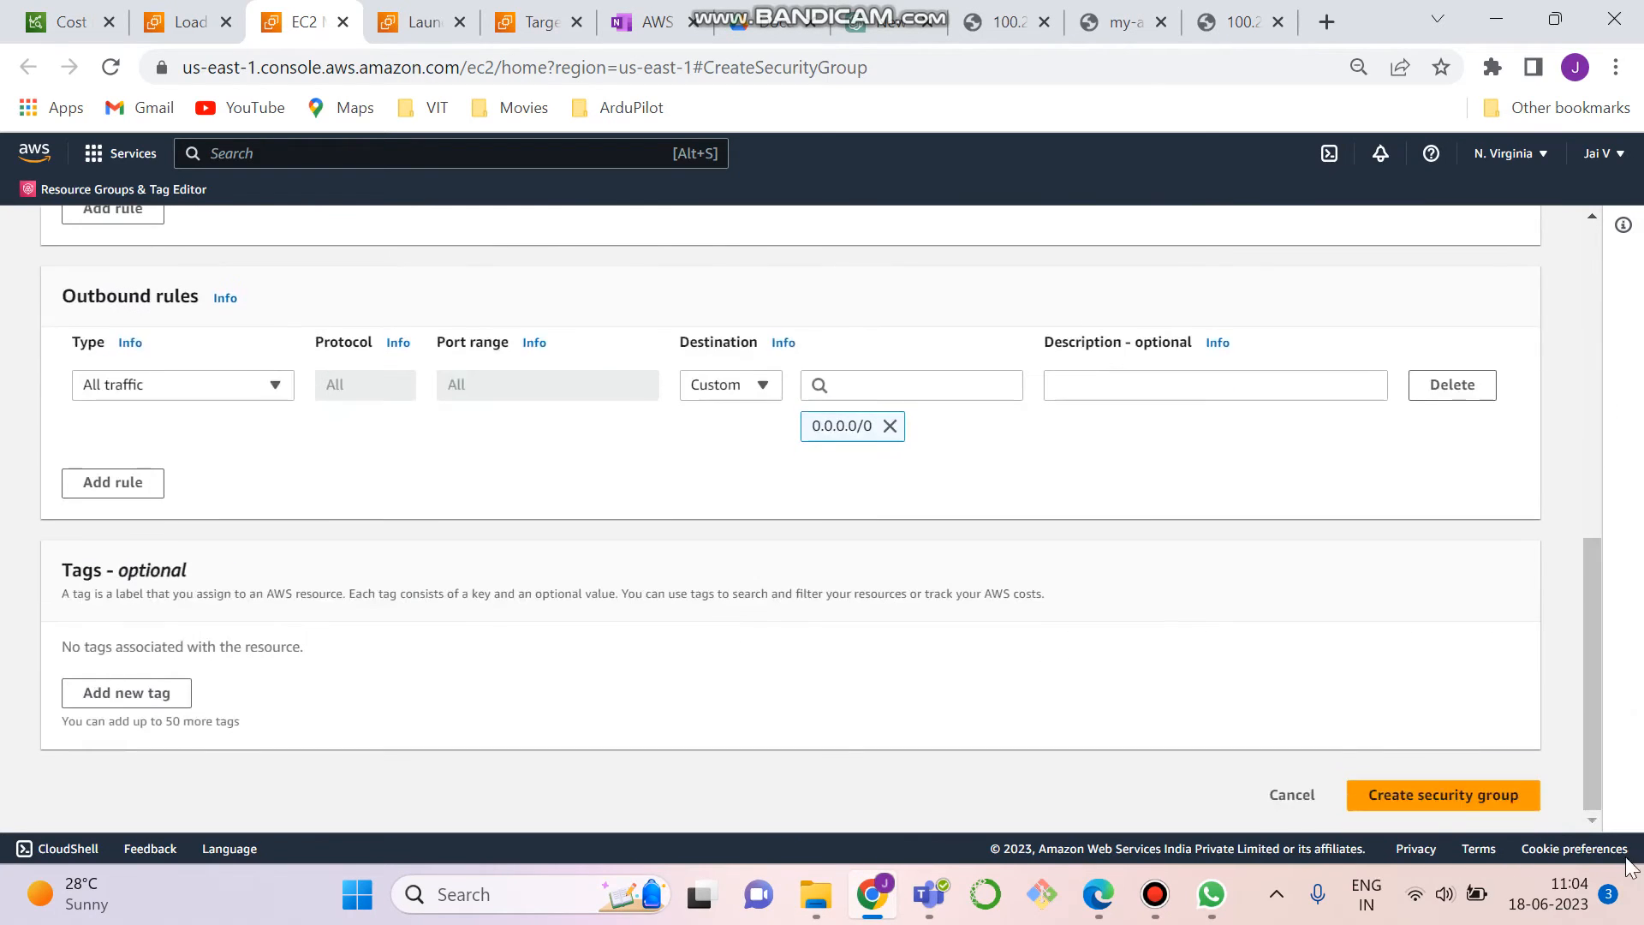
{"action": "left_click", "coordinate": [1464, 815]}
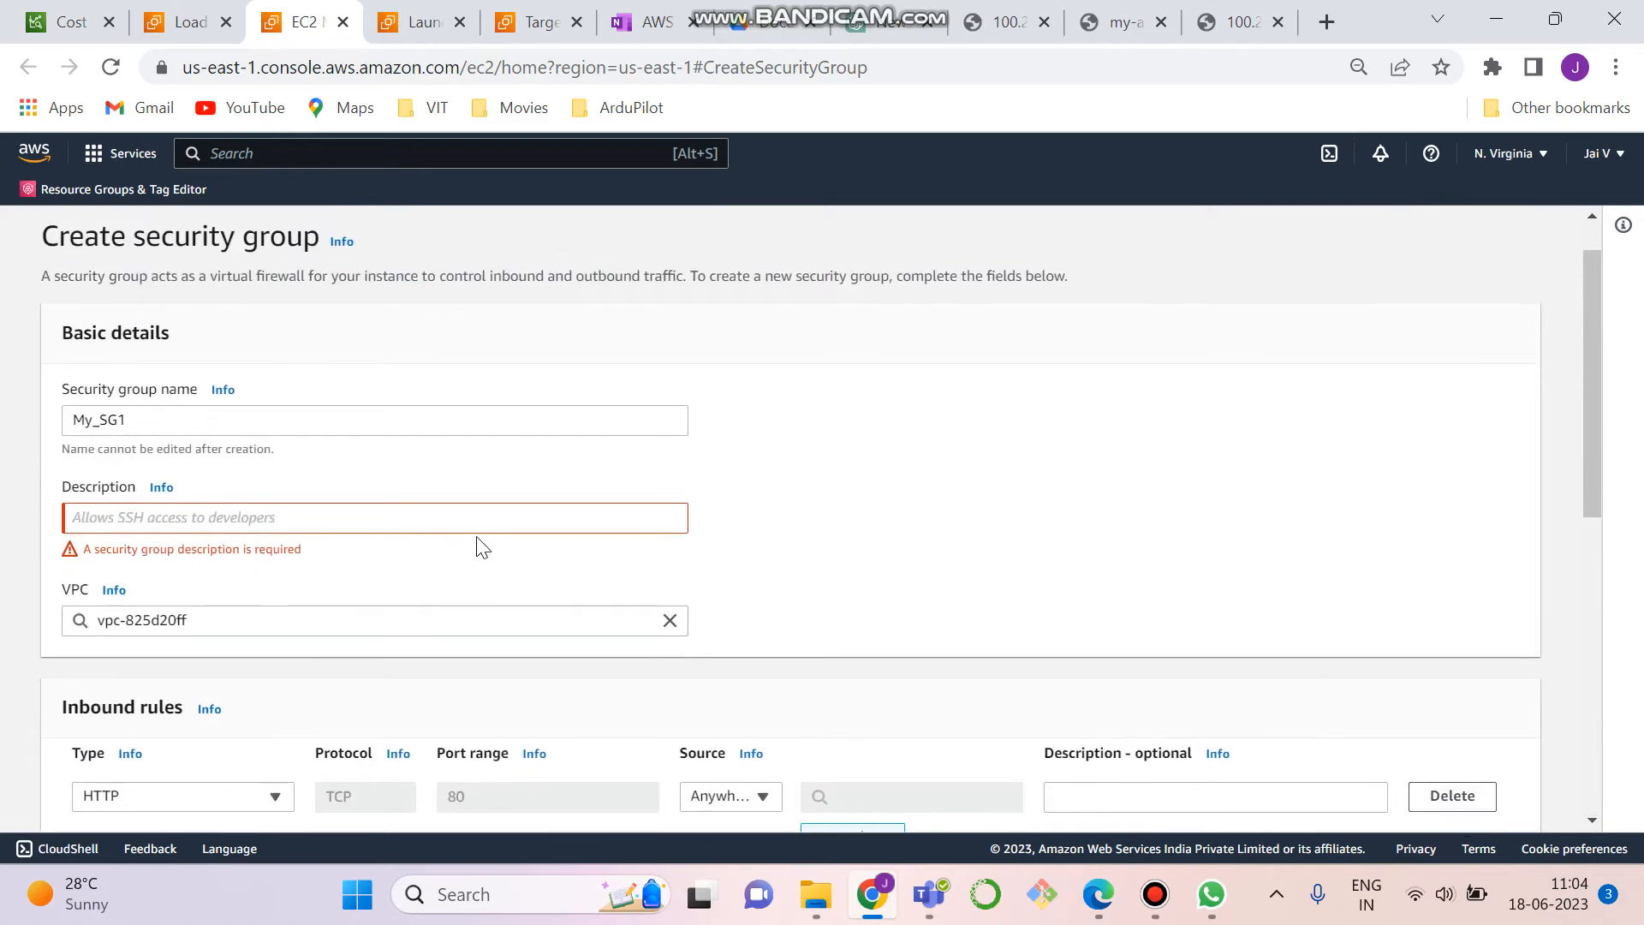
- Enter My_SG as the security group's description and create the group
{"action": "left_click", "coordinate": [484, 521]}
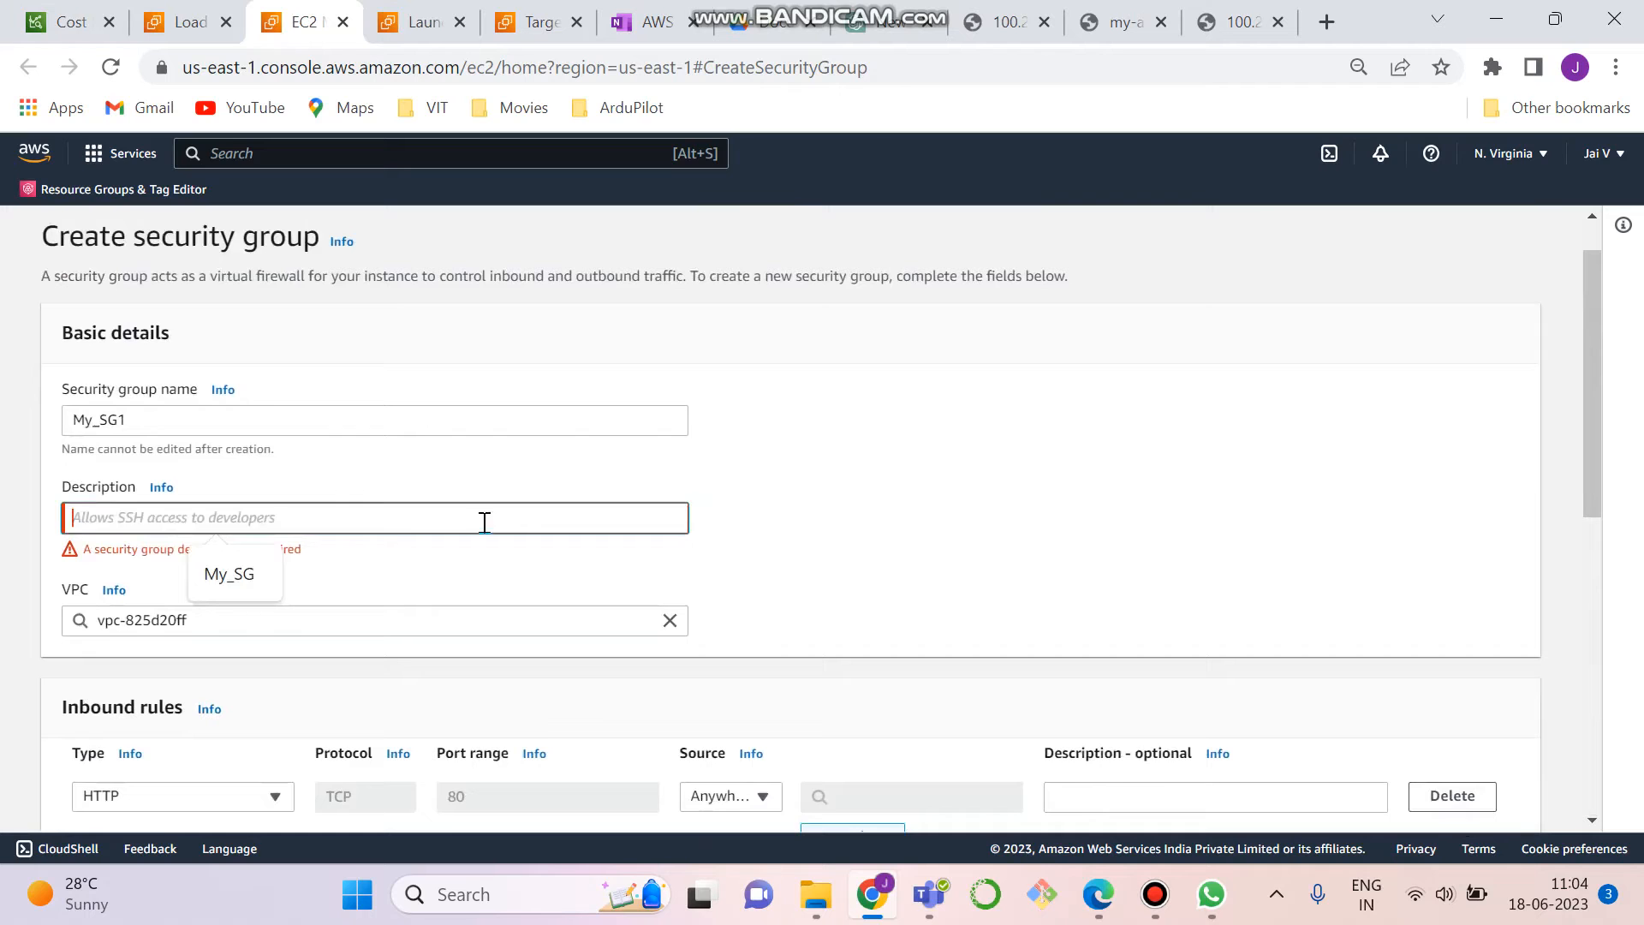
{"action": "left_click", "coordinate": [221, 579]}
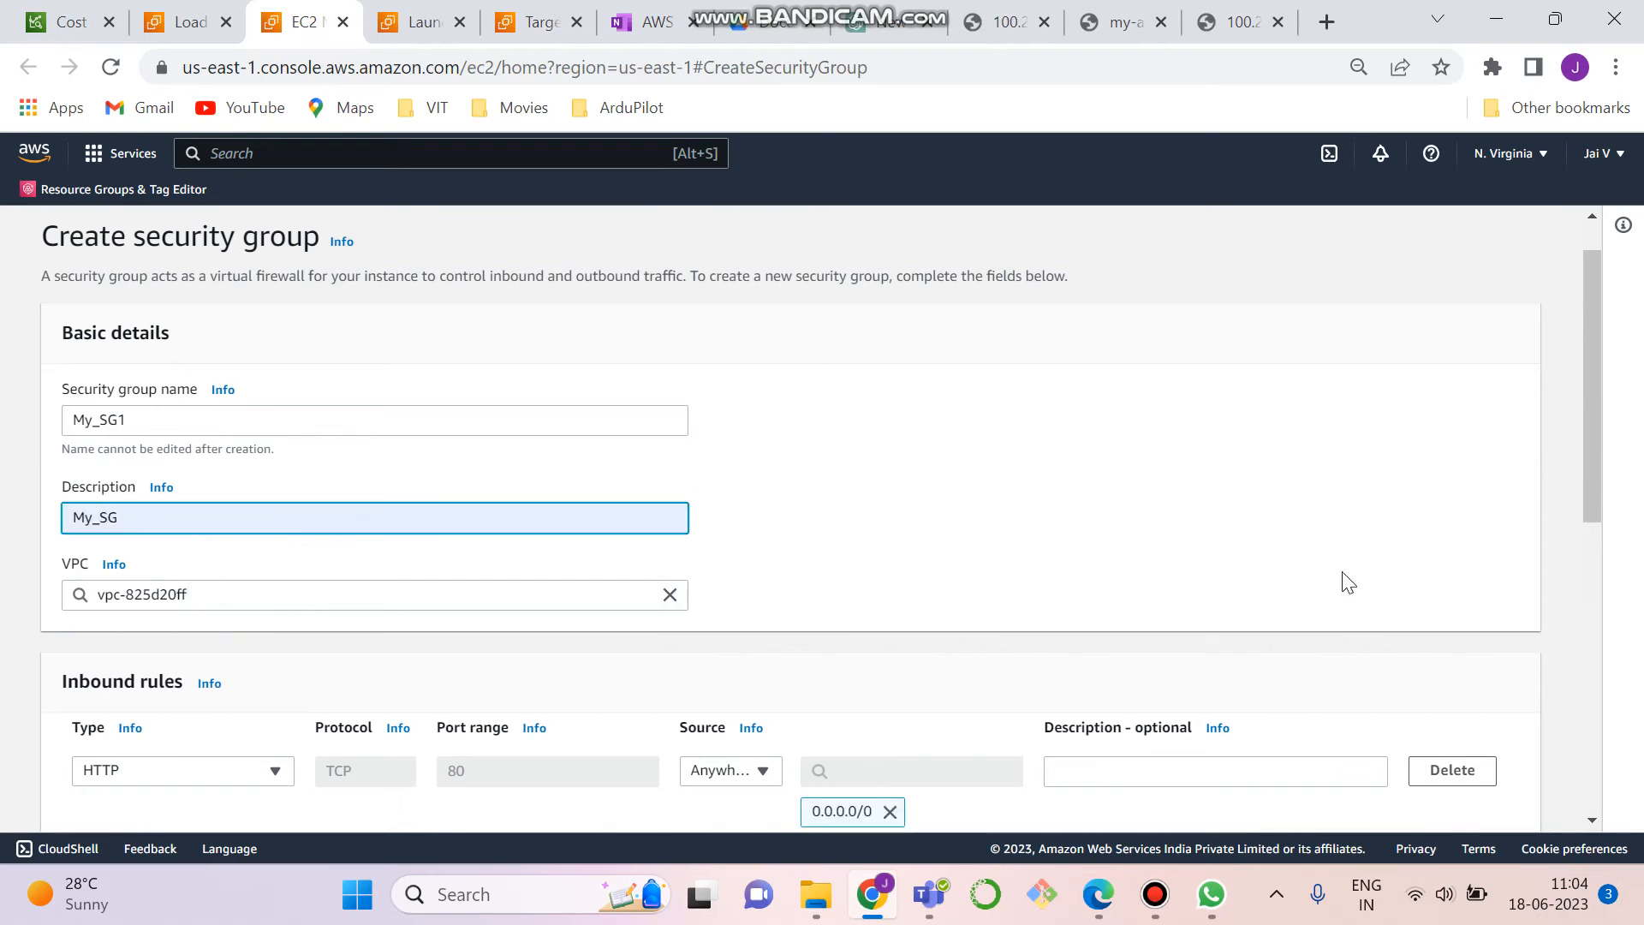
{"action": "left_click_drag", "start_coordinate": [1591, 337], "coordinate": [1600, 716]}
{"action": "left_click", "coordinate": [1433, 809]}
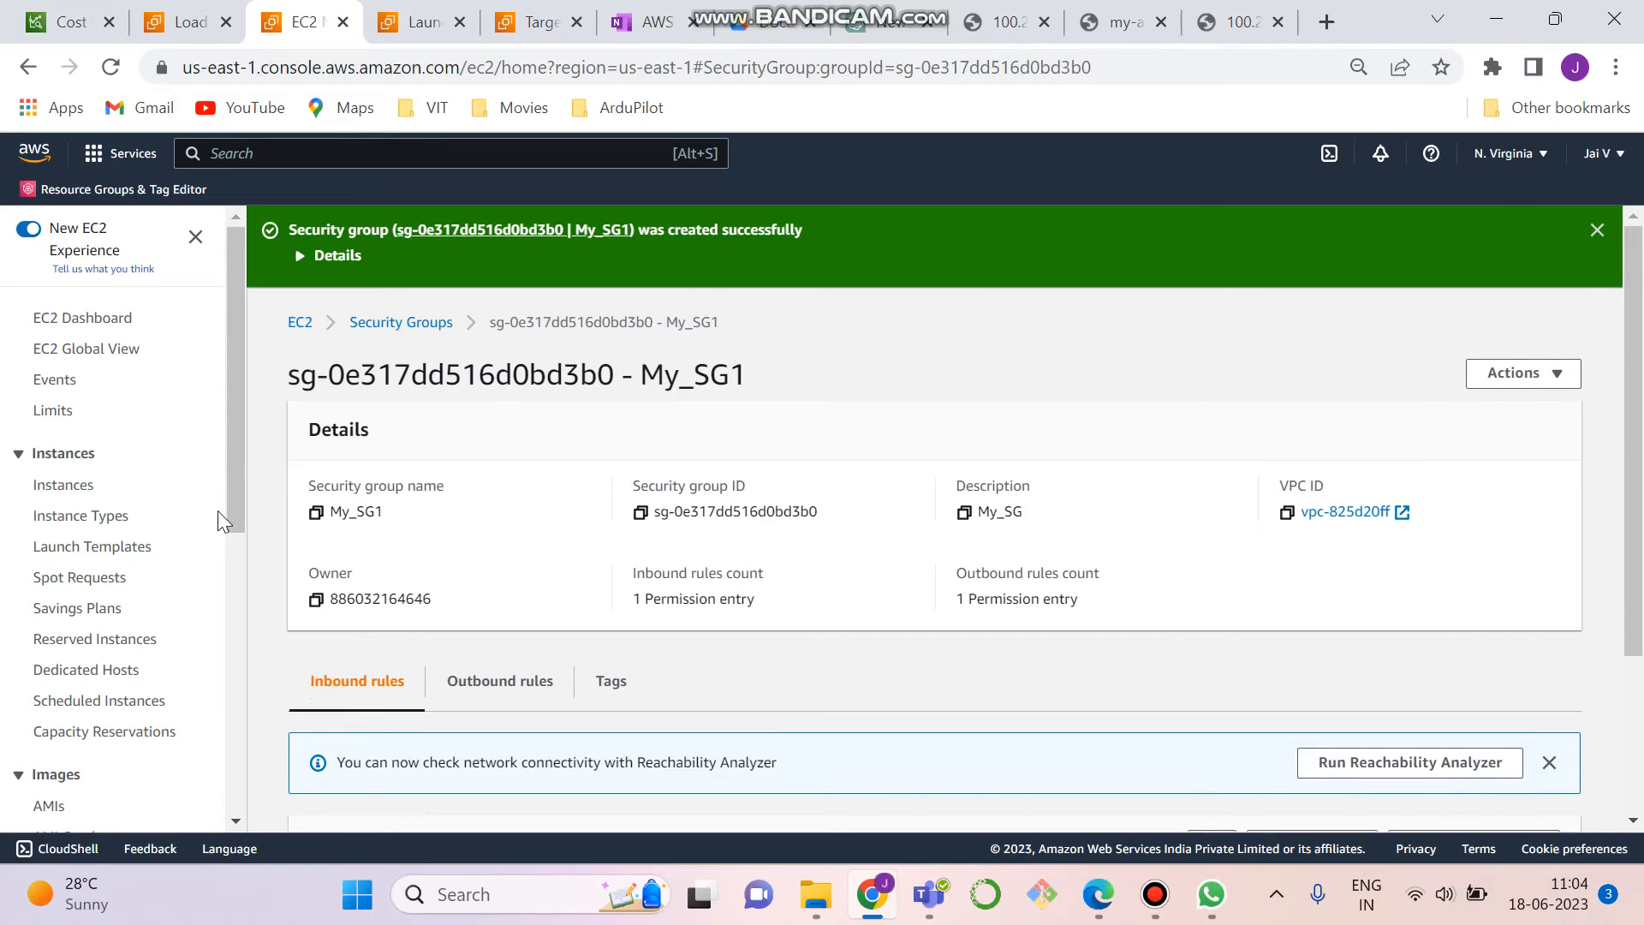
- Go to the list of all security groups and look for My_SG and the new My_SG1
{"action": "left_click_drag", "start_coordinate": [230, 431], "coordinate": [223, 809]}
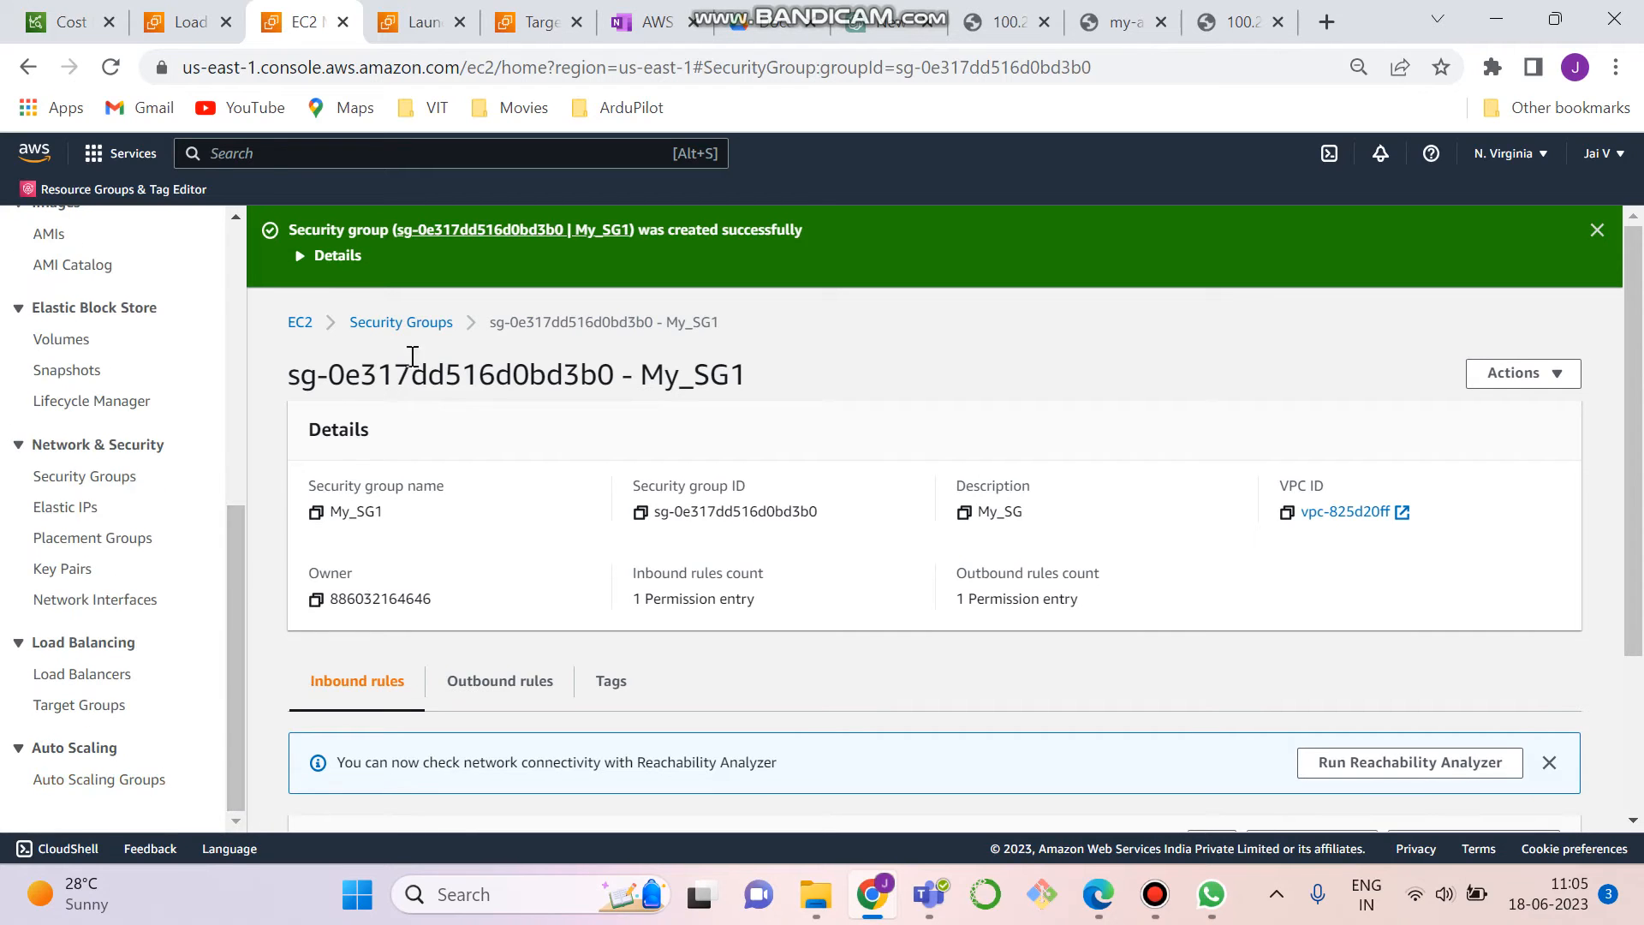
{"action": "left_click", "coordinate": [414, 322]}
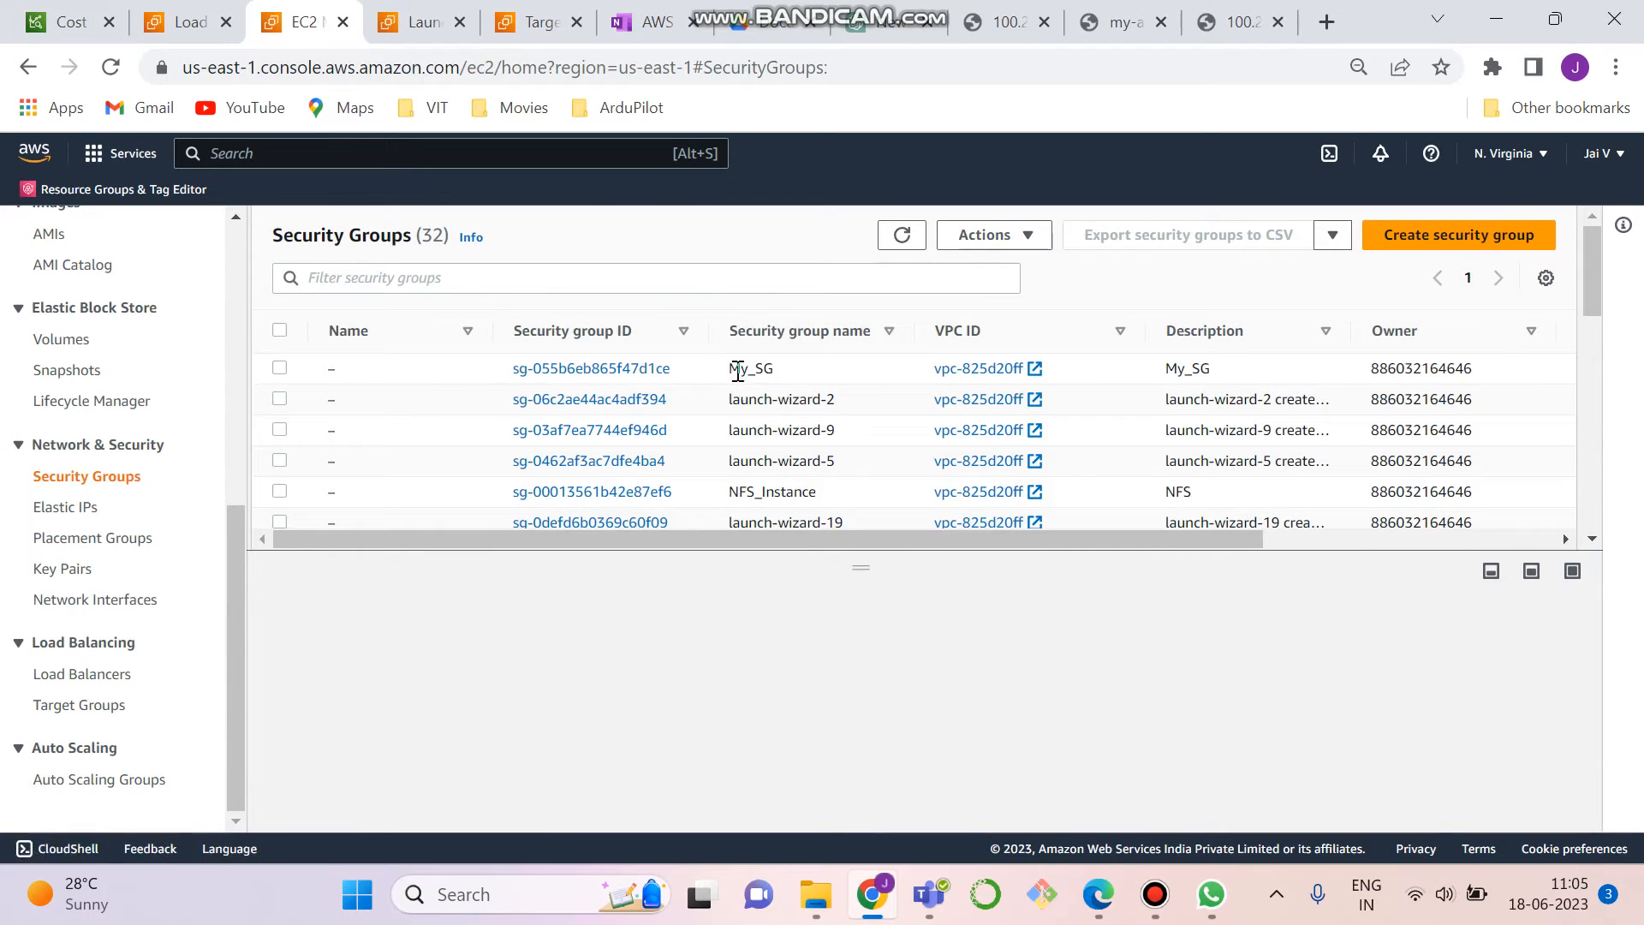
{"action": "left_click_drag", "start_coordinate": [1591, 285], "coordinate": [1589, 341]}
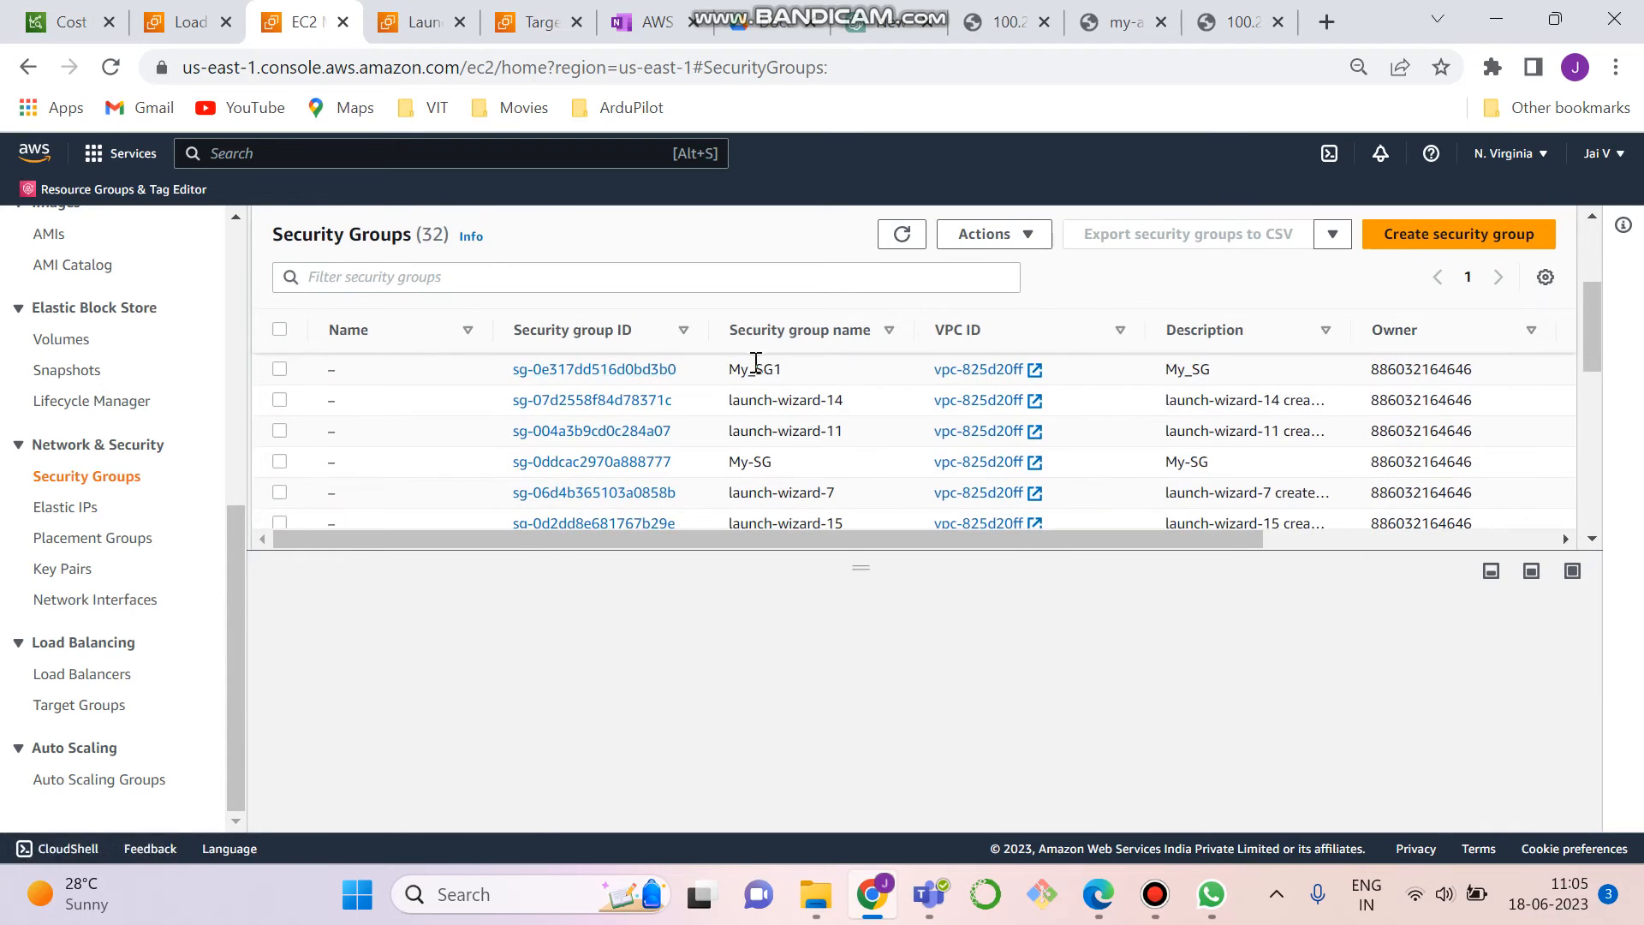
{"action": "left_click_drag", "start_coordinate": [1591, 330], "coordinate": [1591, 276]}
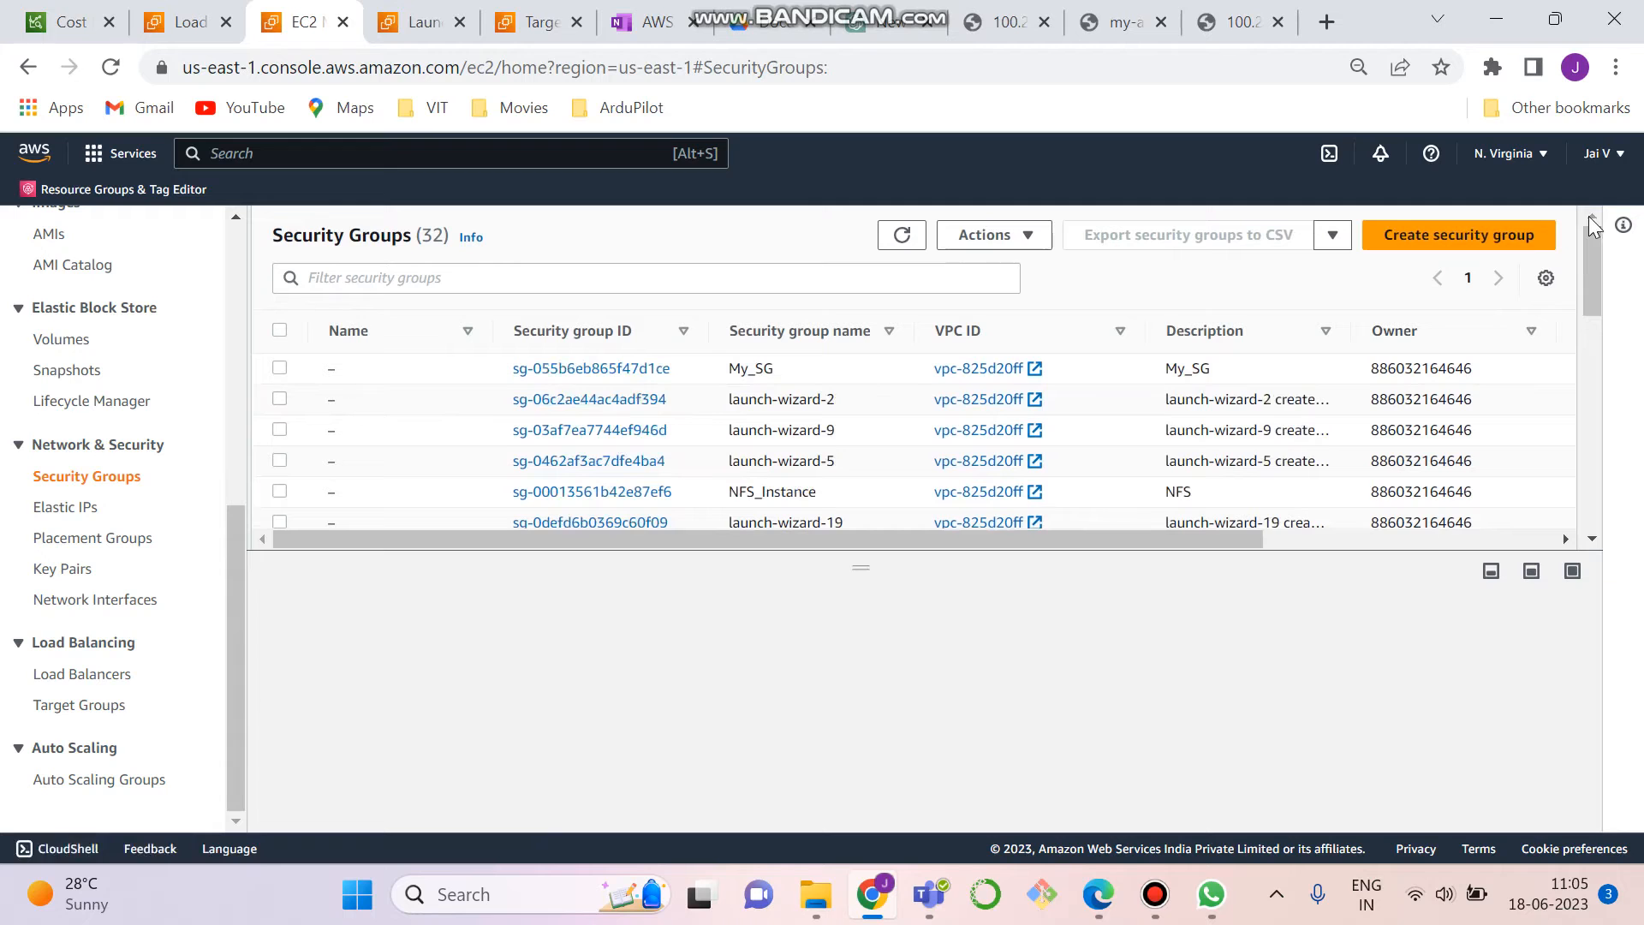
- Open the details of the My_SG security group and examine its inbound rules
{"action": "left_click", "coordinate": [280, 369]}
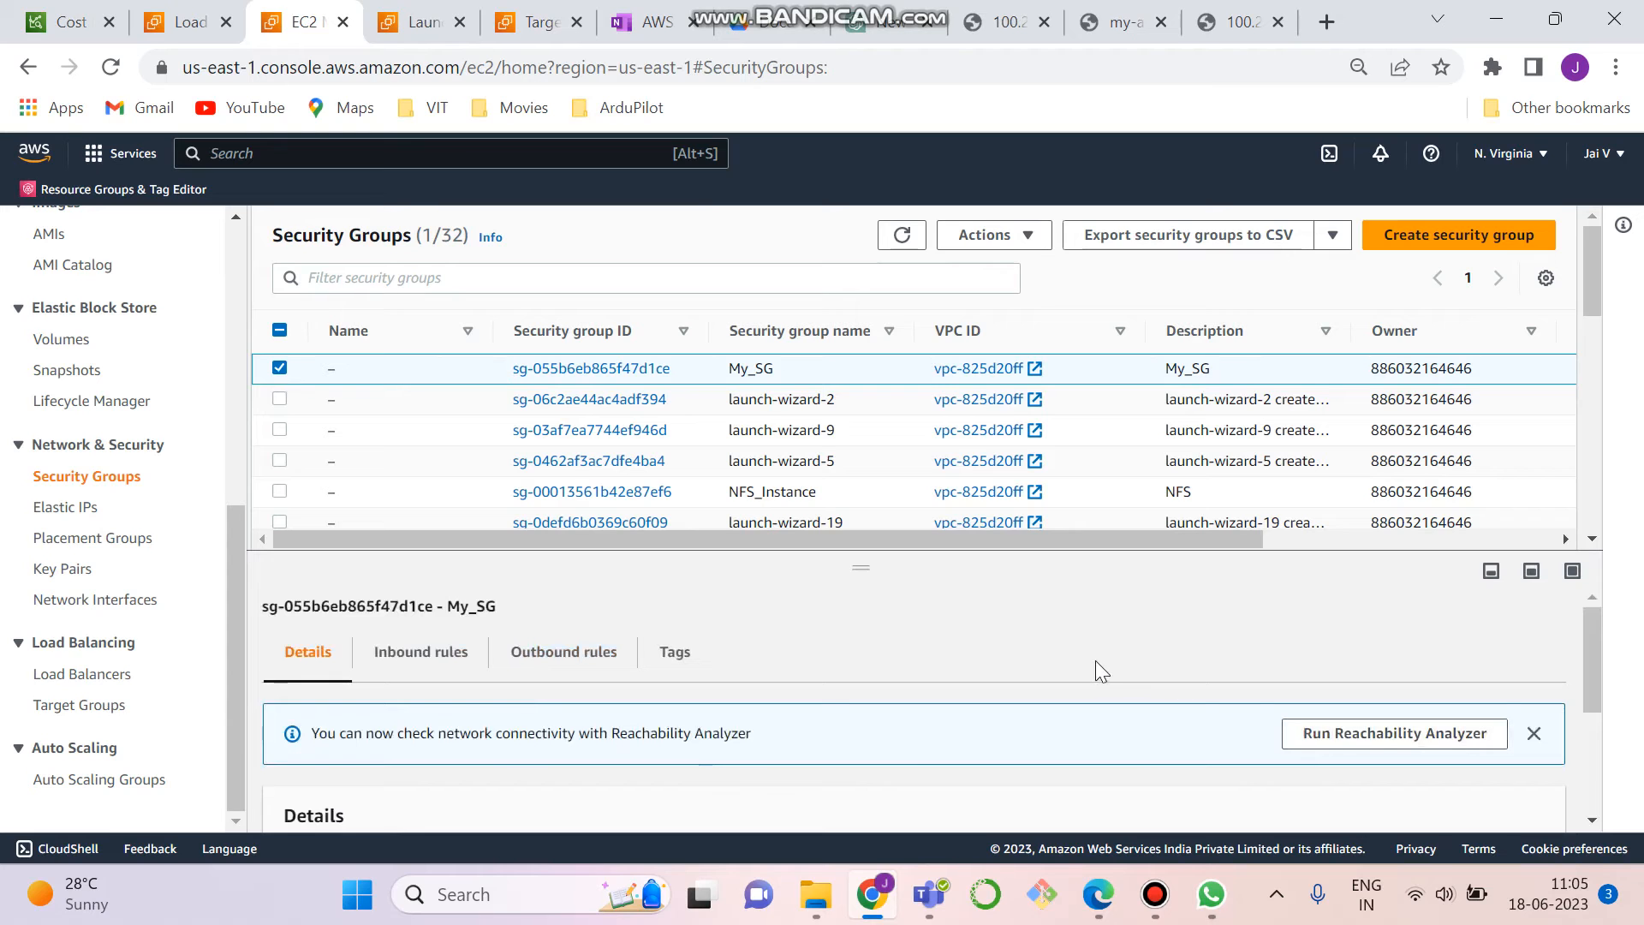
{"action": "left_click", "coordinate": [524, 377]}
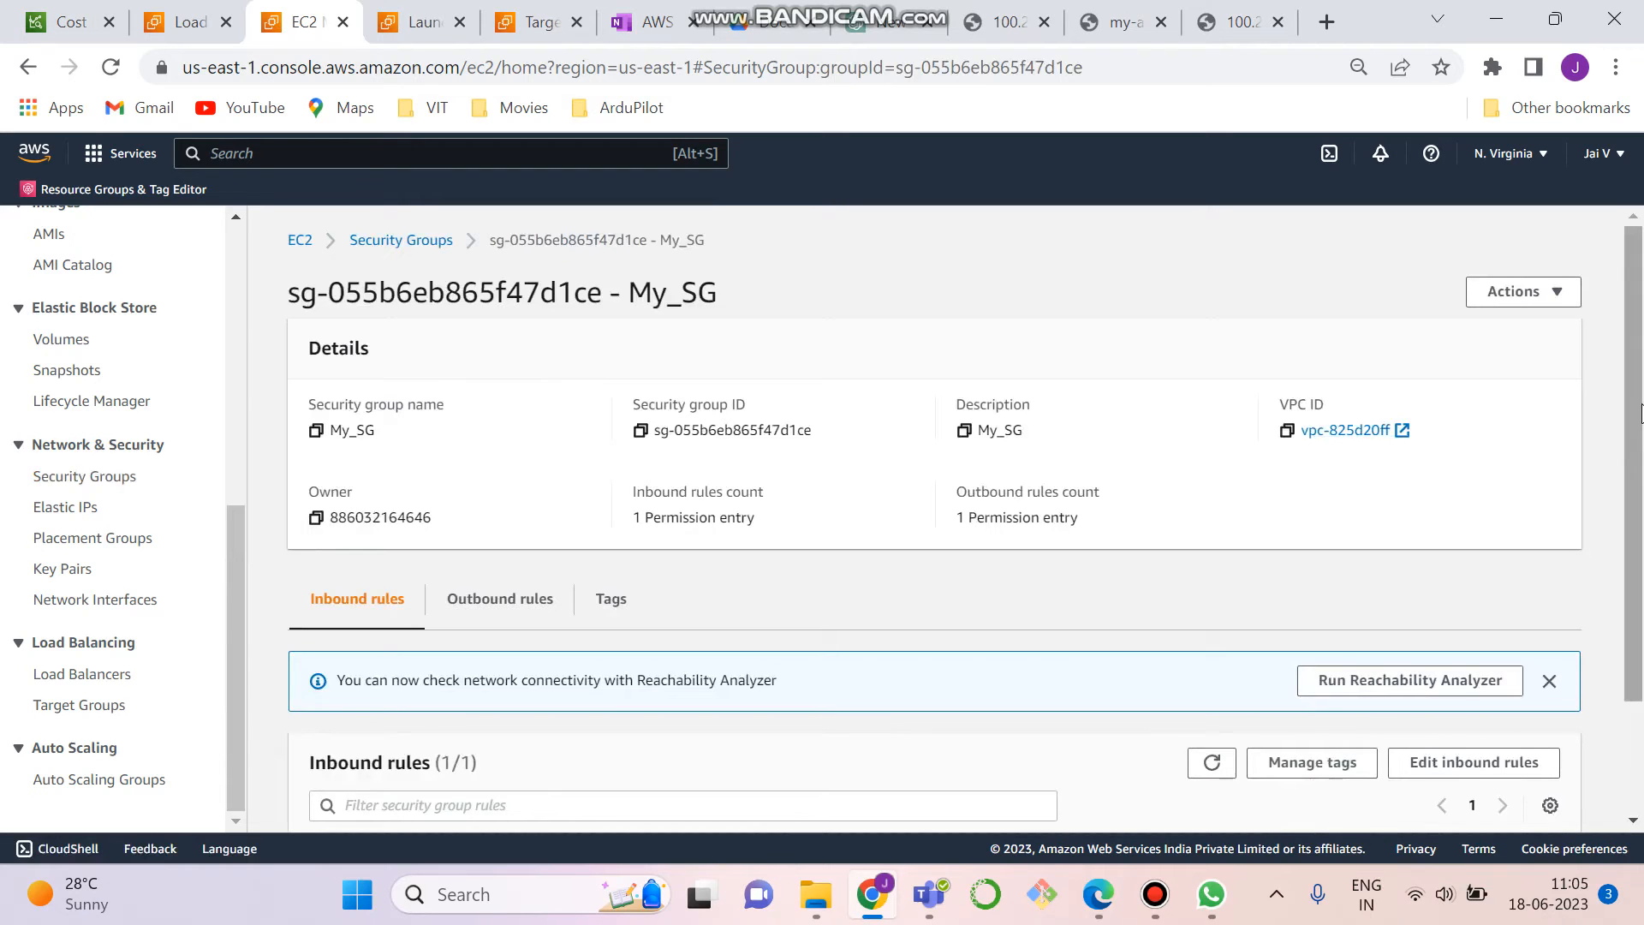
{"action": "left_click_drag", "start_coordinate": [1640, 414], "coordinate": [1640, 578]}
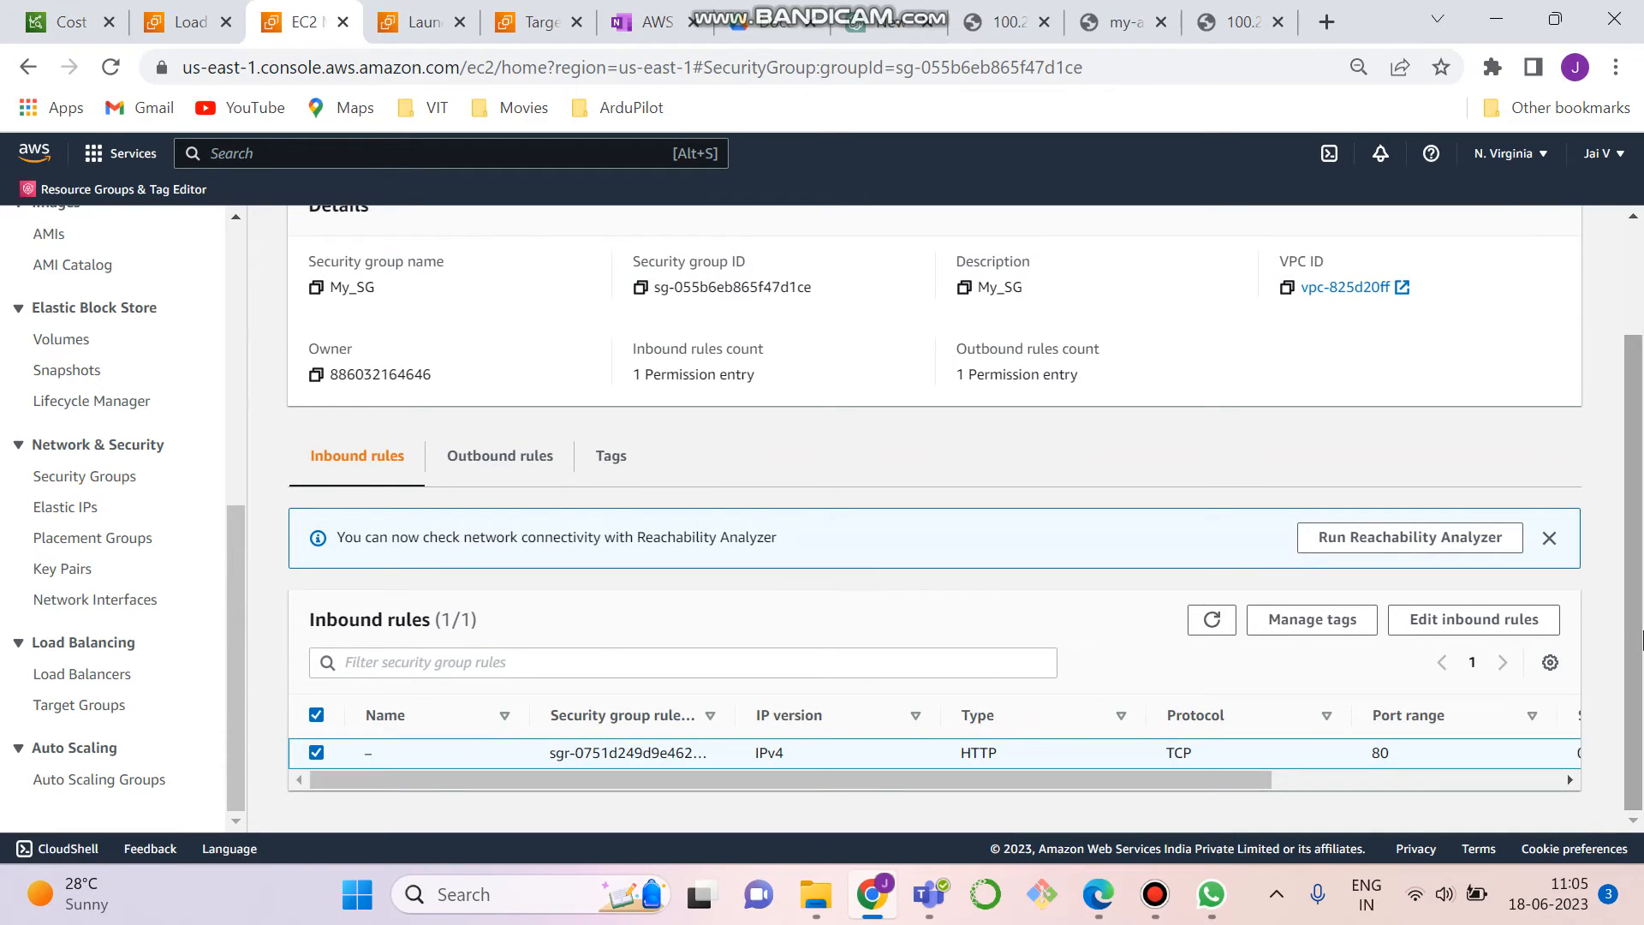
{"action": "left_click_drag", "start_coordinate": [803, 781], "coordinate": [906, 788]}
{"action": "left_click", "coordinate": [646, 752]}
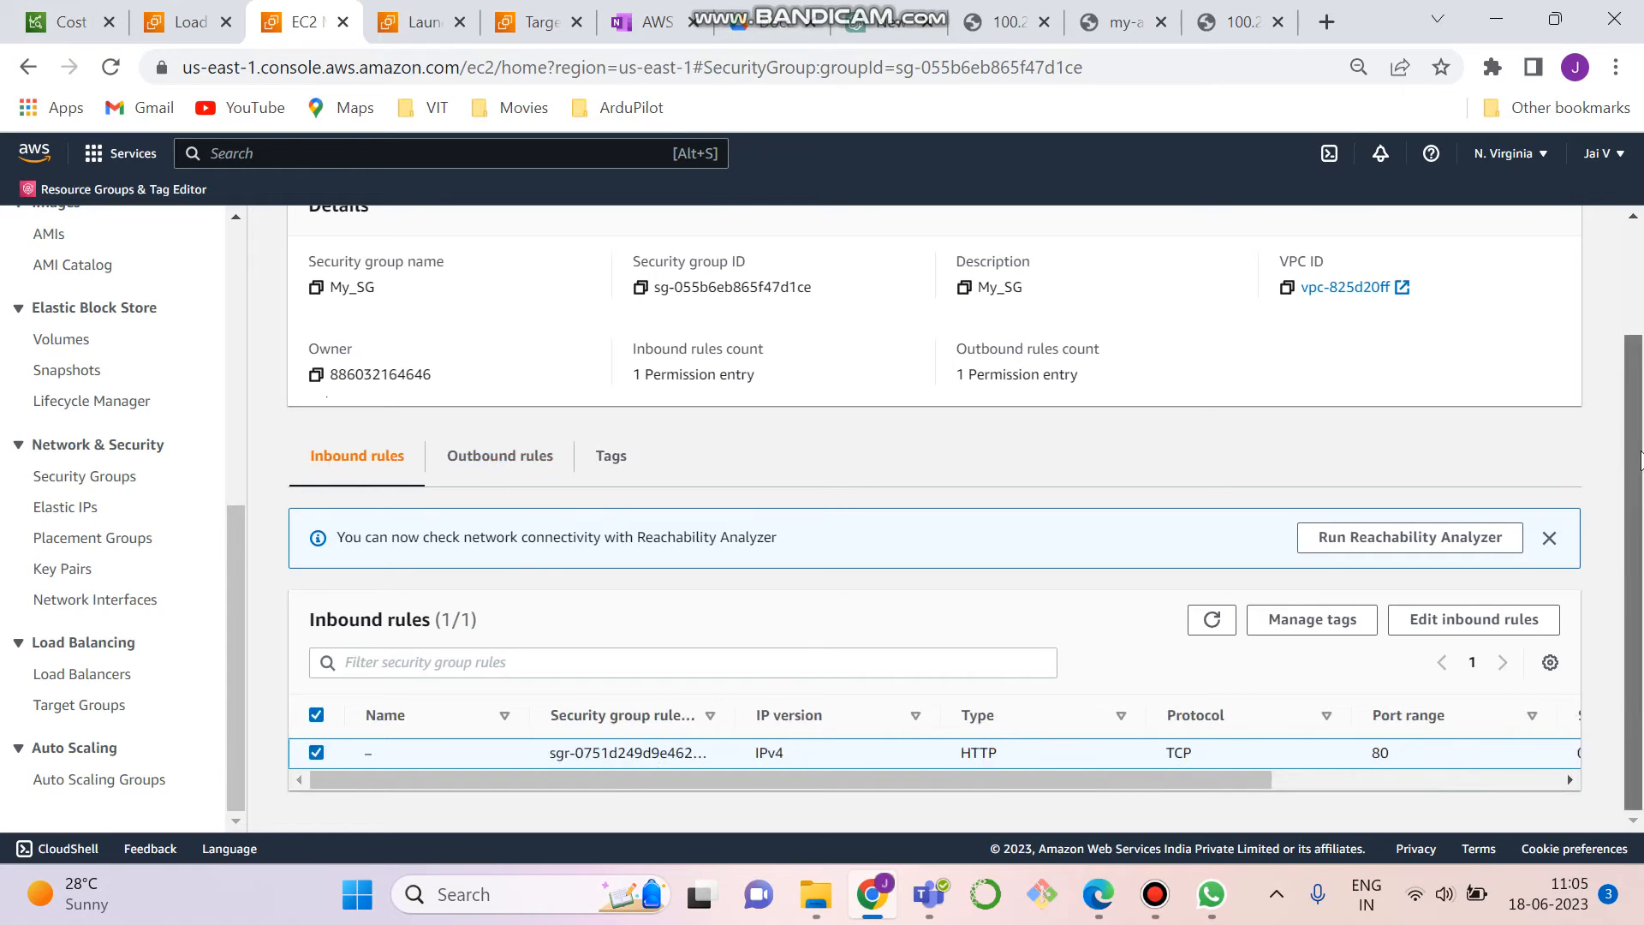
{"action": "left_click_drag", "start_coordinate": [1639, 463], "coordinate": [1638, 287]}
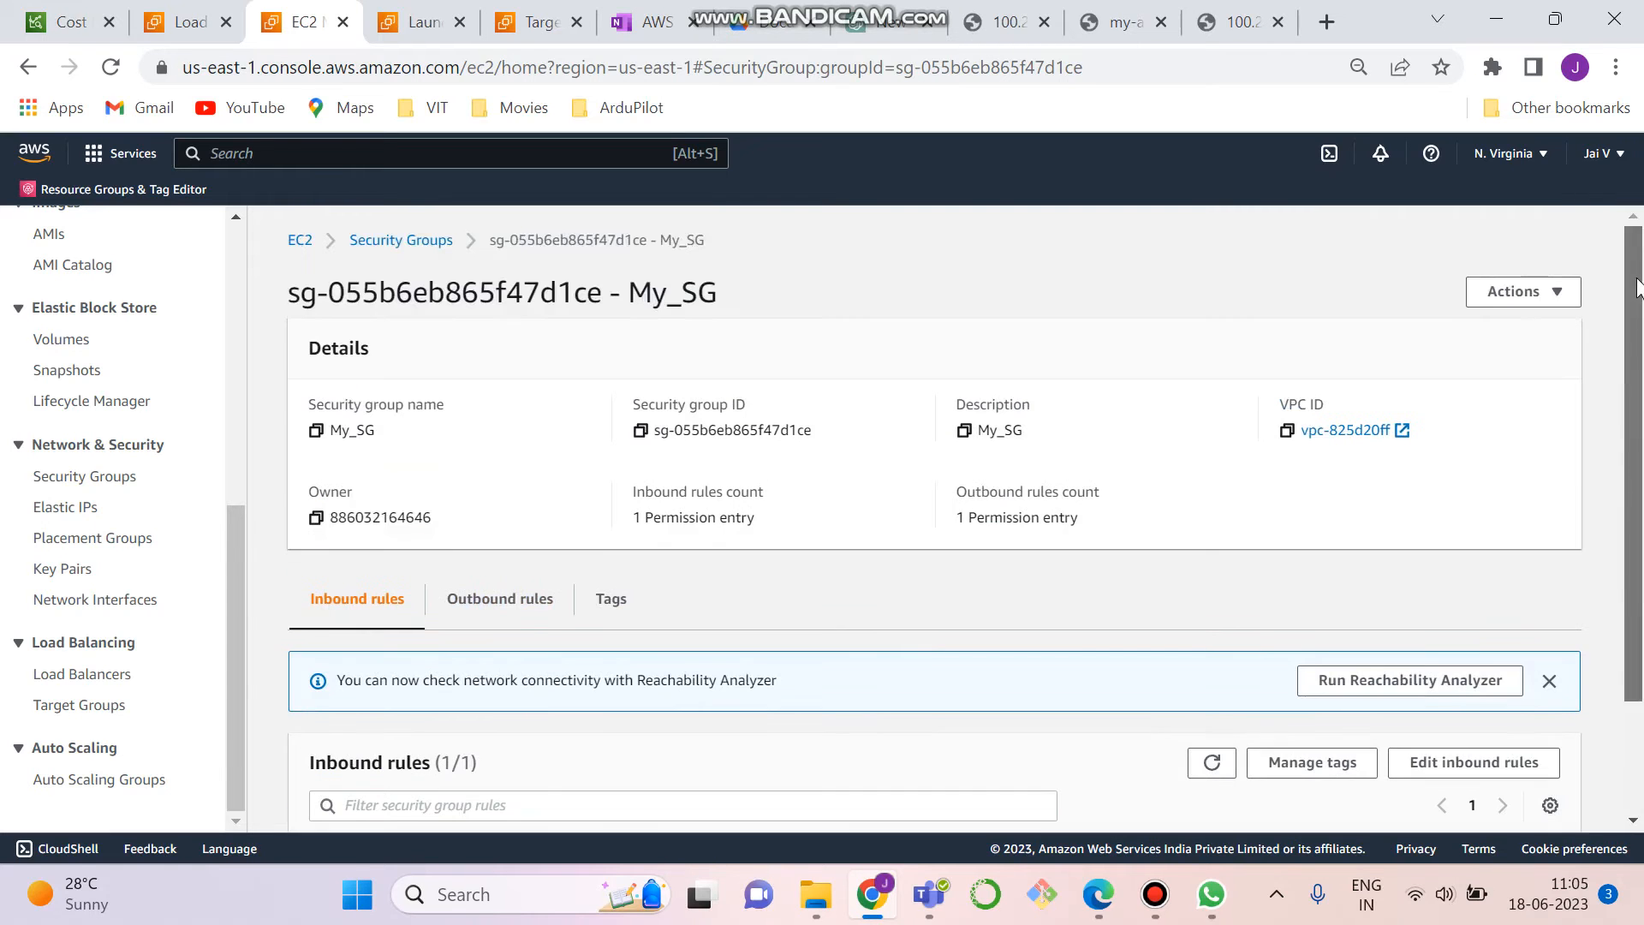
- Return to the security group list and select My_SG1 instead of My_SG
{"action": "left_click", "coordinate": [366, 241]}
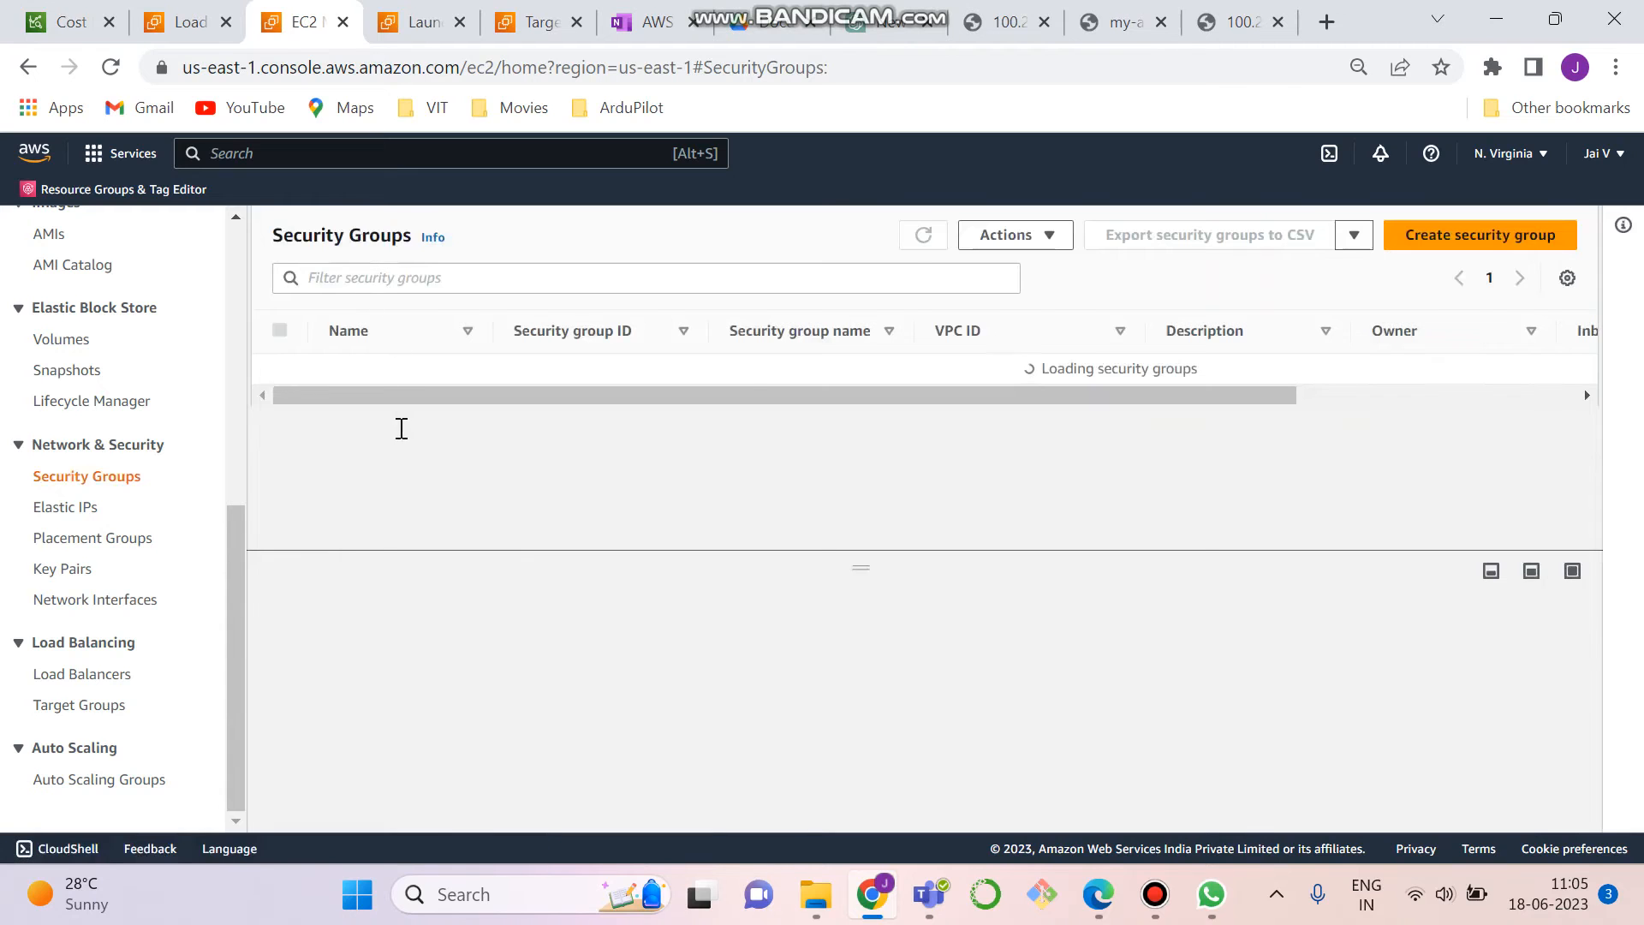
{"action": "left_click_drag", "start_coordinate": [1594, 289], "coordinate": [1585, 347]}
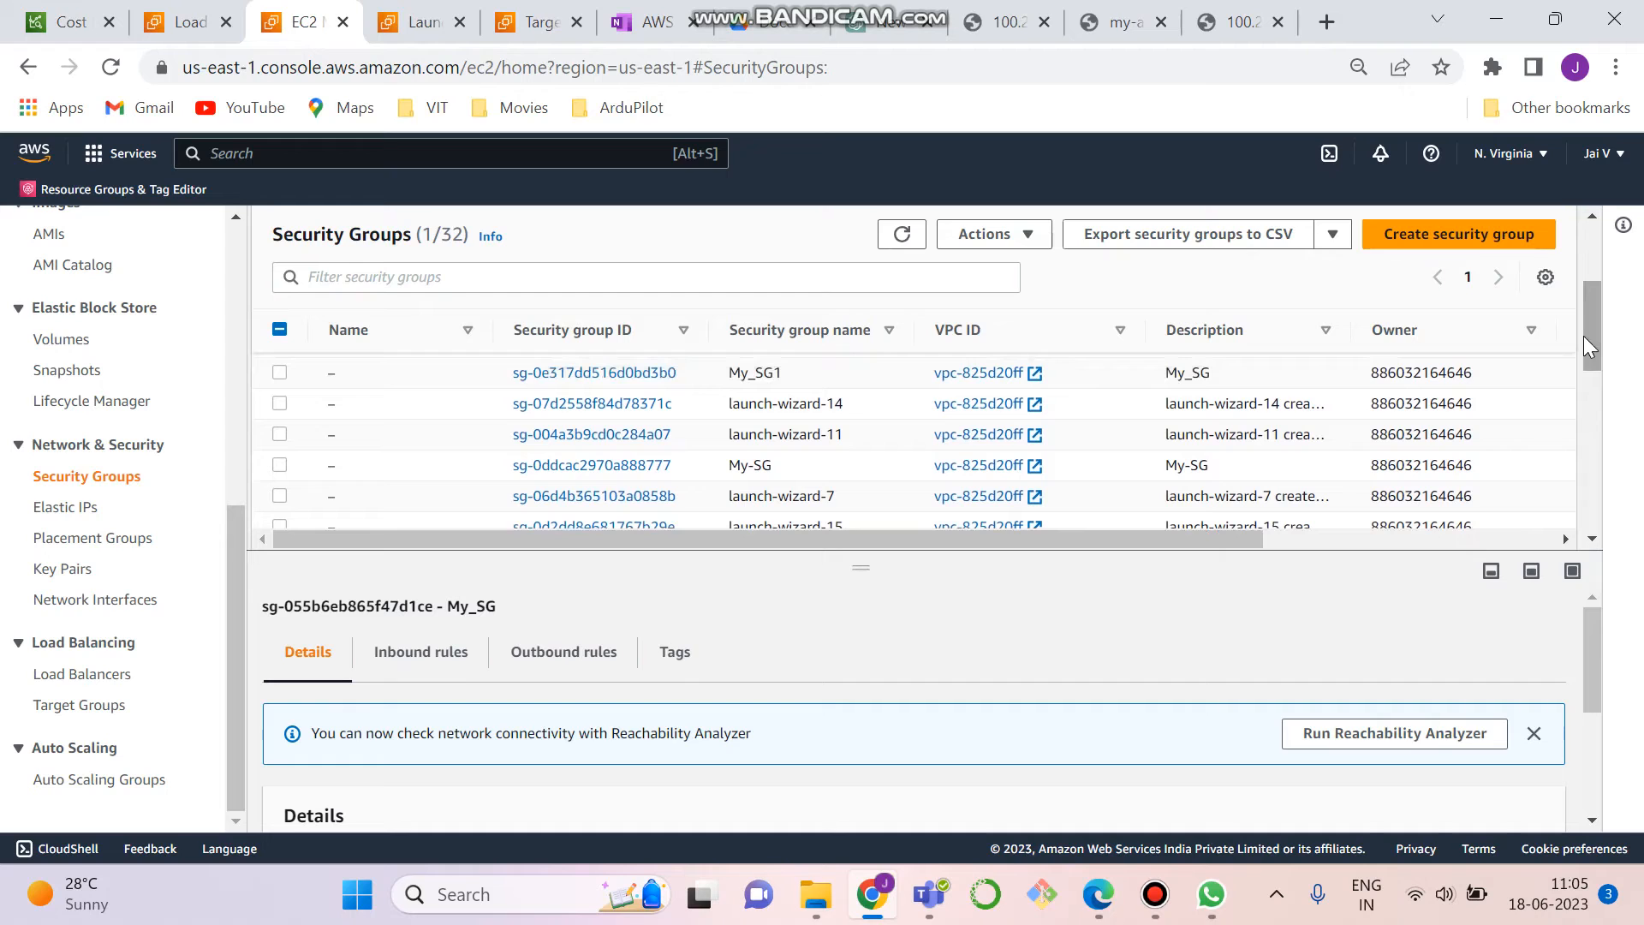
{"action": "left_click", "coordinate": [275, 377]}
{"action": "left_click_drag", "start_coordinate": [1594, 295], "coordinate": [1594, 255]}
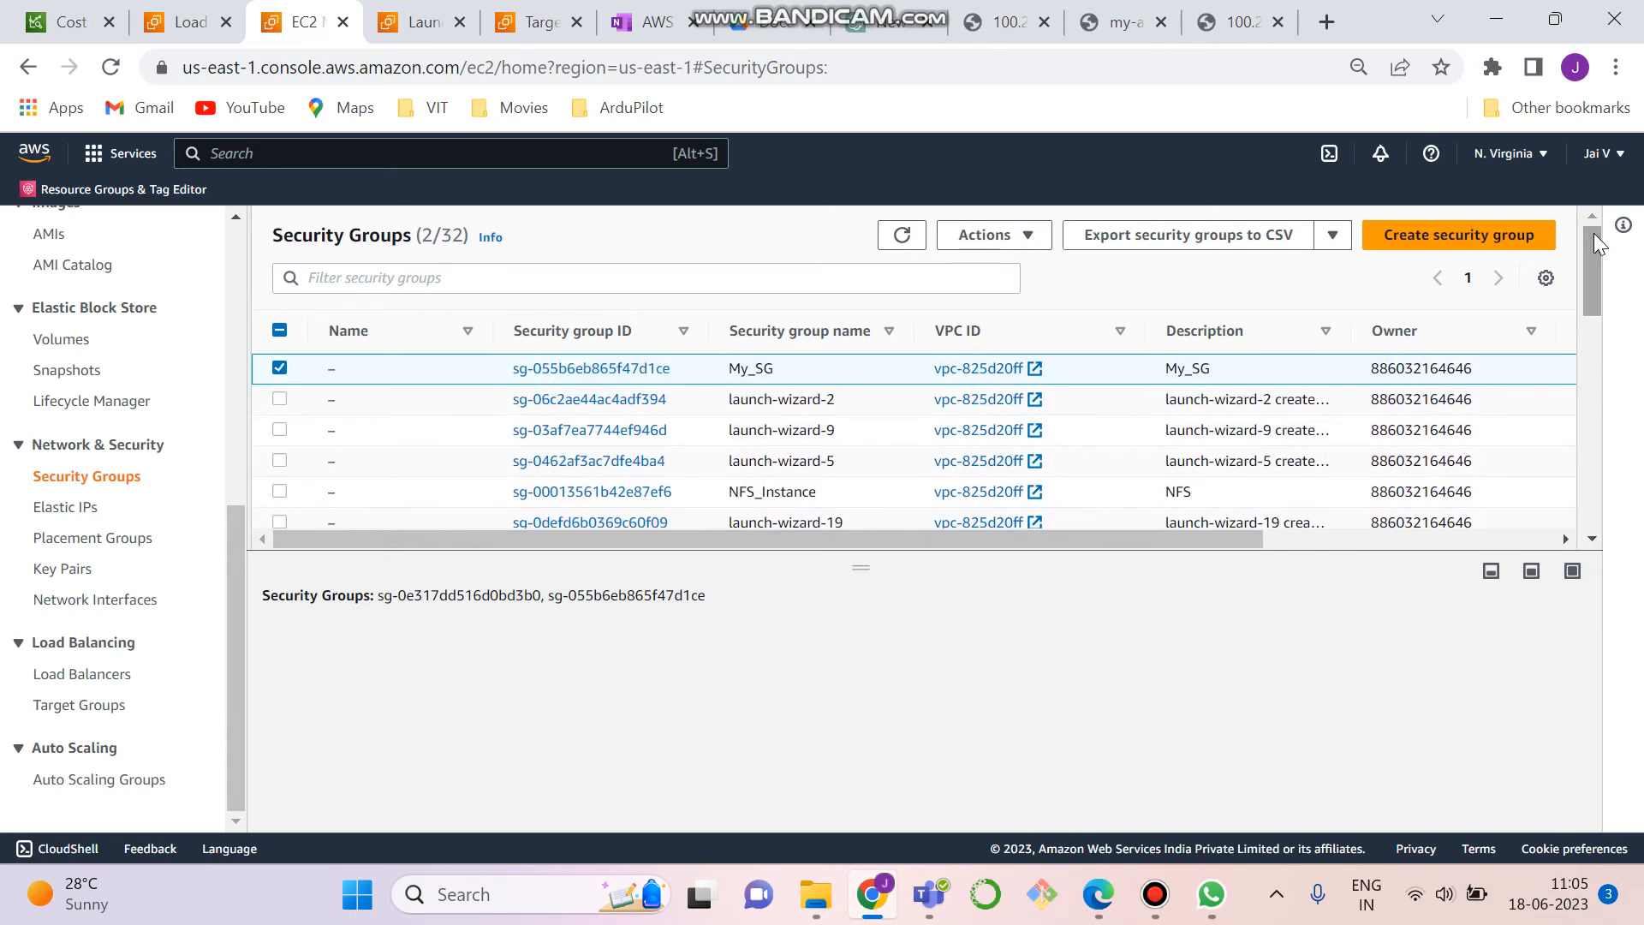
{"action": "left_click", "coordinate": [280, 369]}
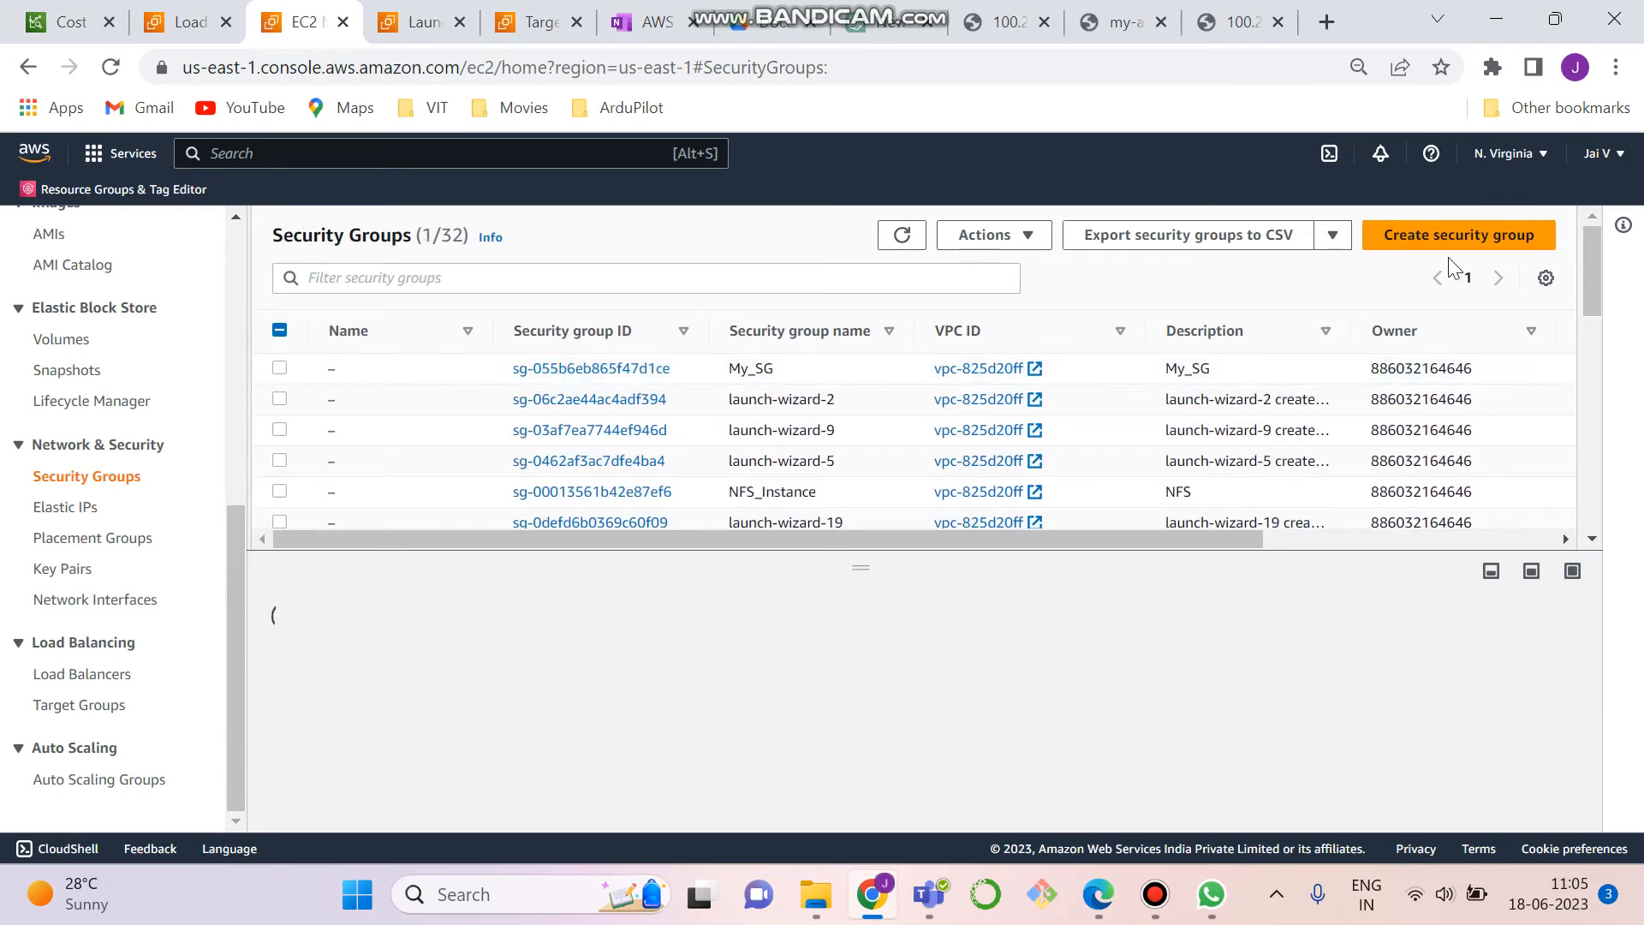
- Open the details of the My_SG1 security group and examine its inbound rules
{"action": "left_click_drag", "start_coordinate": [1594, 287], "coordinate": [1595, 334]}
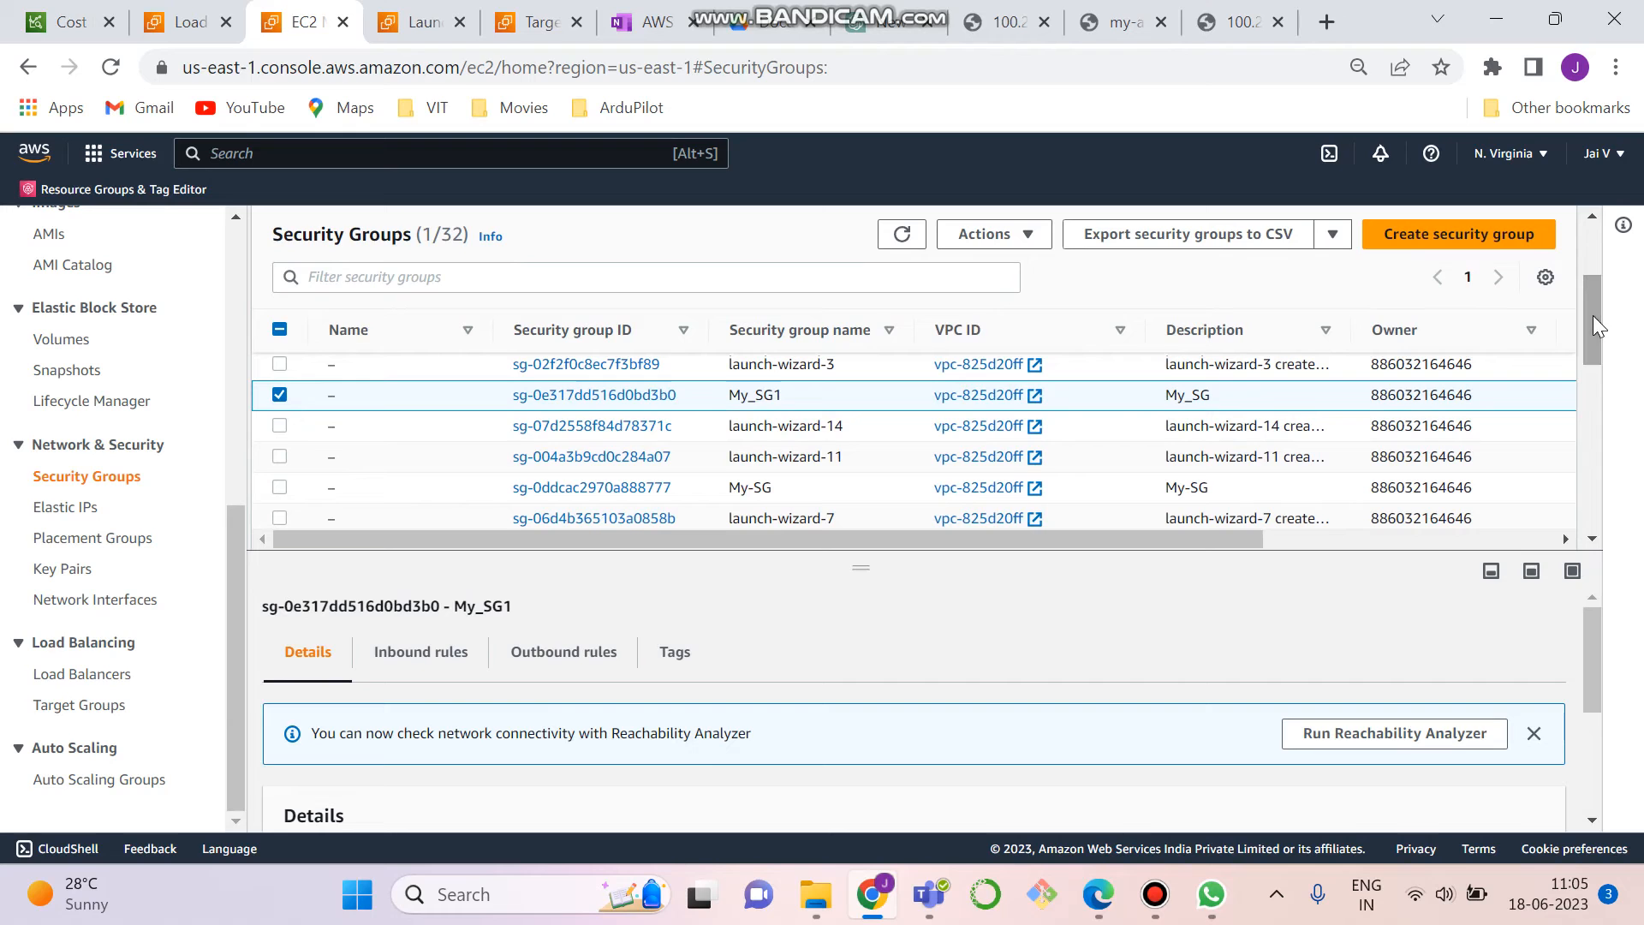
{"action": "left_click", "coordinate": [632, 395]}
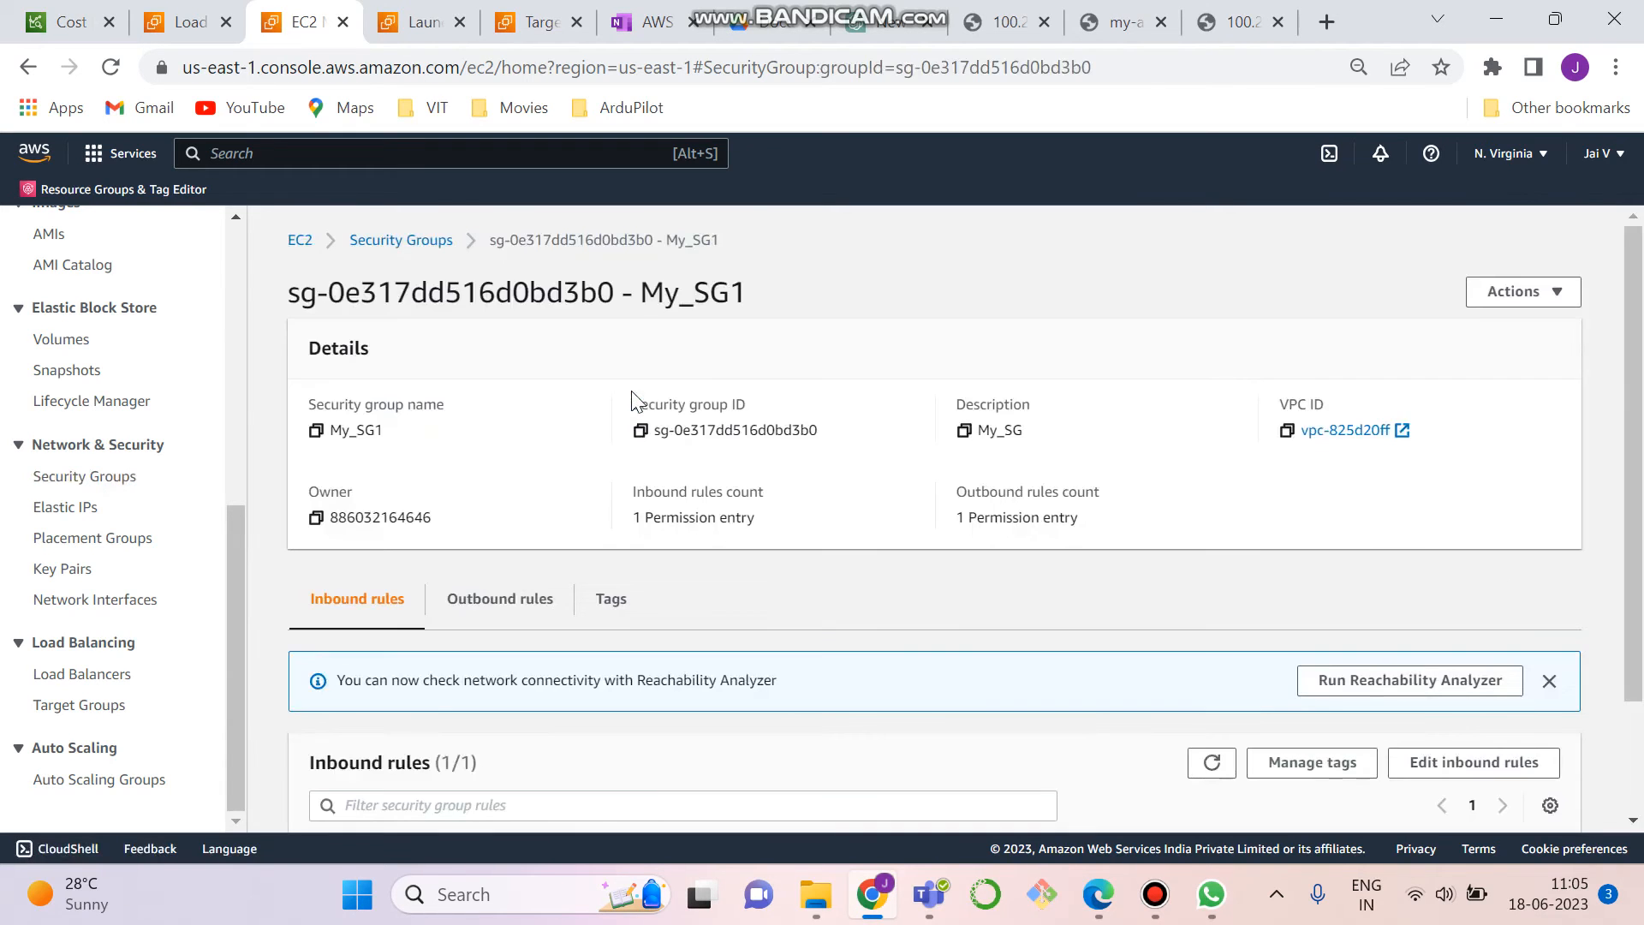
{"action": "left_click_drag", "start_coordinate": [1642, 400], "coordinate": [1642, 521]}
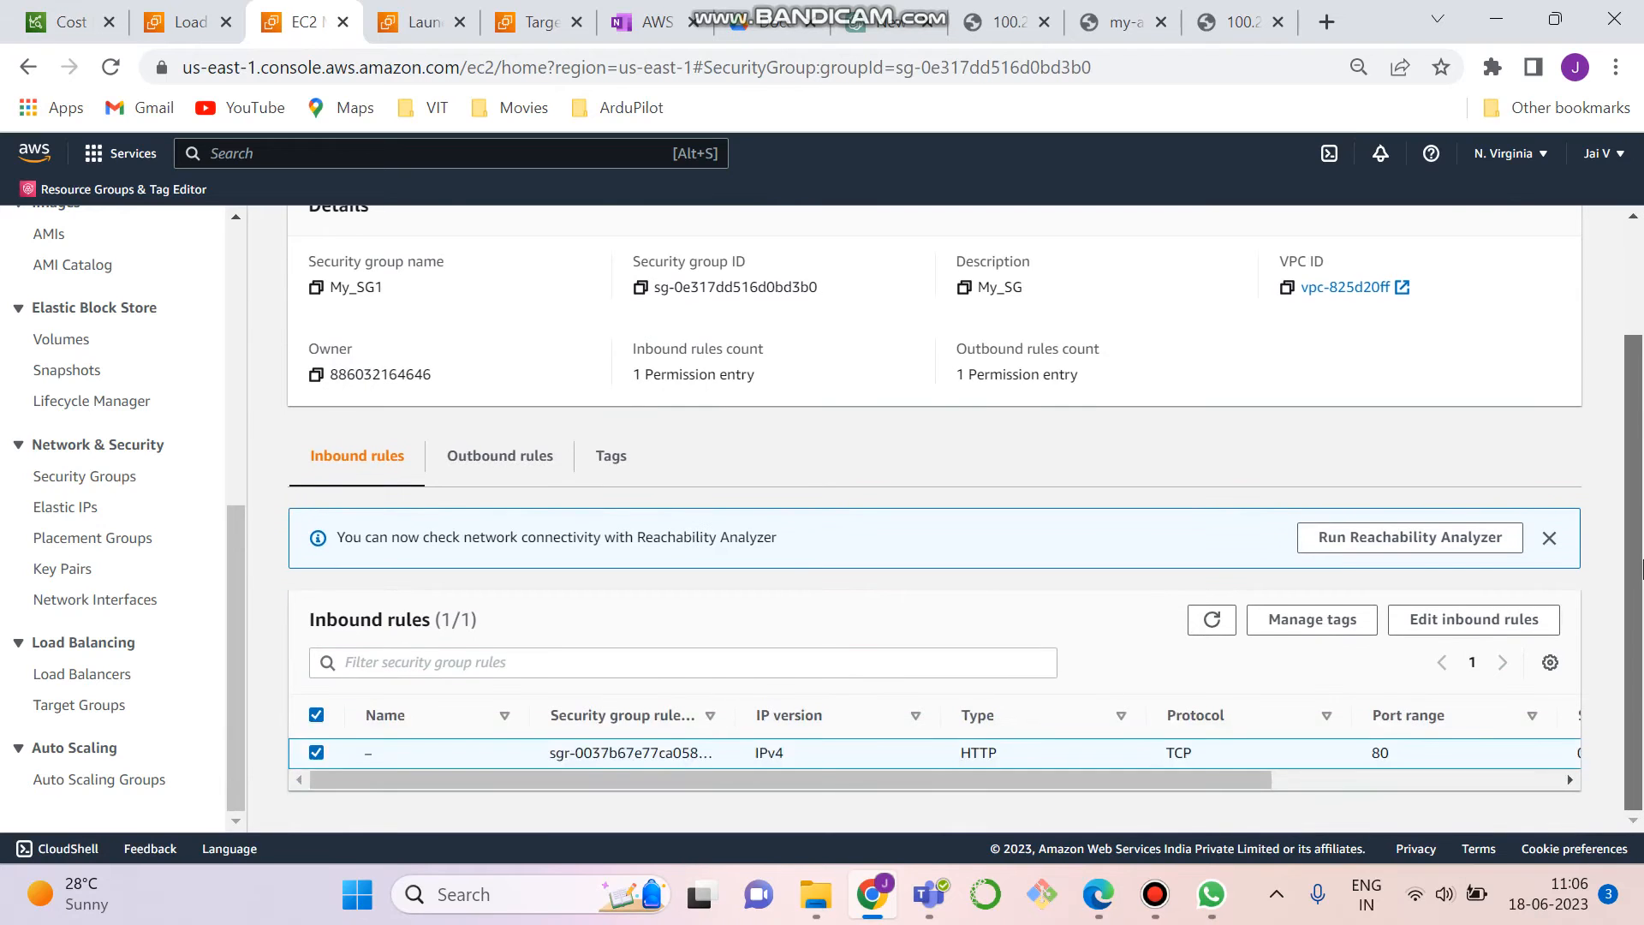
{"action": "left_click_drag", "start_coordinate": [891, 784], "coordinate": [856, 781]}
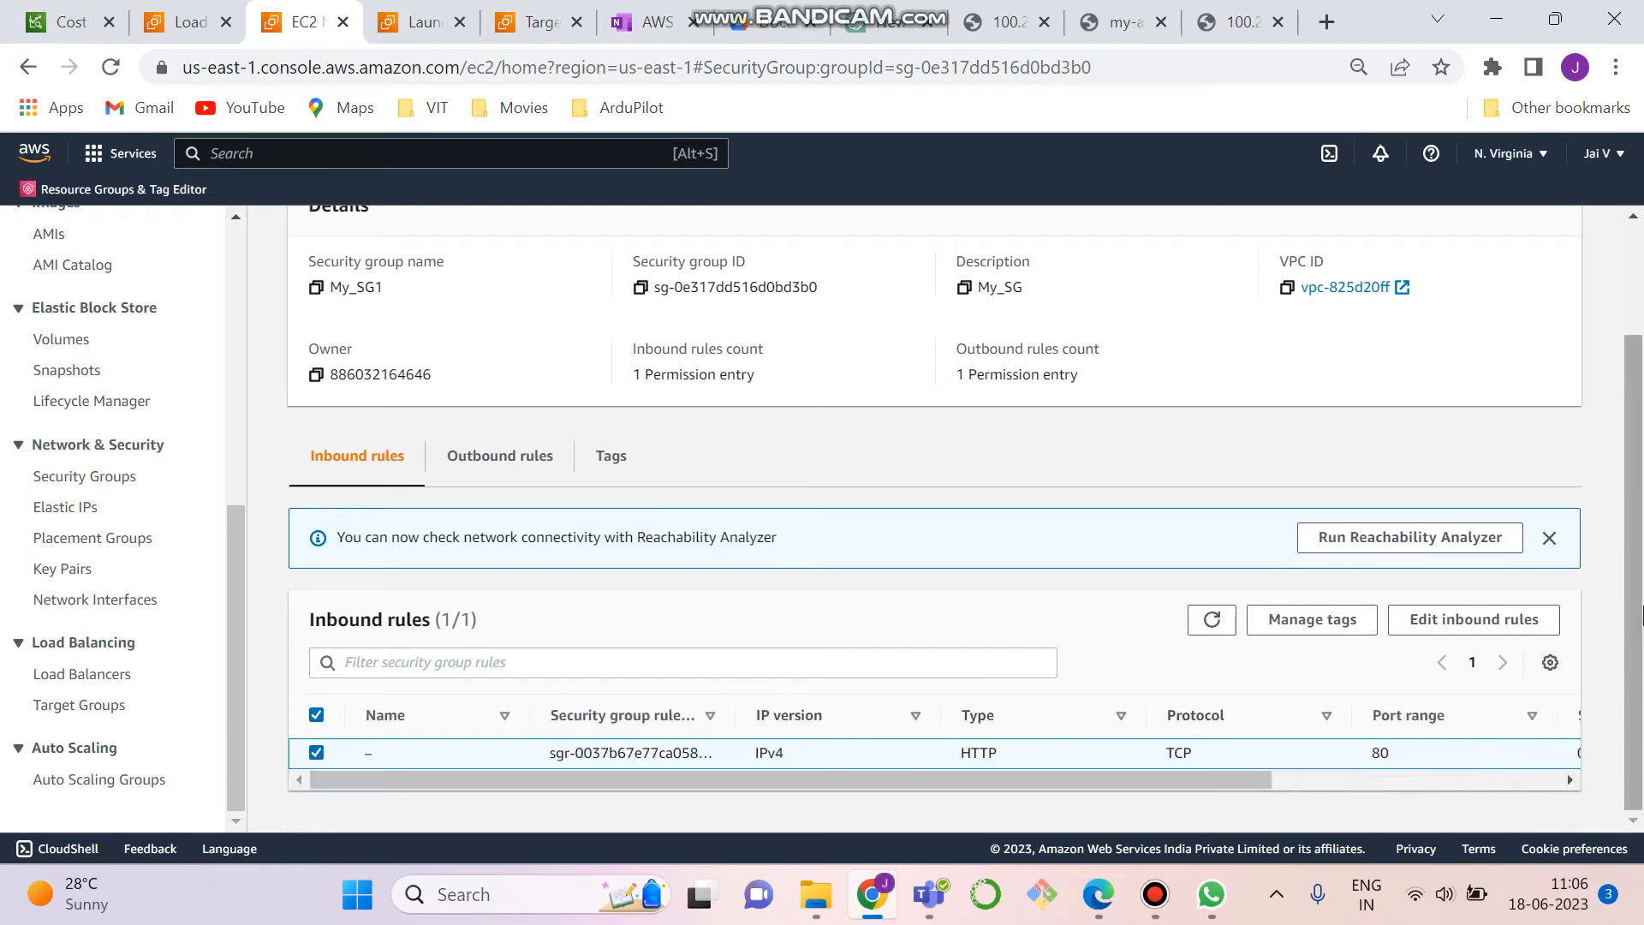
- Return to the load balancer creation form, refresh its security group choices and add My_SG1 alongside the default group
{"action": "scroll", "coordinate": [1643, 610], "scroll_direction": "up", "scroll_amount": 2}
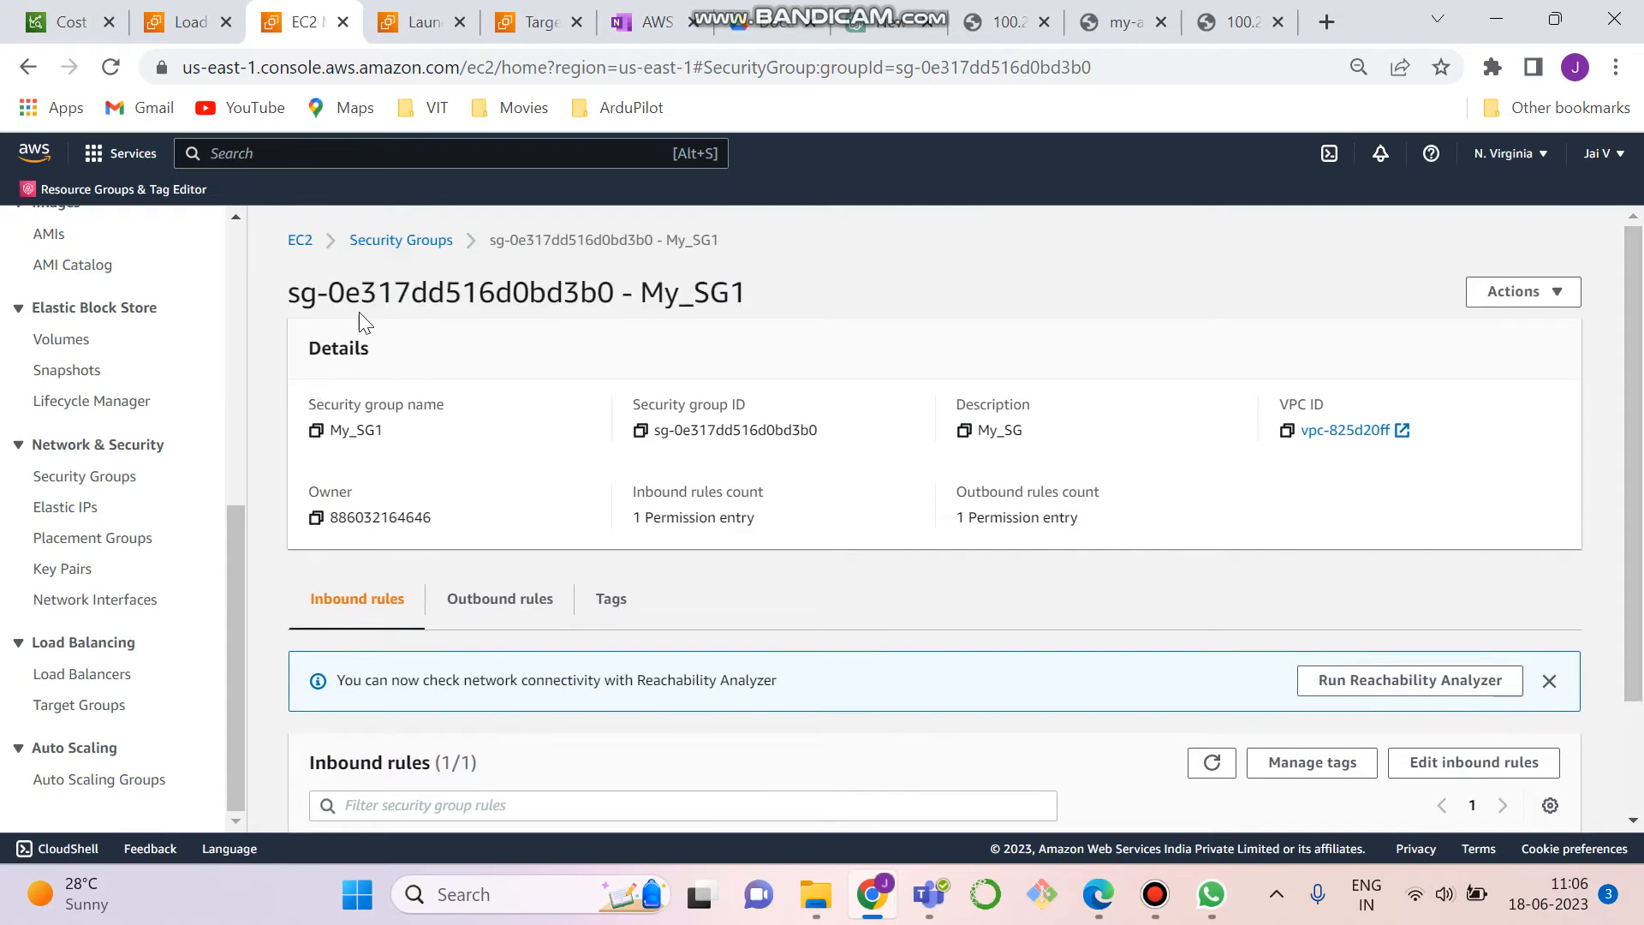
{"action": "left_click", "coordinate": [378, 242]}
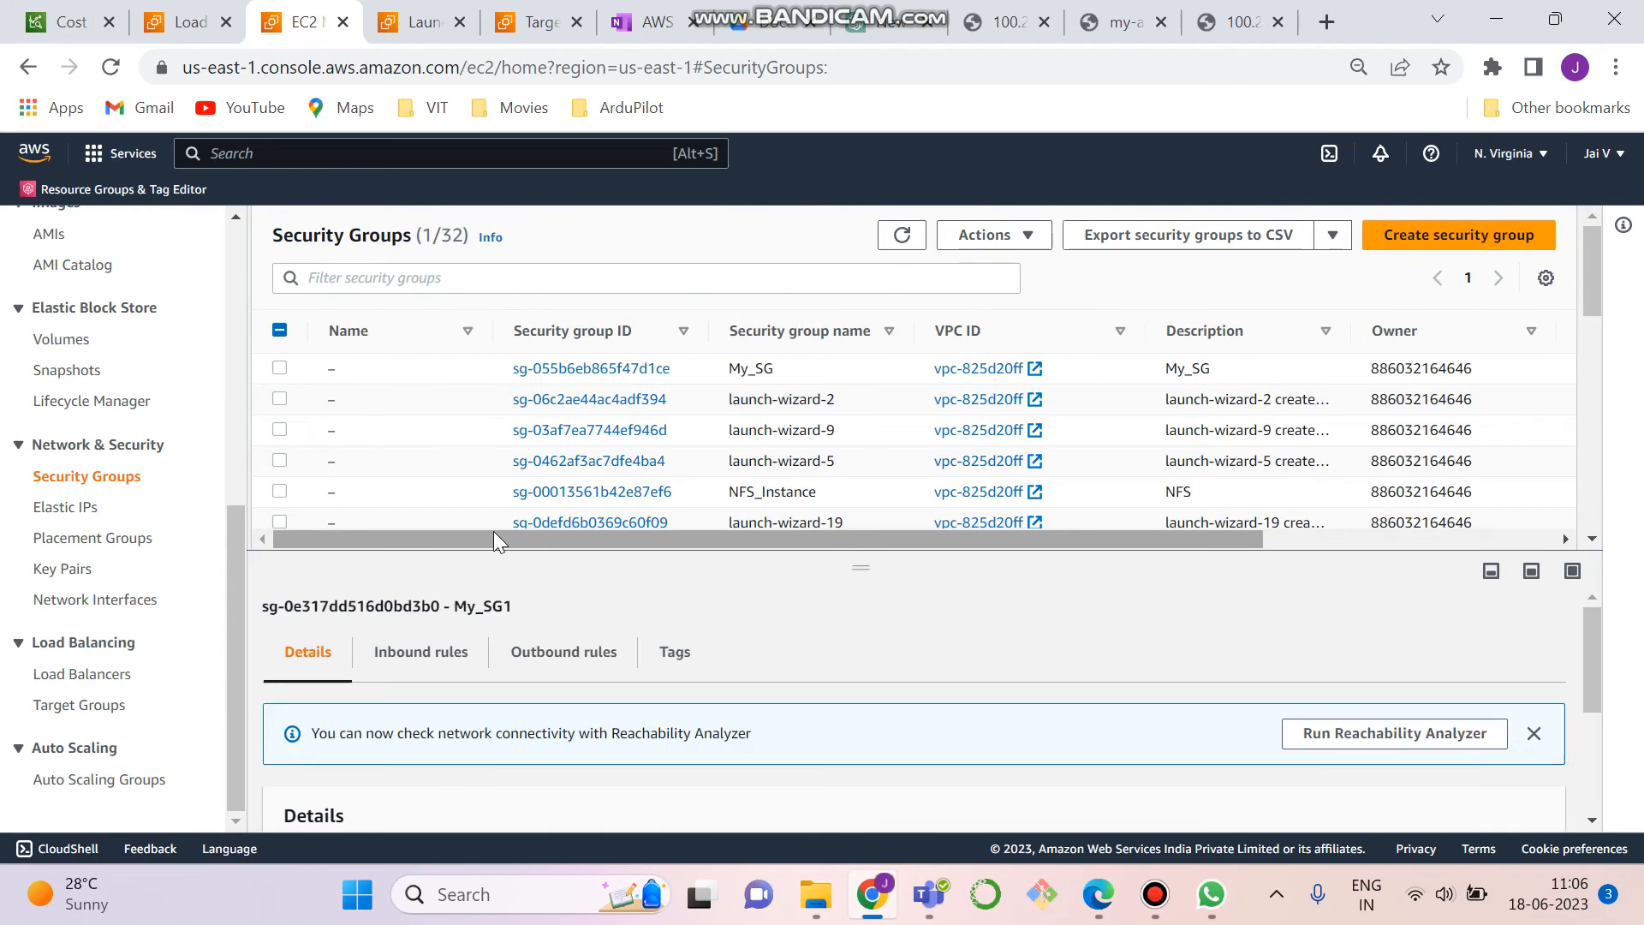
{"action": "left_click", "coordinate": [169, 14]}
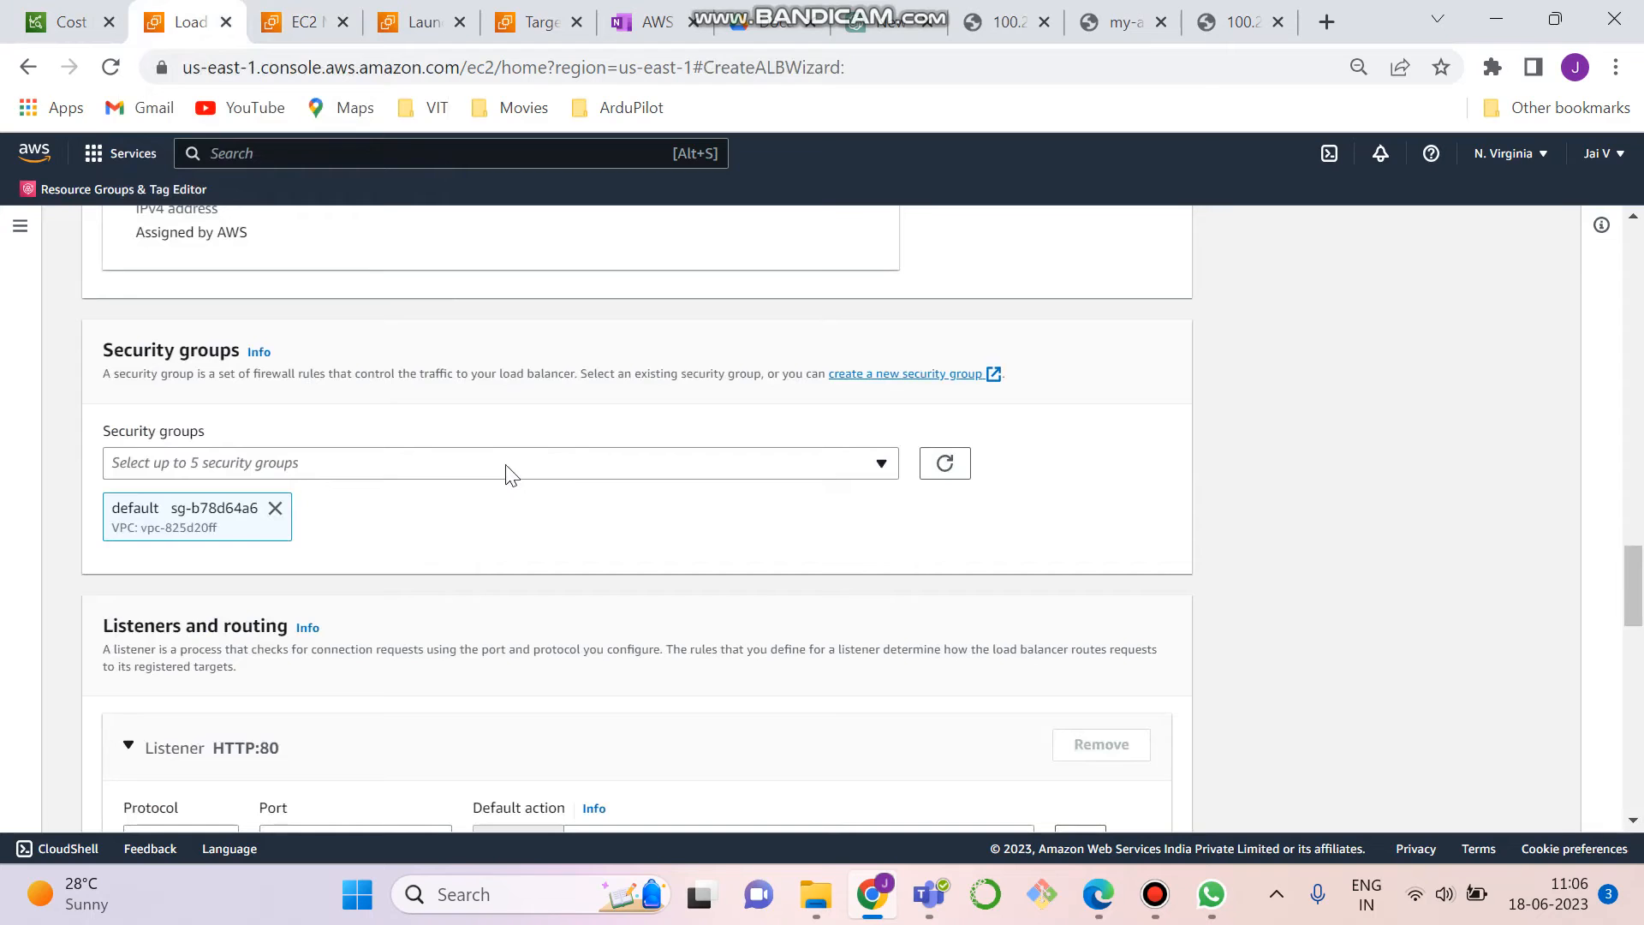
{"action": "left_click", "coordinate": [558, 473]}
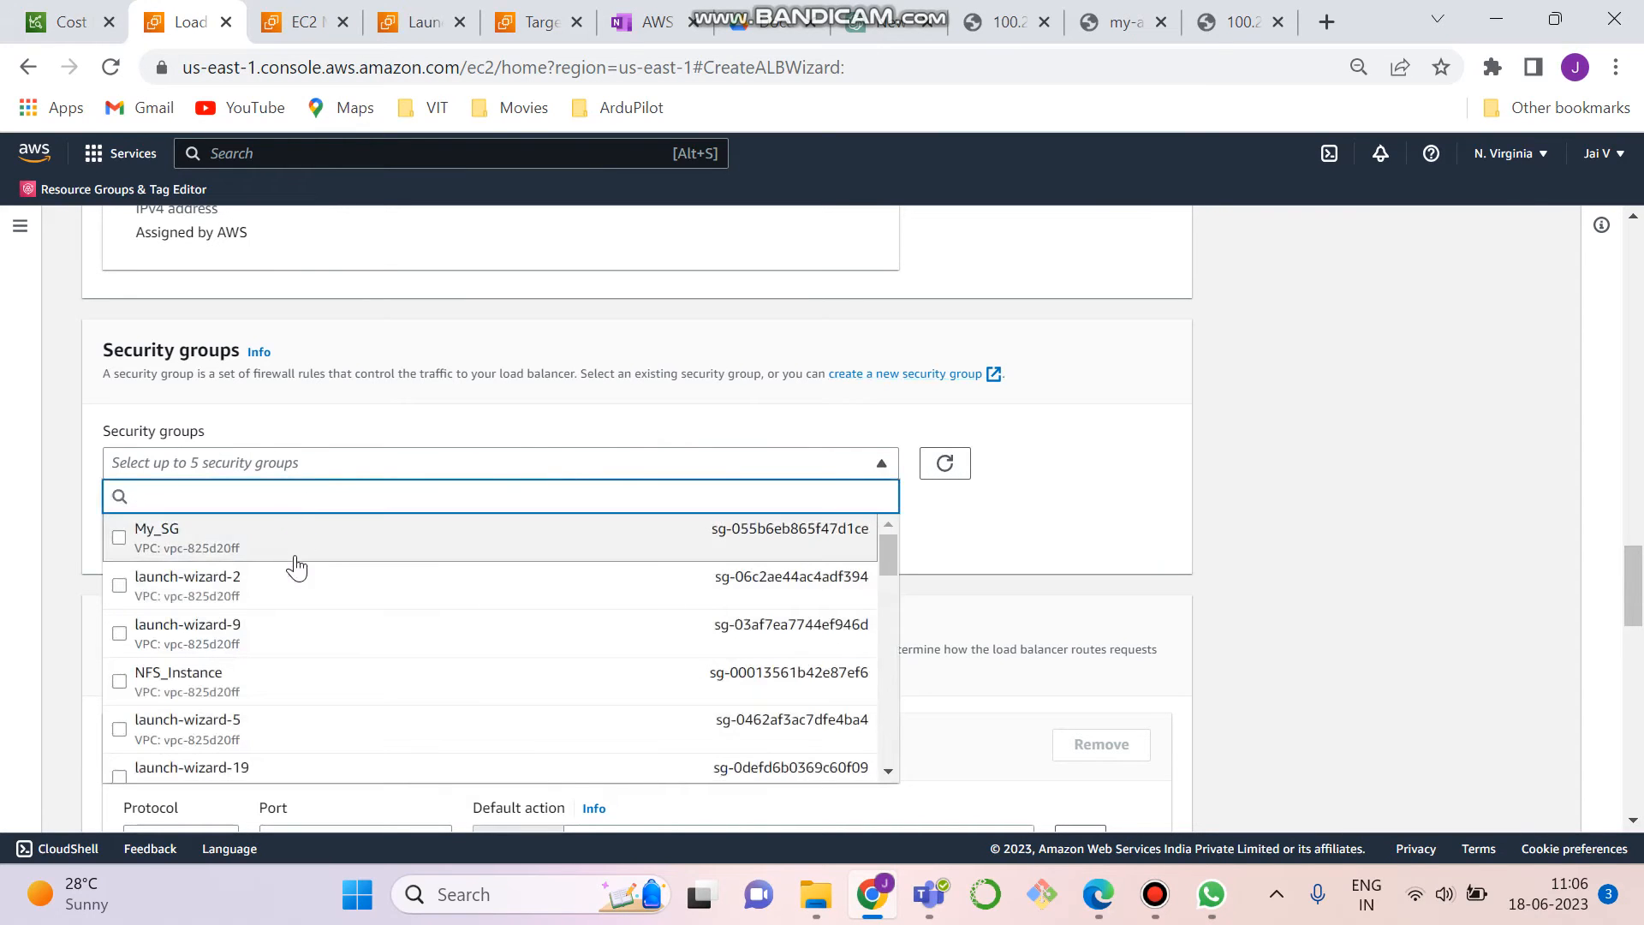
{"action": "left_click", "coordinate": [953, 476]}
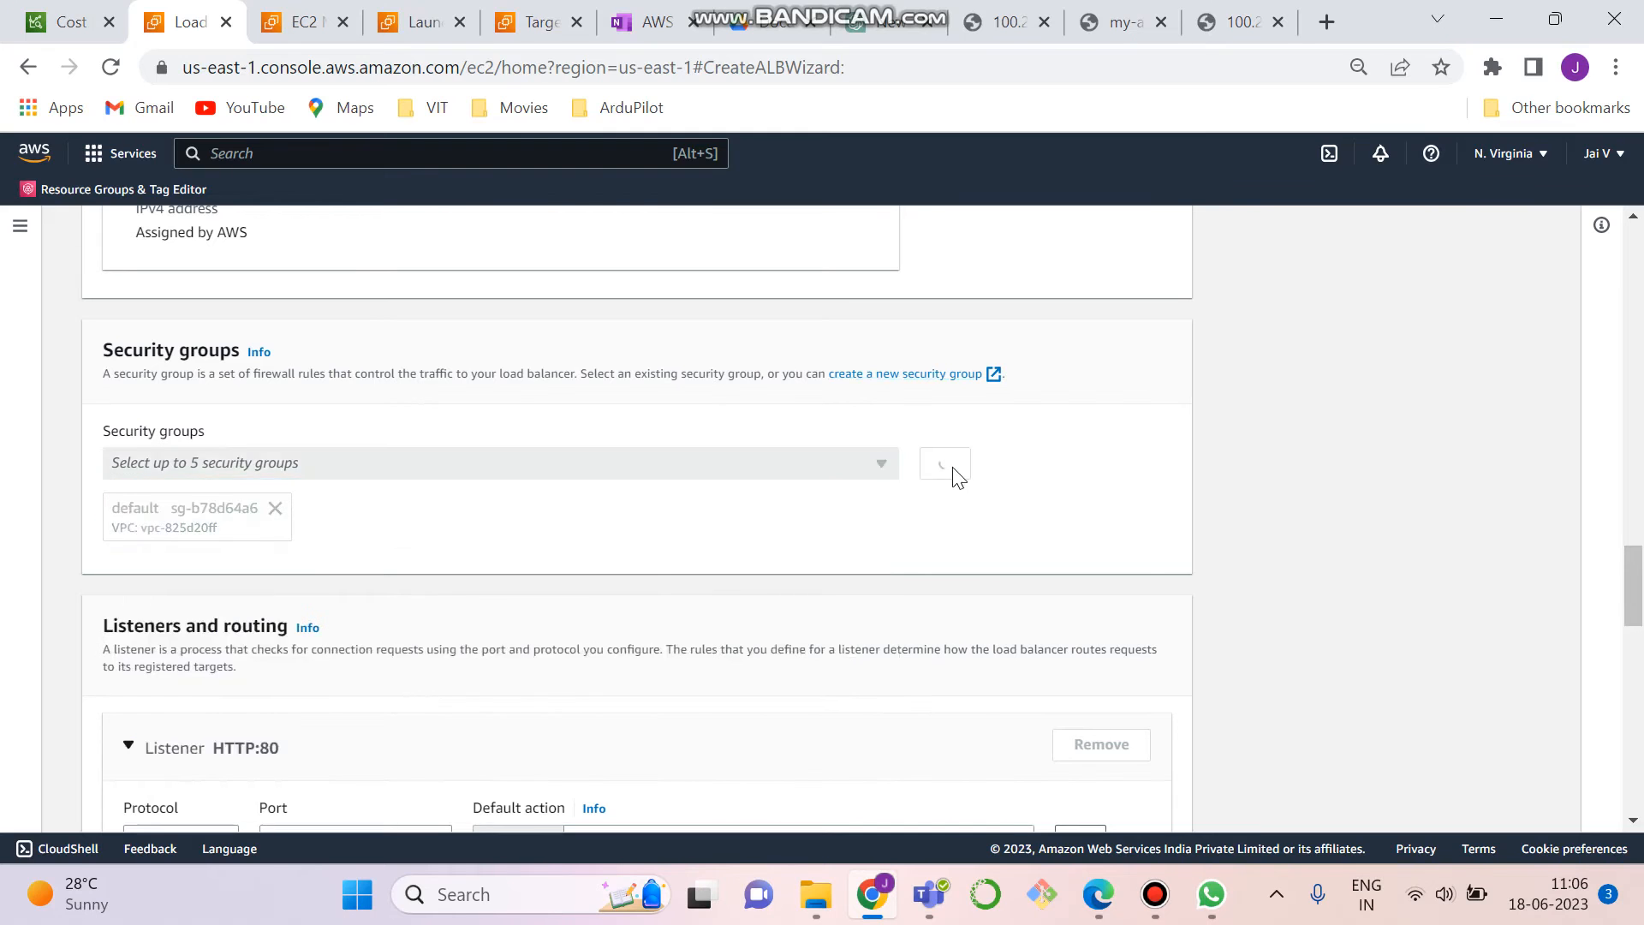
{"action": "left_click", "coordinate": [868, 469]}
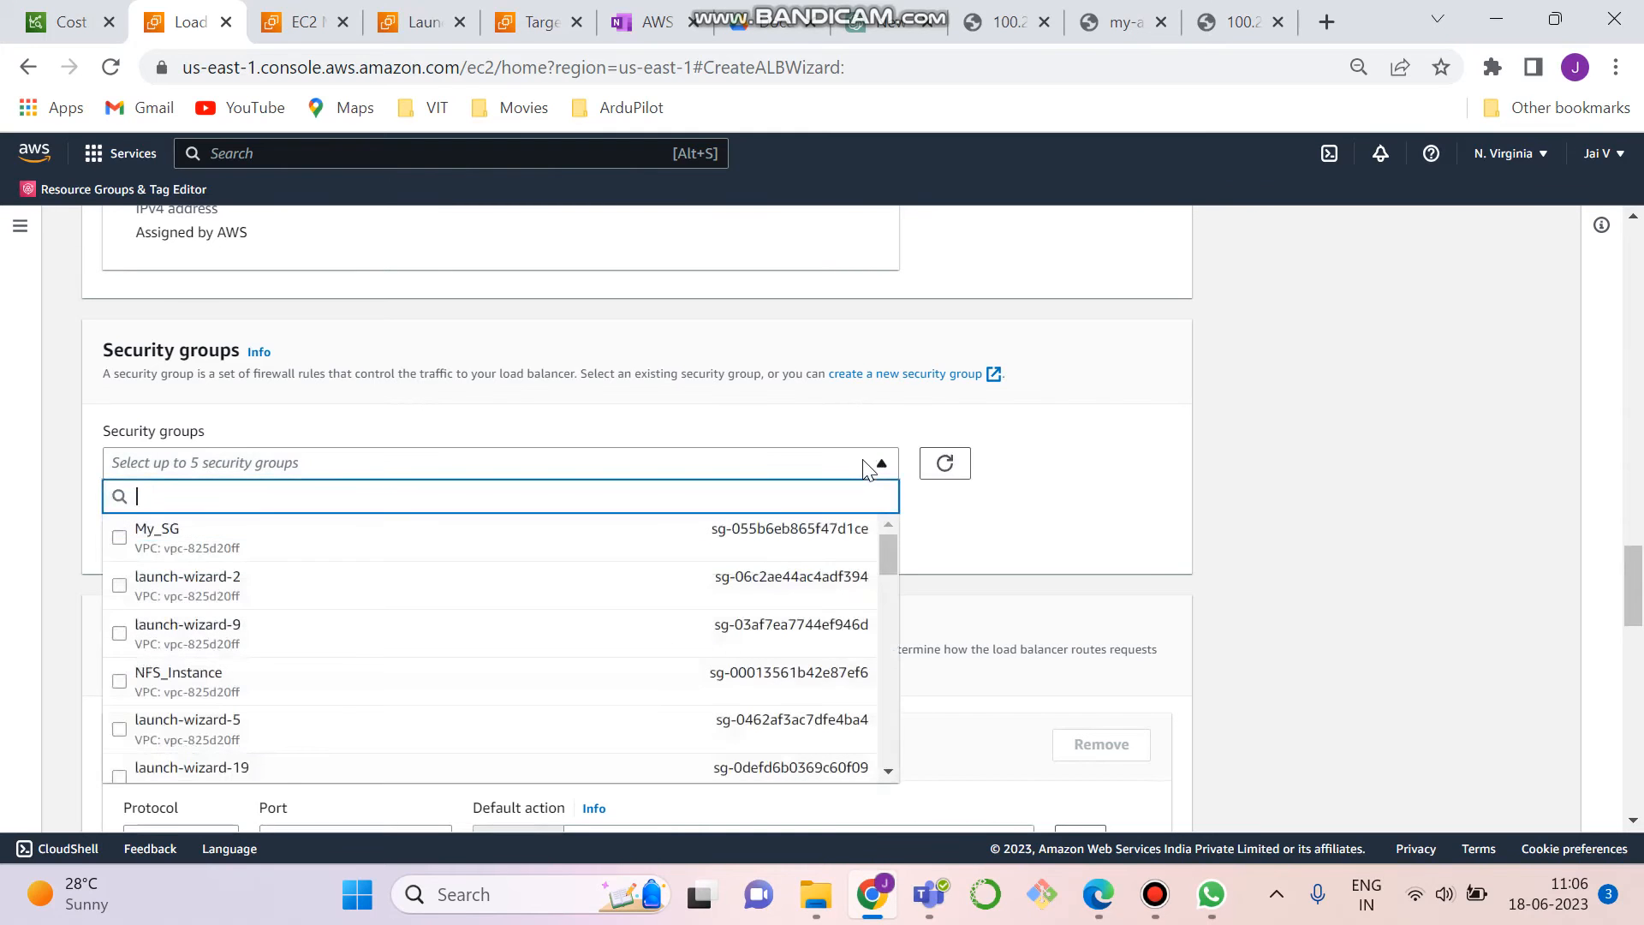
{"action": "left_click_drag", "start_coordinate": [886, 549], "coordinate": [880, 590]}
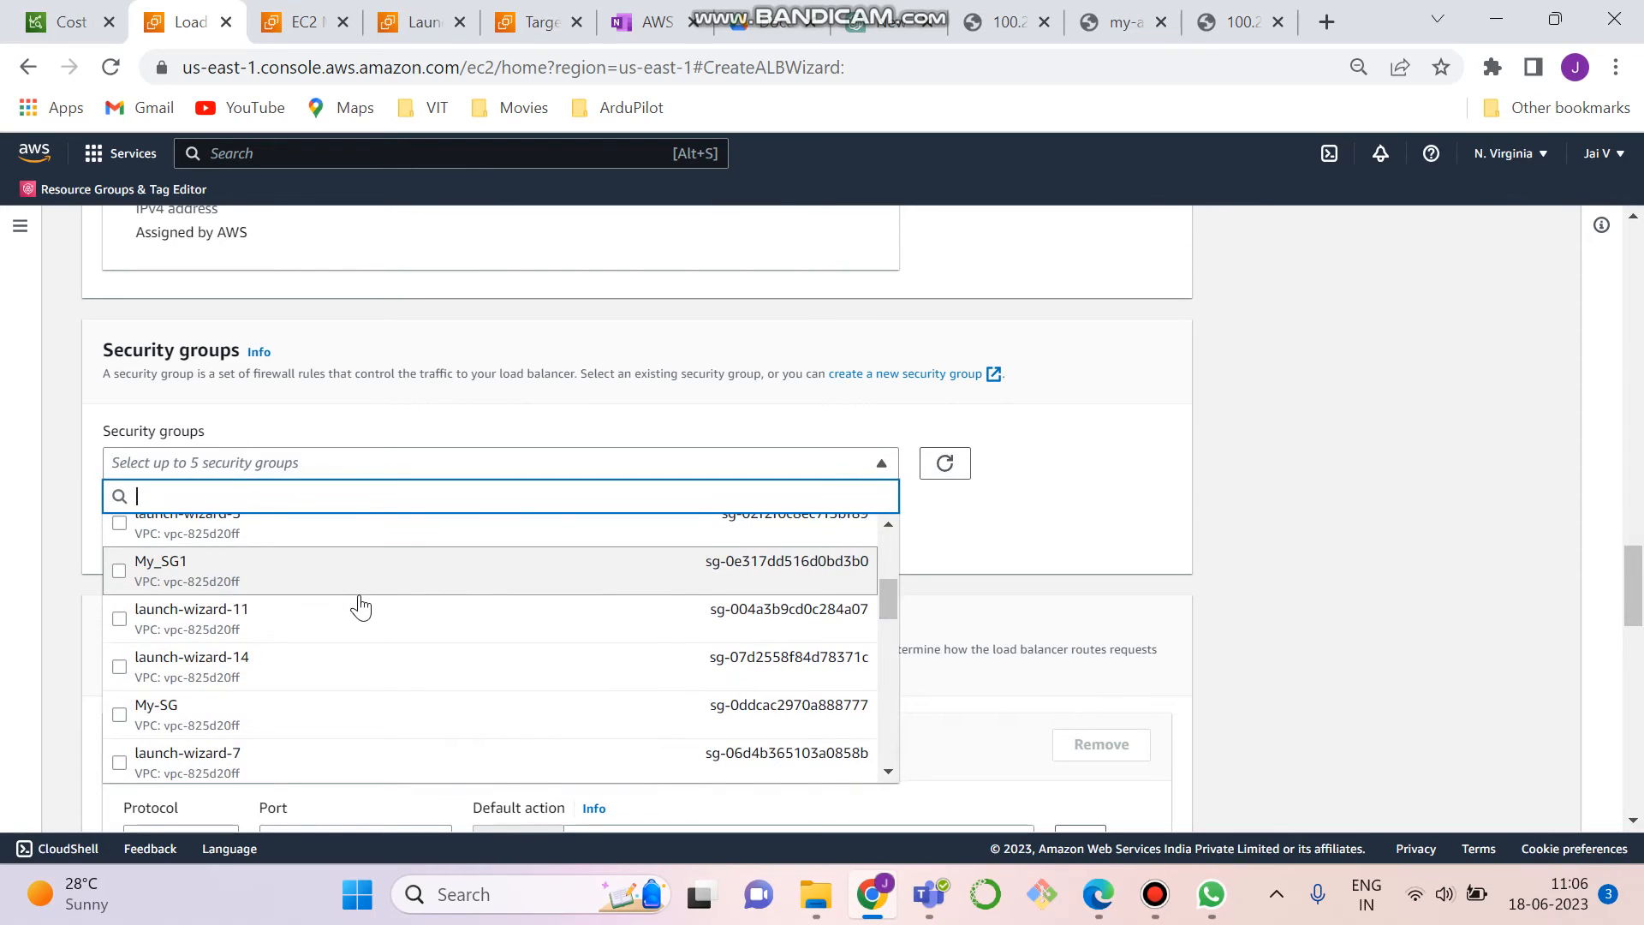
{"action": "left_click", "coordinate": [1041, 565]}
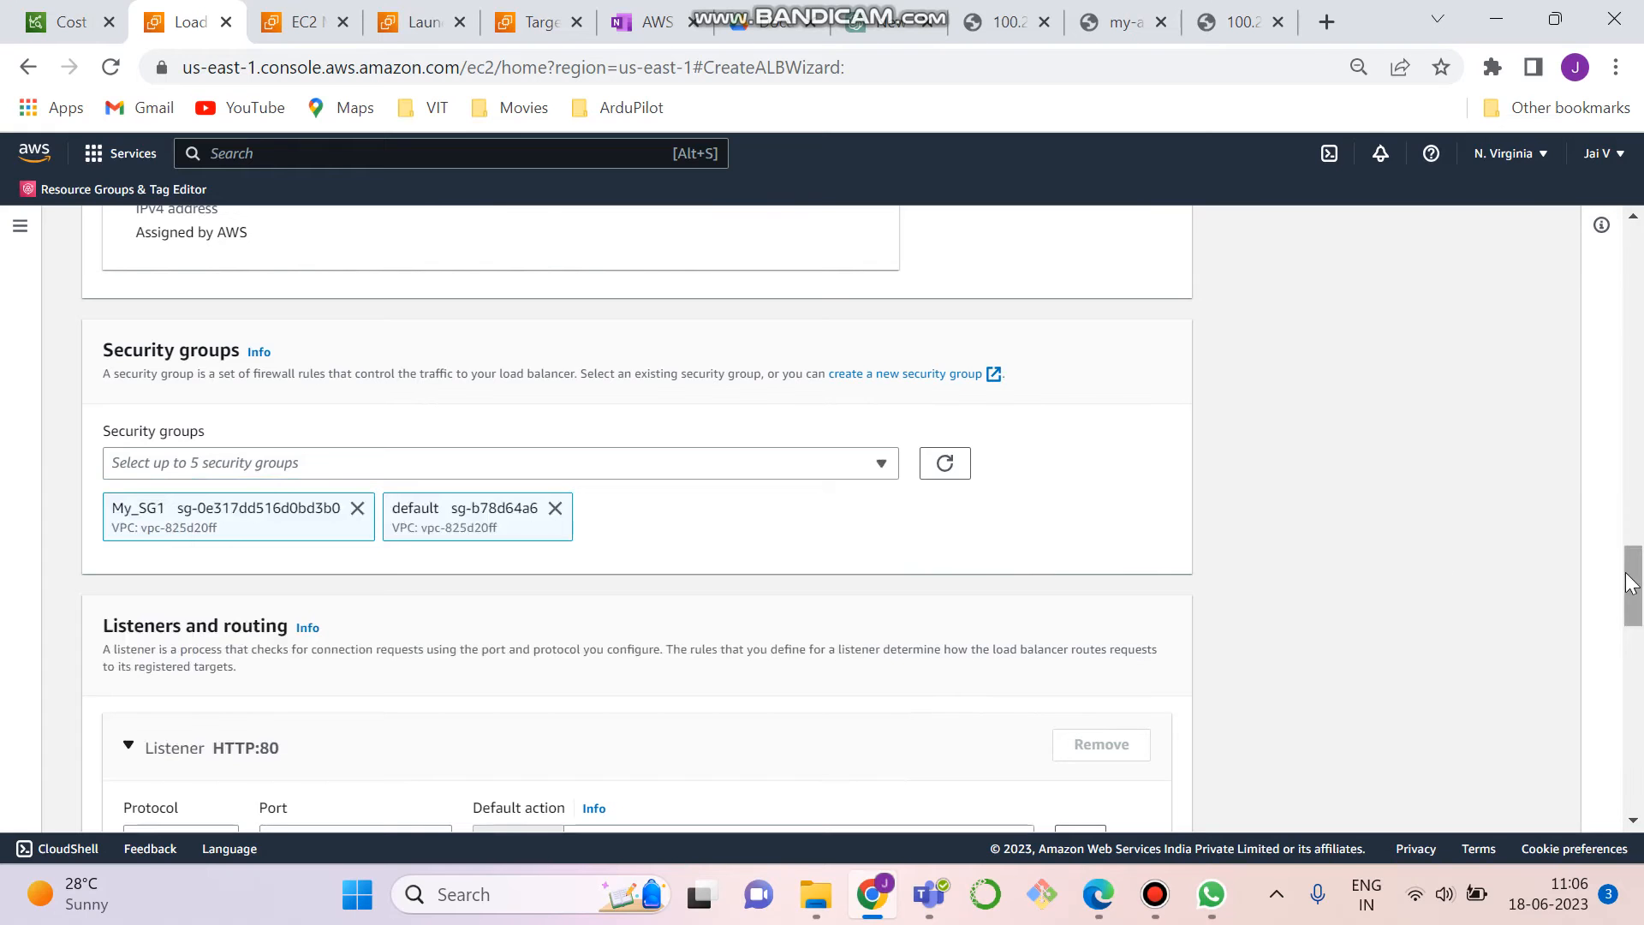
- Name the load balancer MY-ALB2 and try to create it
{"action": "left_click_drag", "start_coordinate": [1632, 587], "coordinate": [1630, 257]}
{"action": "scroll", "coordinate": [1634, 630], "scroll_direction": "down", "scroll_amount": 1}
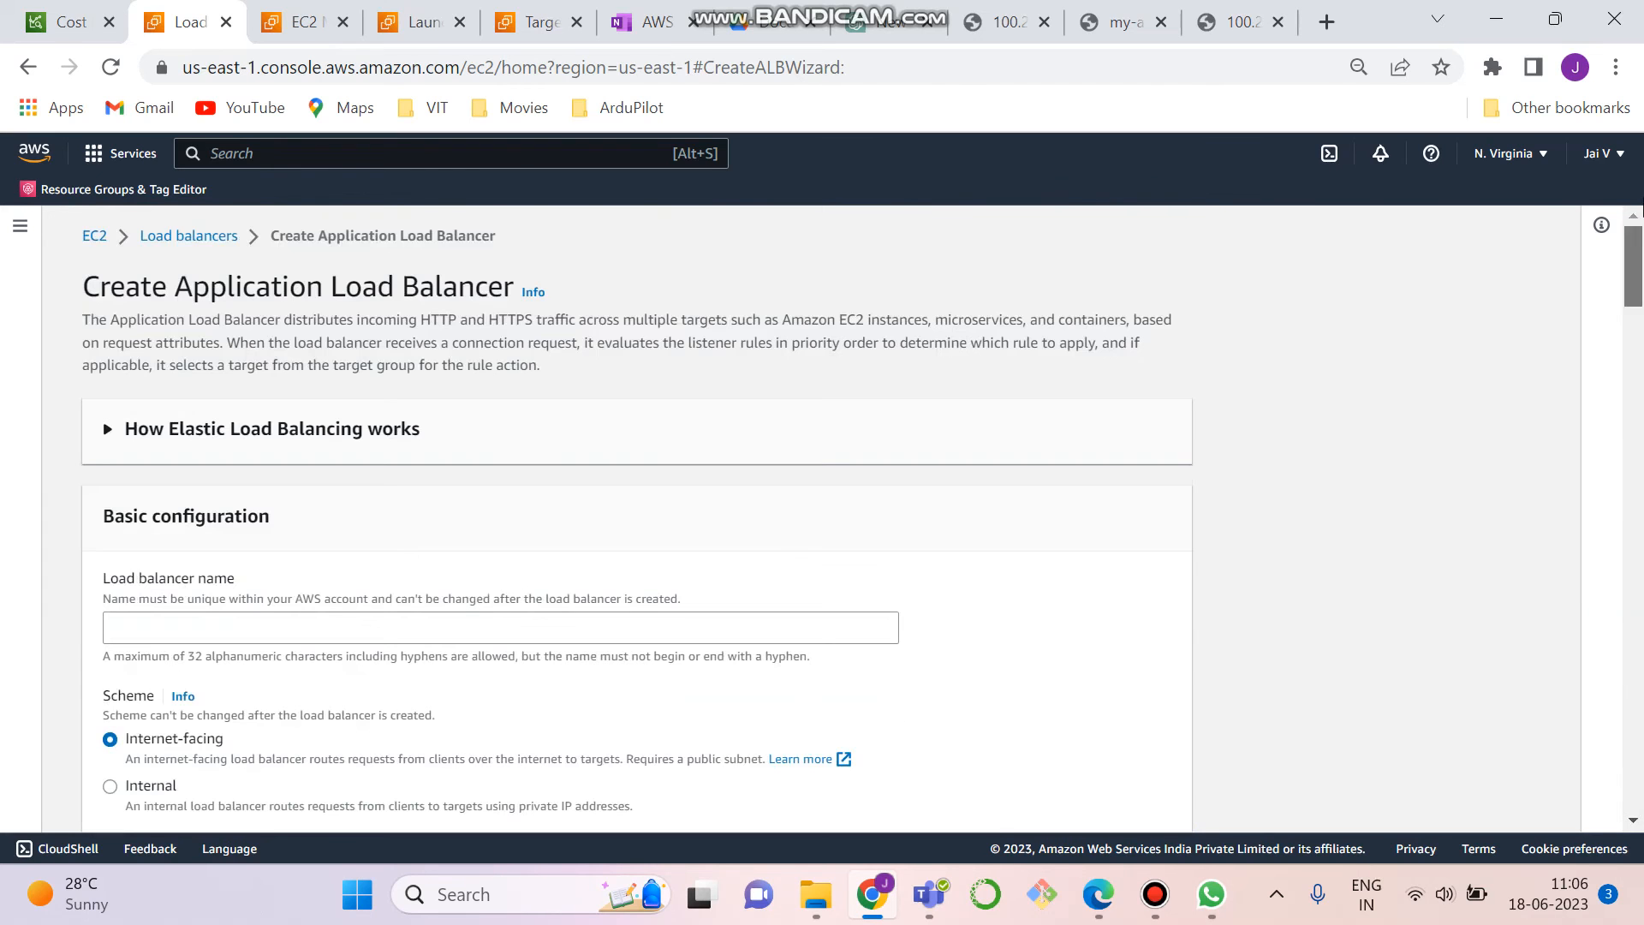
{"action": "left_click", "coordinate": [333, 633]}
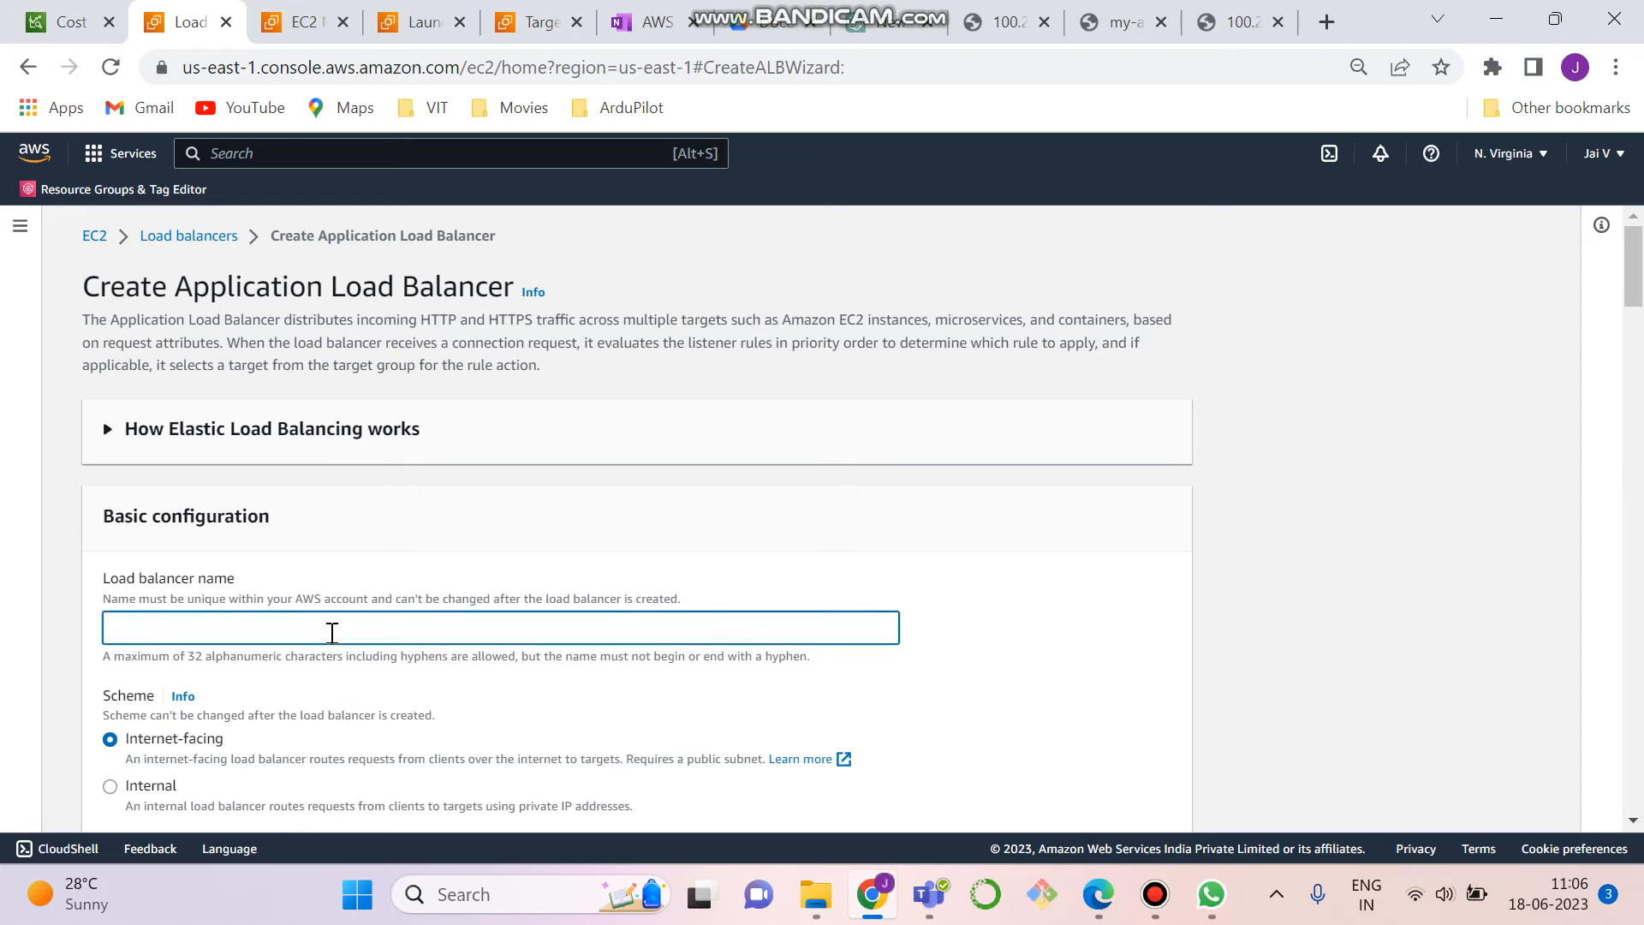
{"action": "type", "text": "MY-ALB2"}
{"action": "left_click_drag", "start_coordinate": [1633, 257], "coordinate": [1633, 763]}
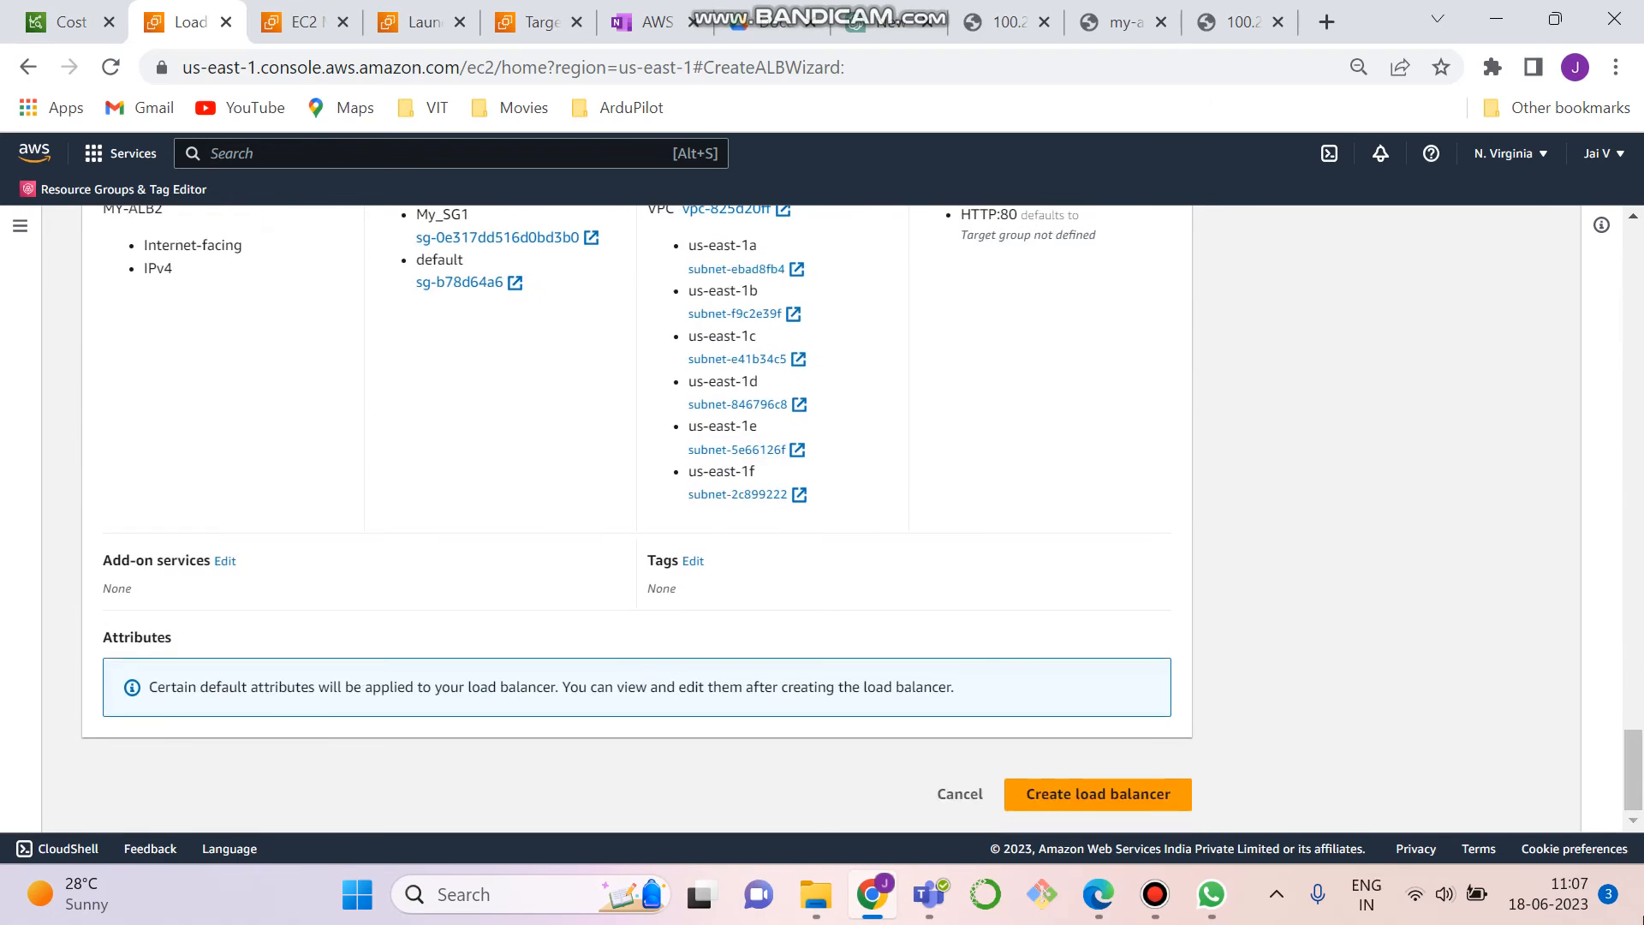
{"action": "left_click", "coordinate": [1033, 798]}
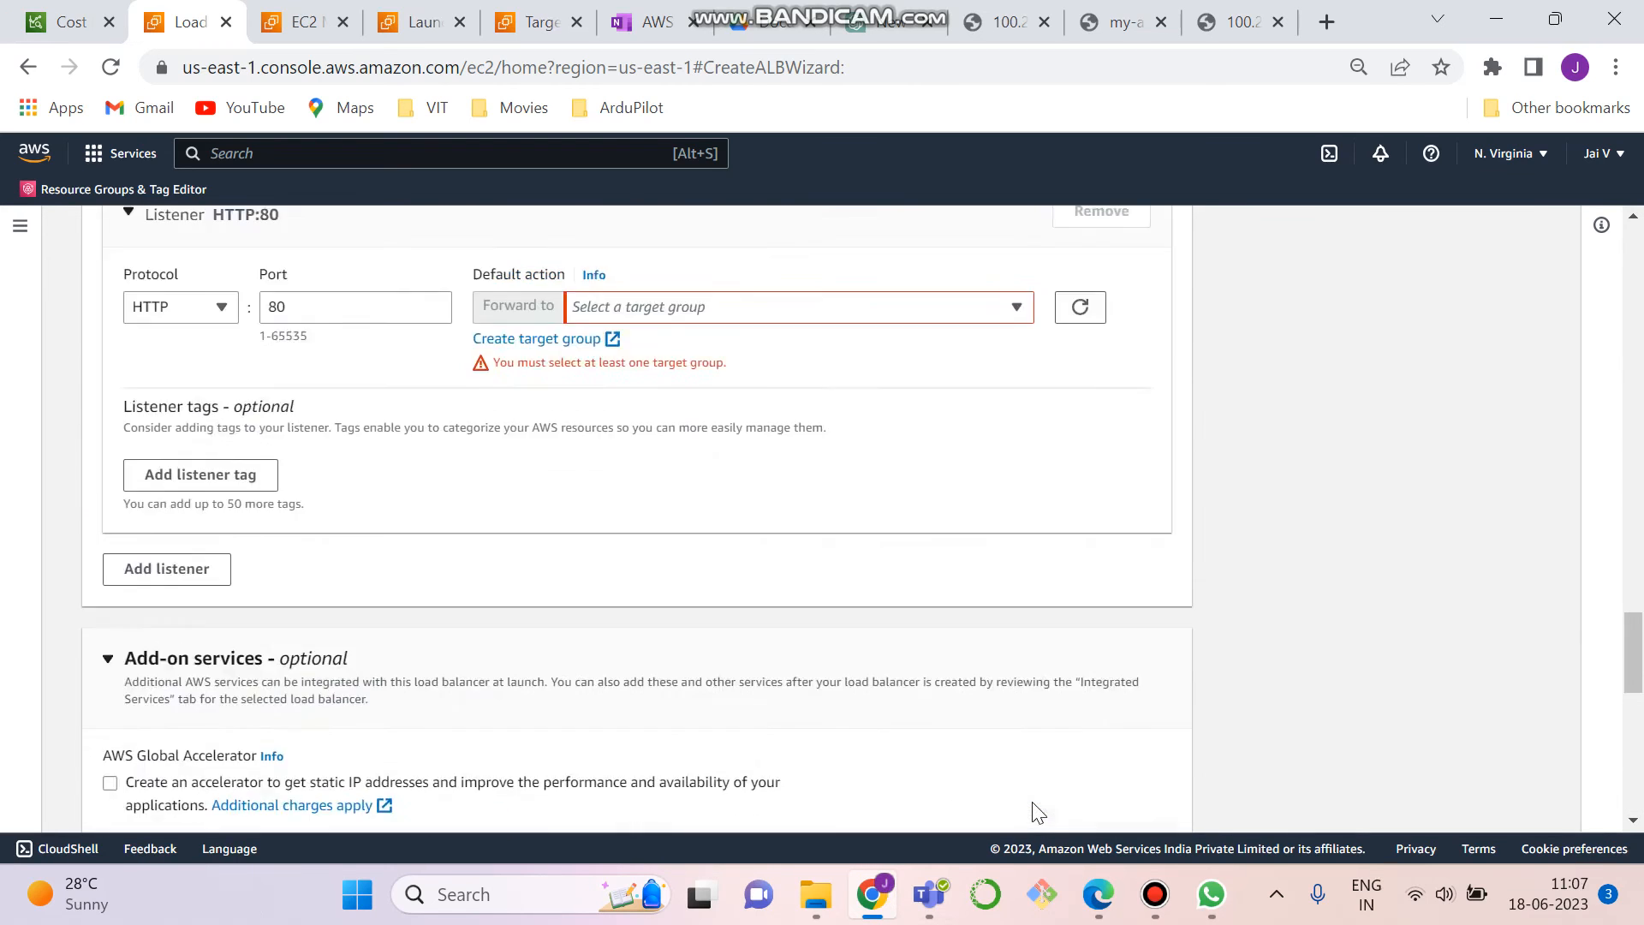
- Check the target groups offered for the HTTP:80 listener and start creating a new target group
{"action": "left_click", "coordinate": [624, 463]}
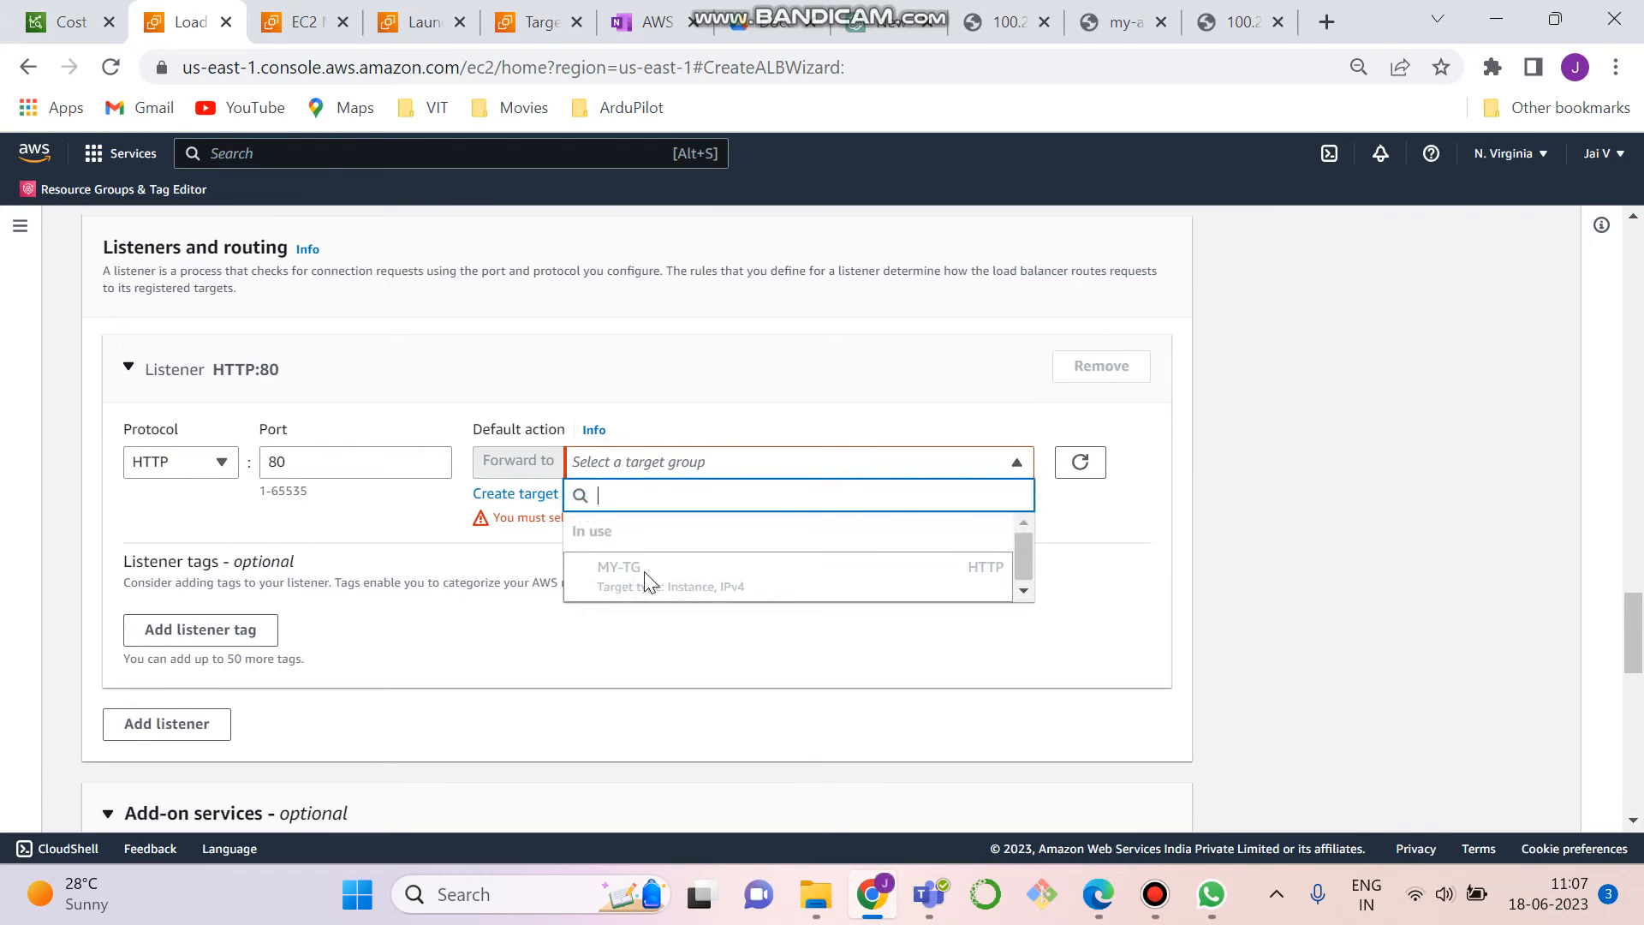
{"action": "left_click", "coordinate": [1124, 518]}
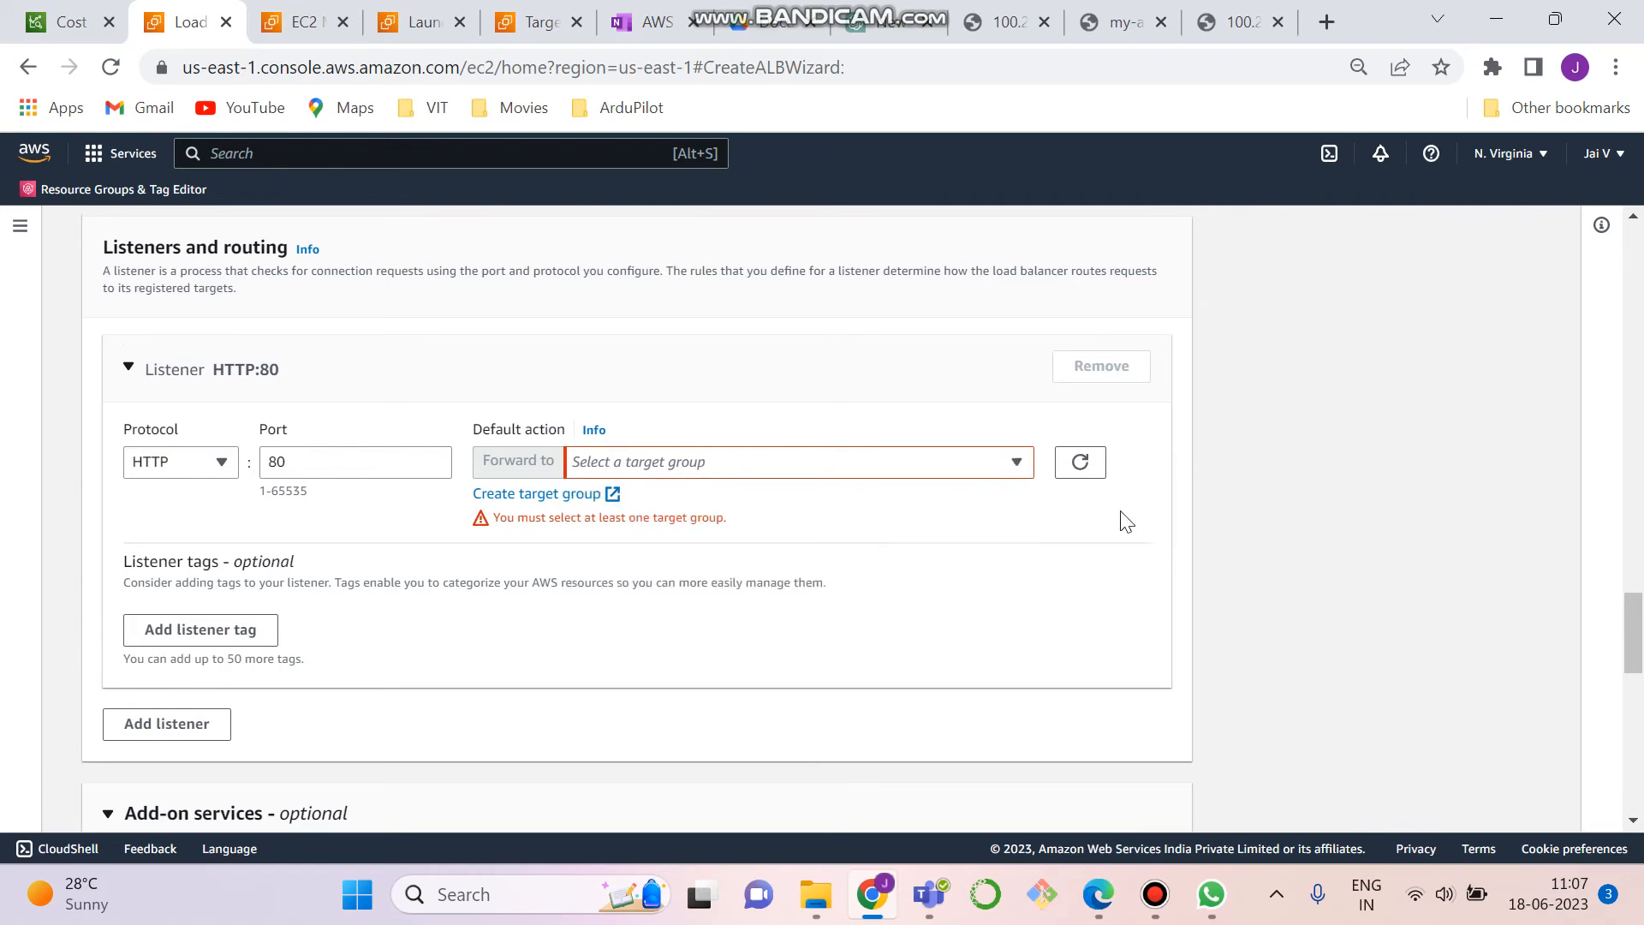
{"action": "left_click", "coordinate": [546, 495]}
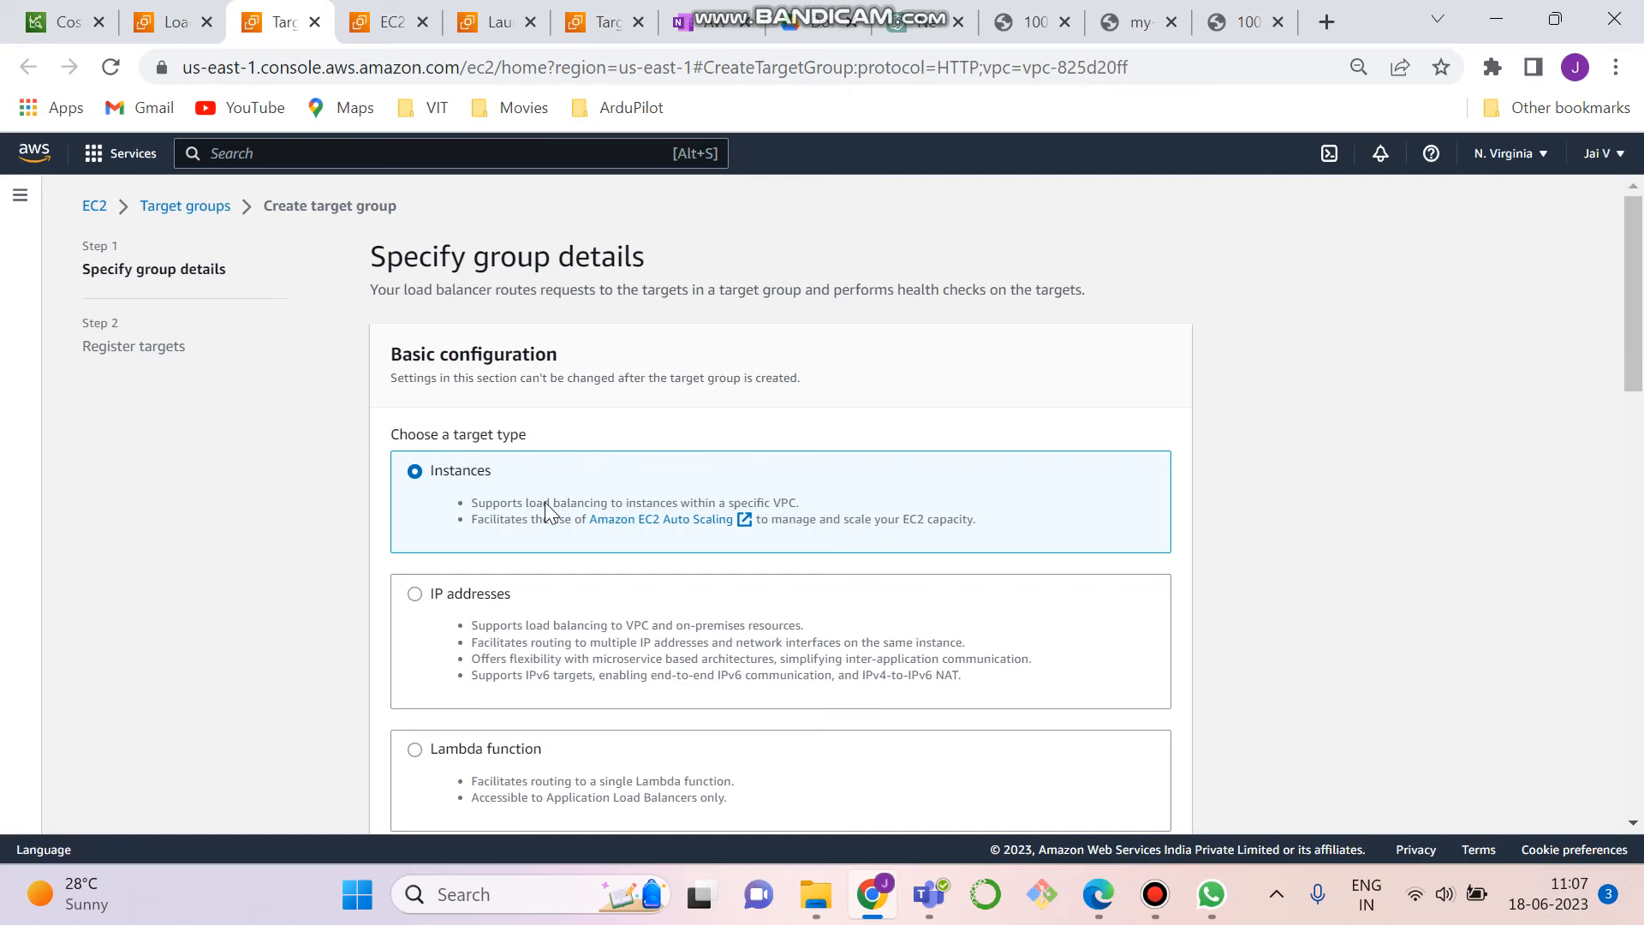
- Keep Instances as the target type and set the target group's health check path to /health.html
{"action": "left_click_drag", "start_coordinate": [1641, 323], "coordinate": [1641, 339]}
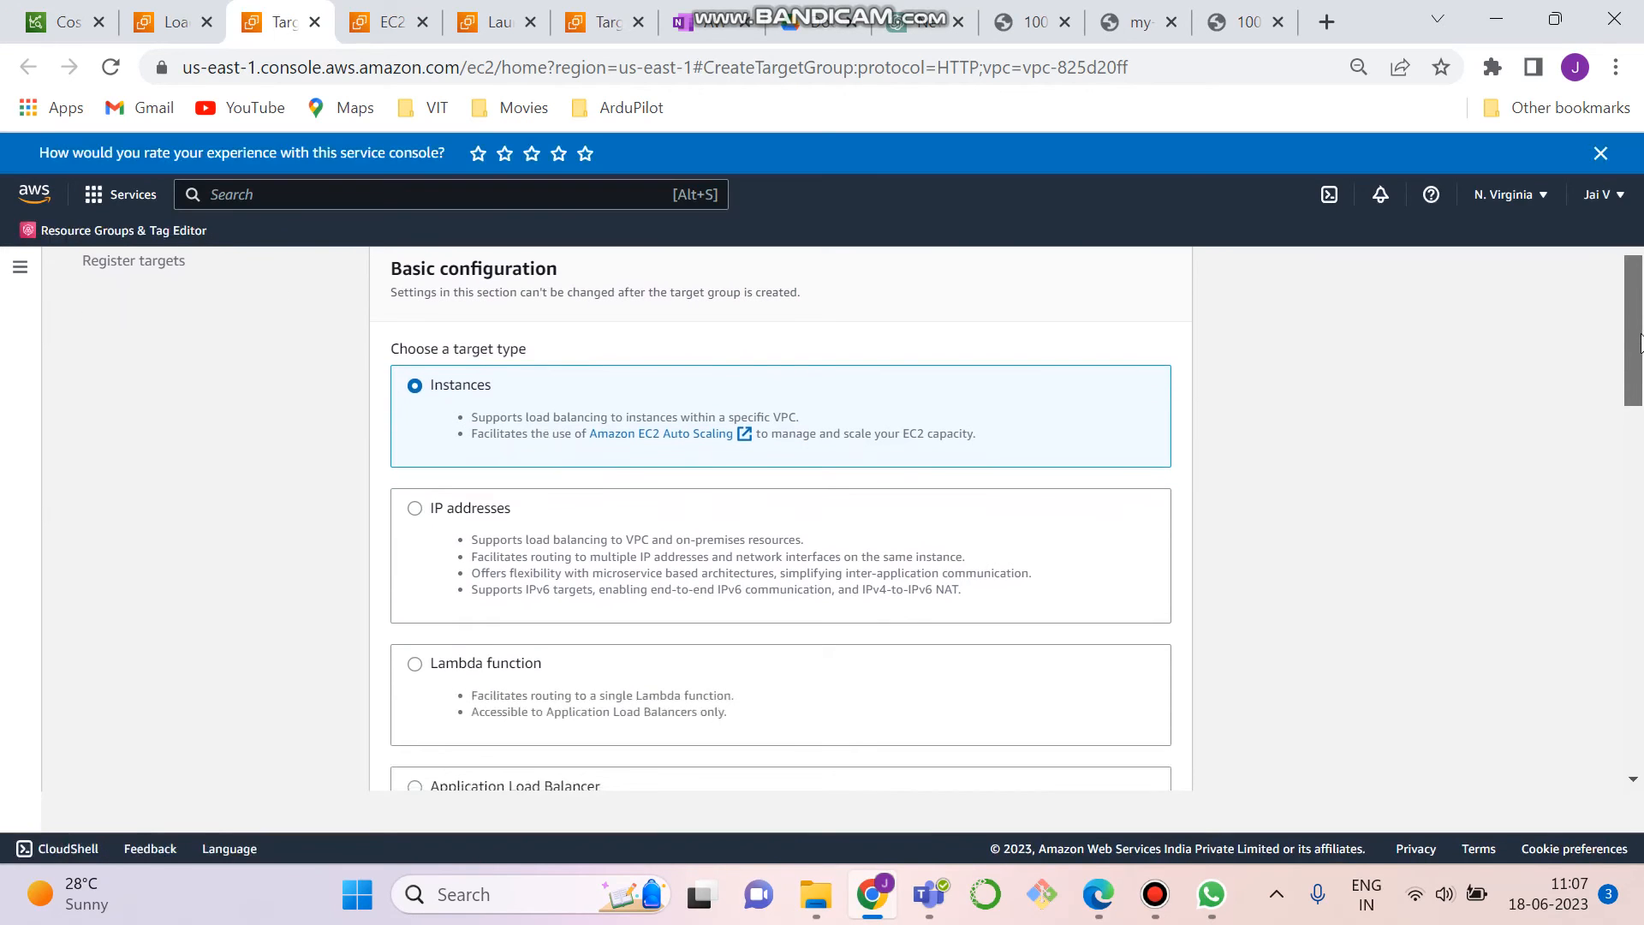
{"action": "left_click_drag", "start_coordinate": [1641, 343], "coordinate": [1625, 294]}
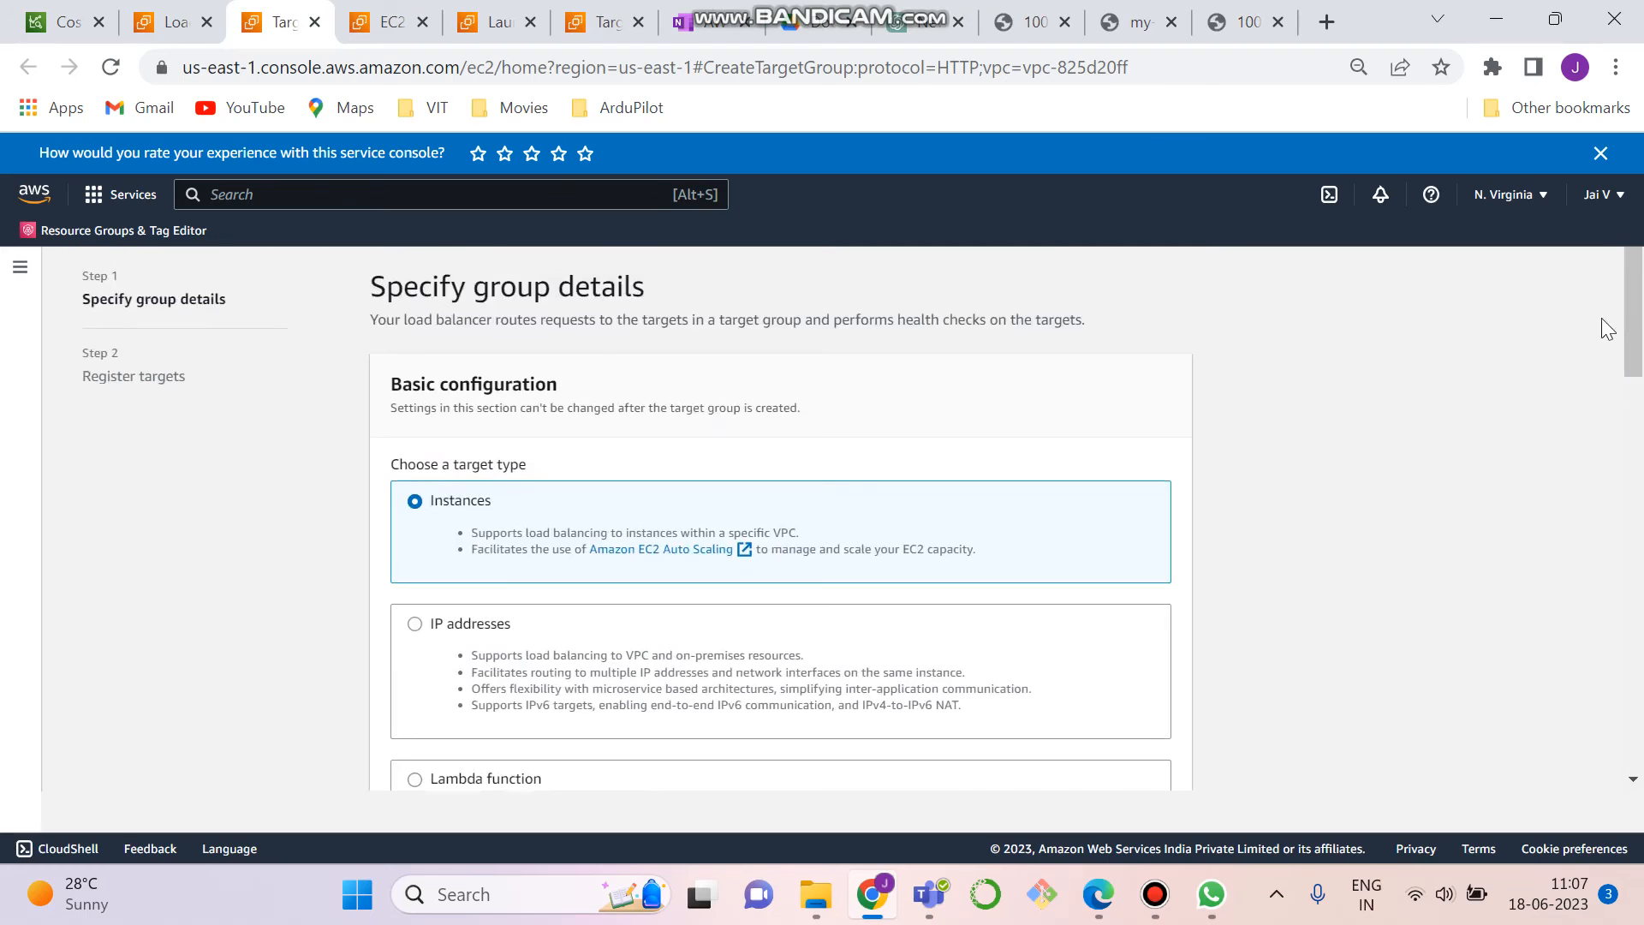
{"action": "left_click_drag", "start_coordinate": [1637, 326], "coordinate": [1642, 702]}
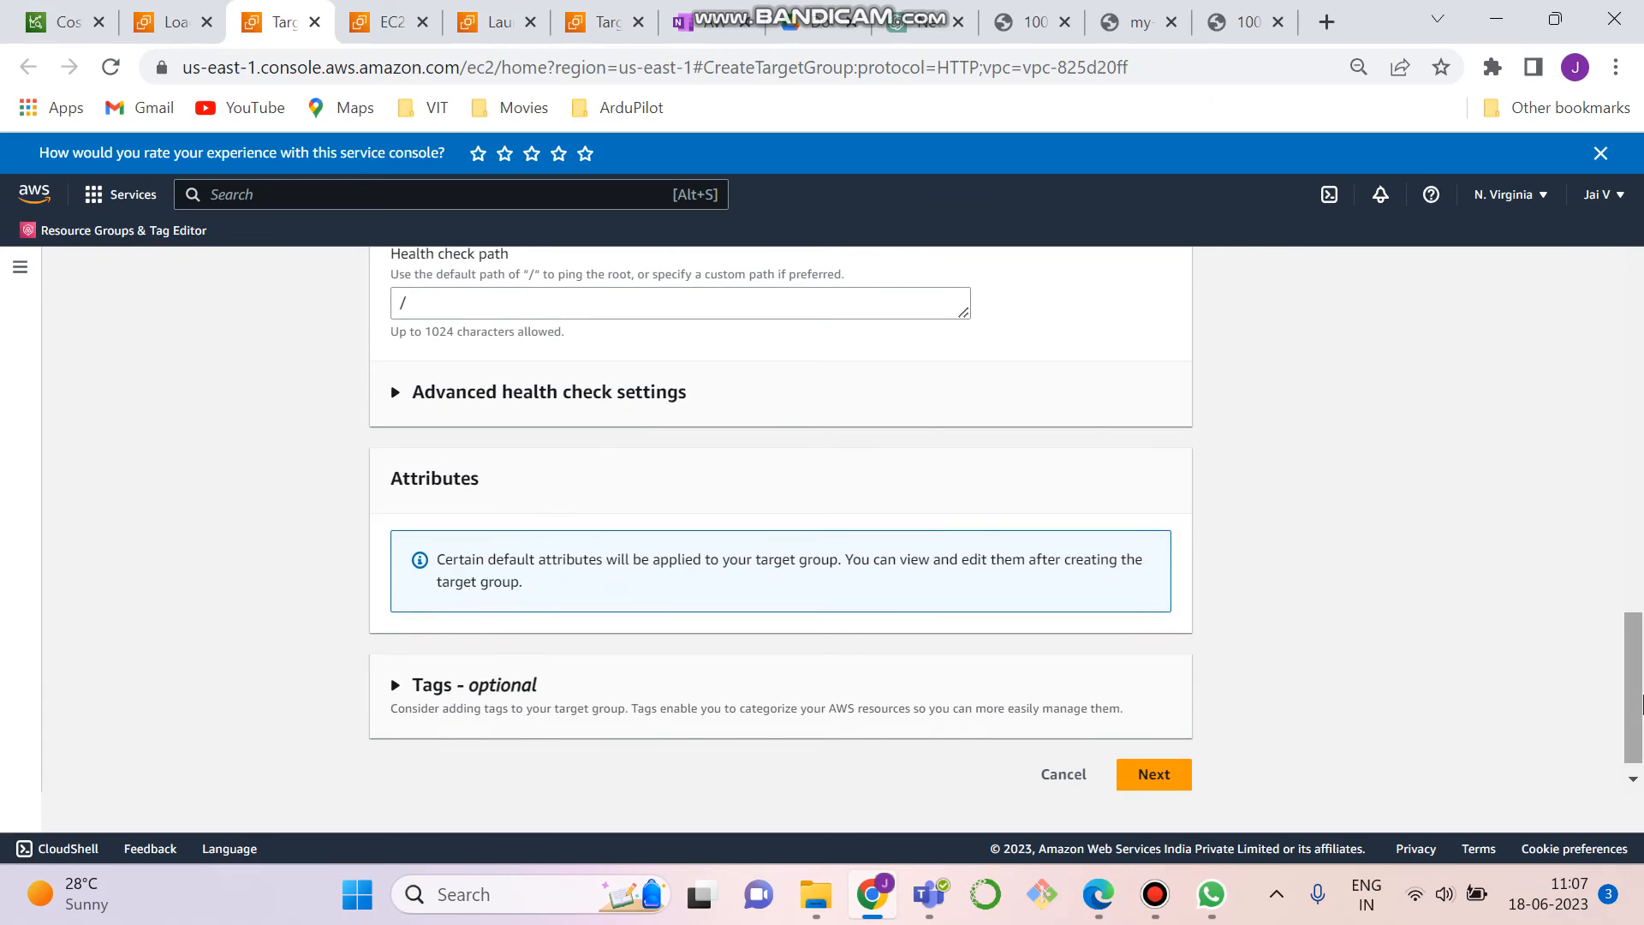
{"action": "left_click", "coordinate": [535, 312]}
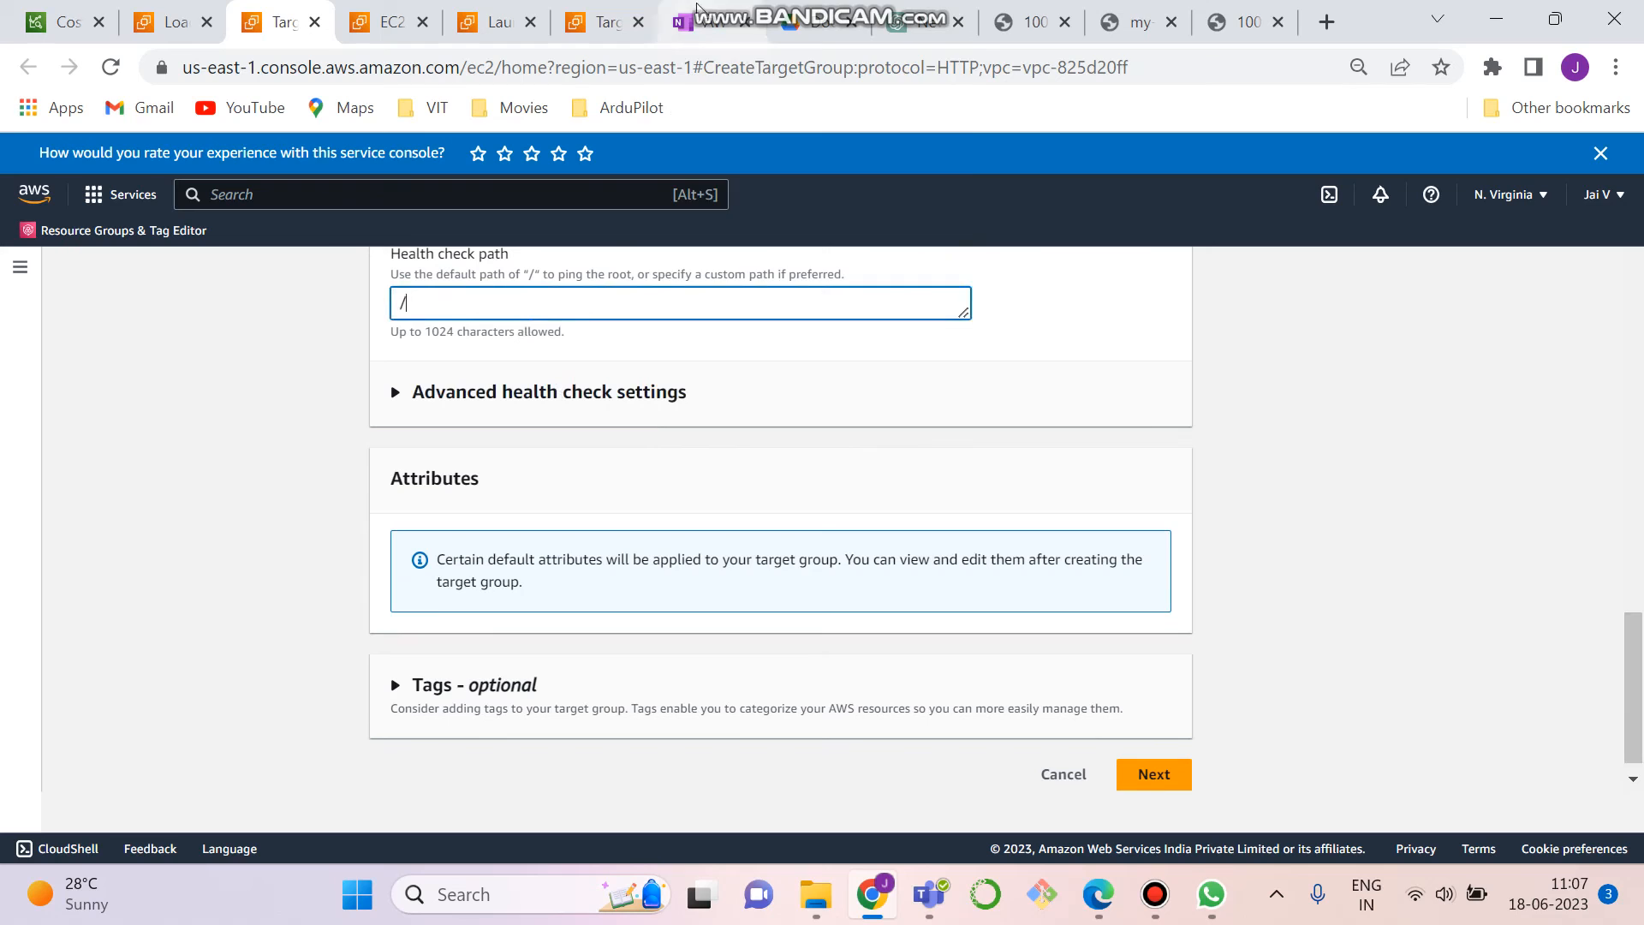
{"action": "type", "text": "health.html"}
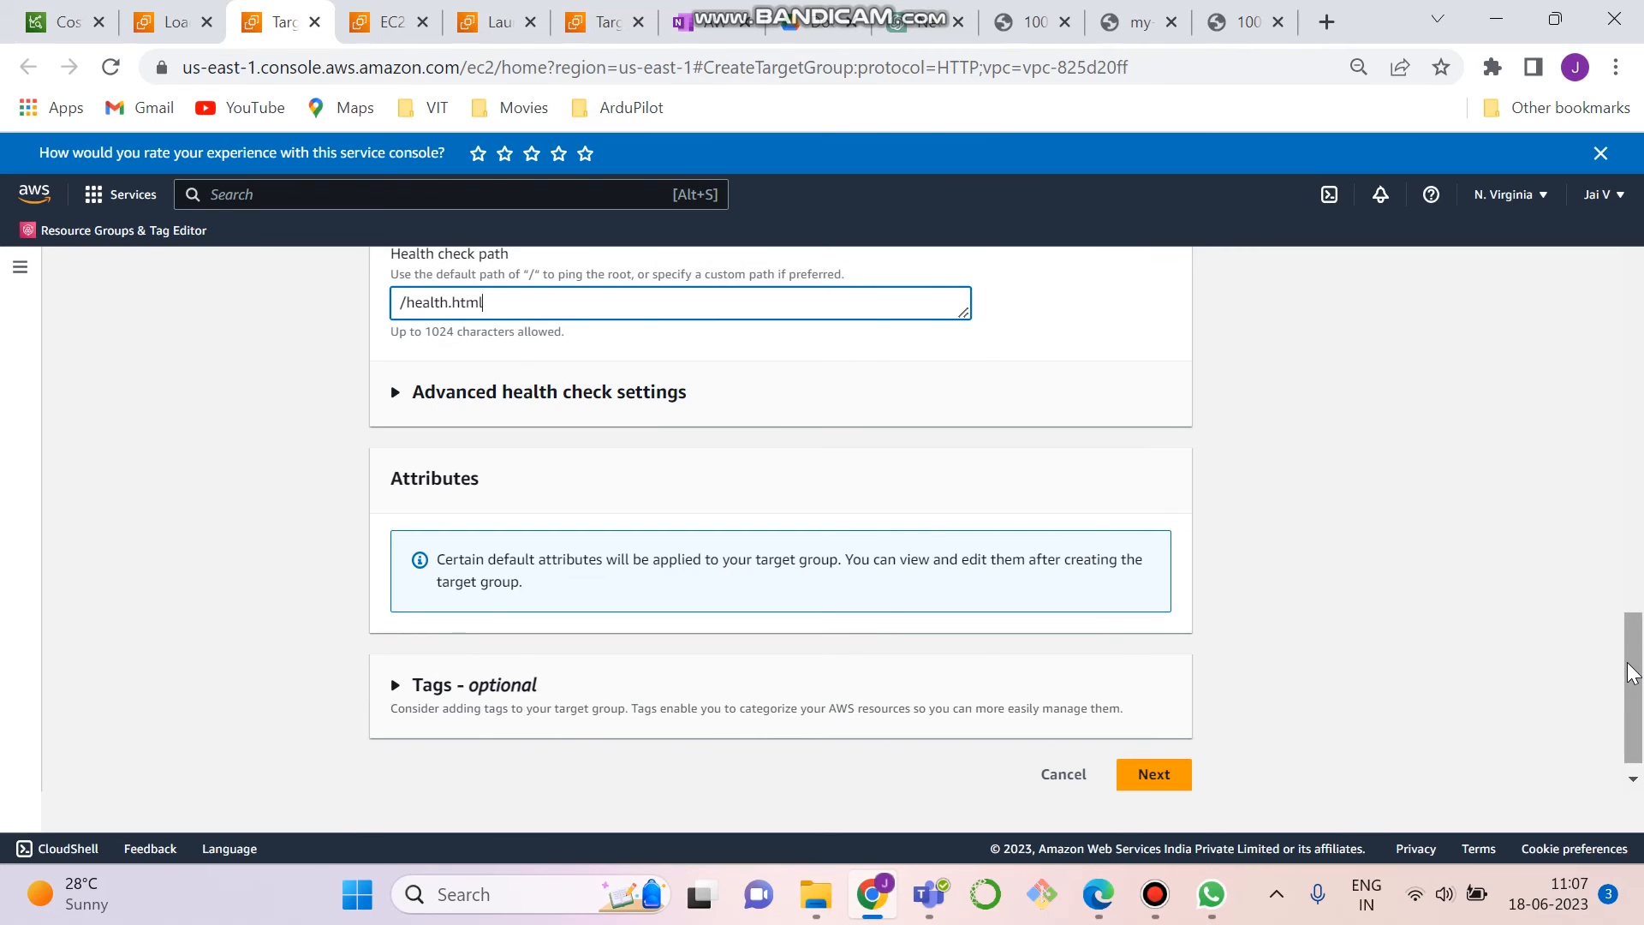
- Name the target group MY-TG1 and proceed to registering its targets
{"action": "left_click", "coordinate": [1150, 775]}
{"action": "left_click", "coordinate": [495, 474]}
{"action": "type", "text": "M"}
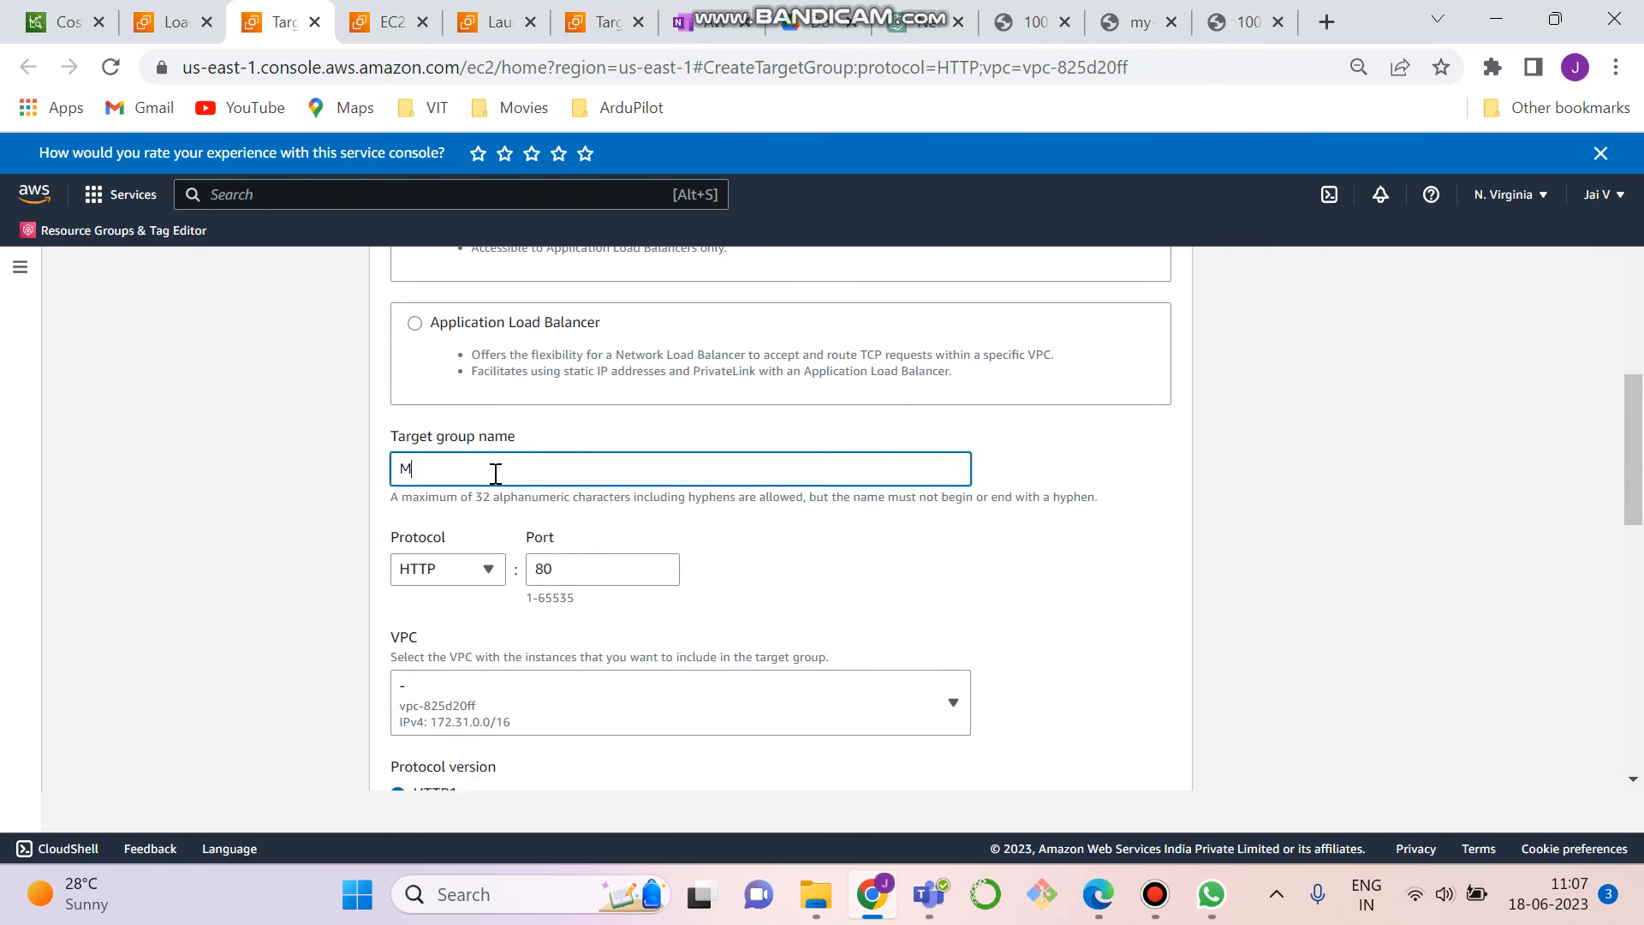
{"action": "type", "text": "Y-TG1"}
{"action": "left_click_drag", "start_coordinate": [1640, 480], "coordinate": [1641, 812]}
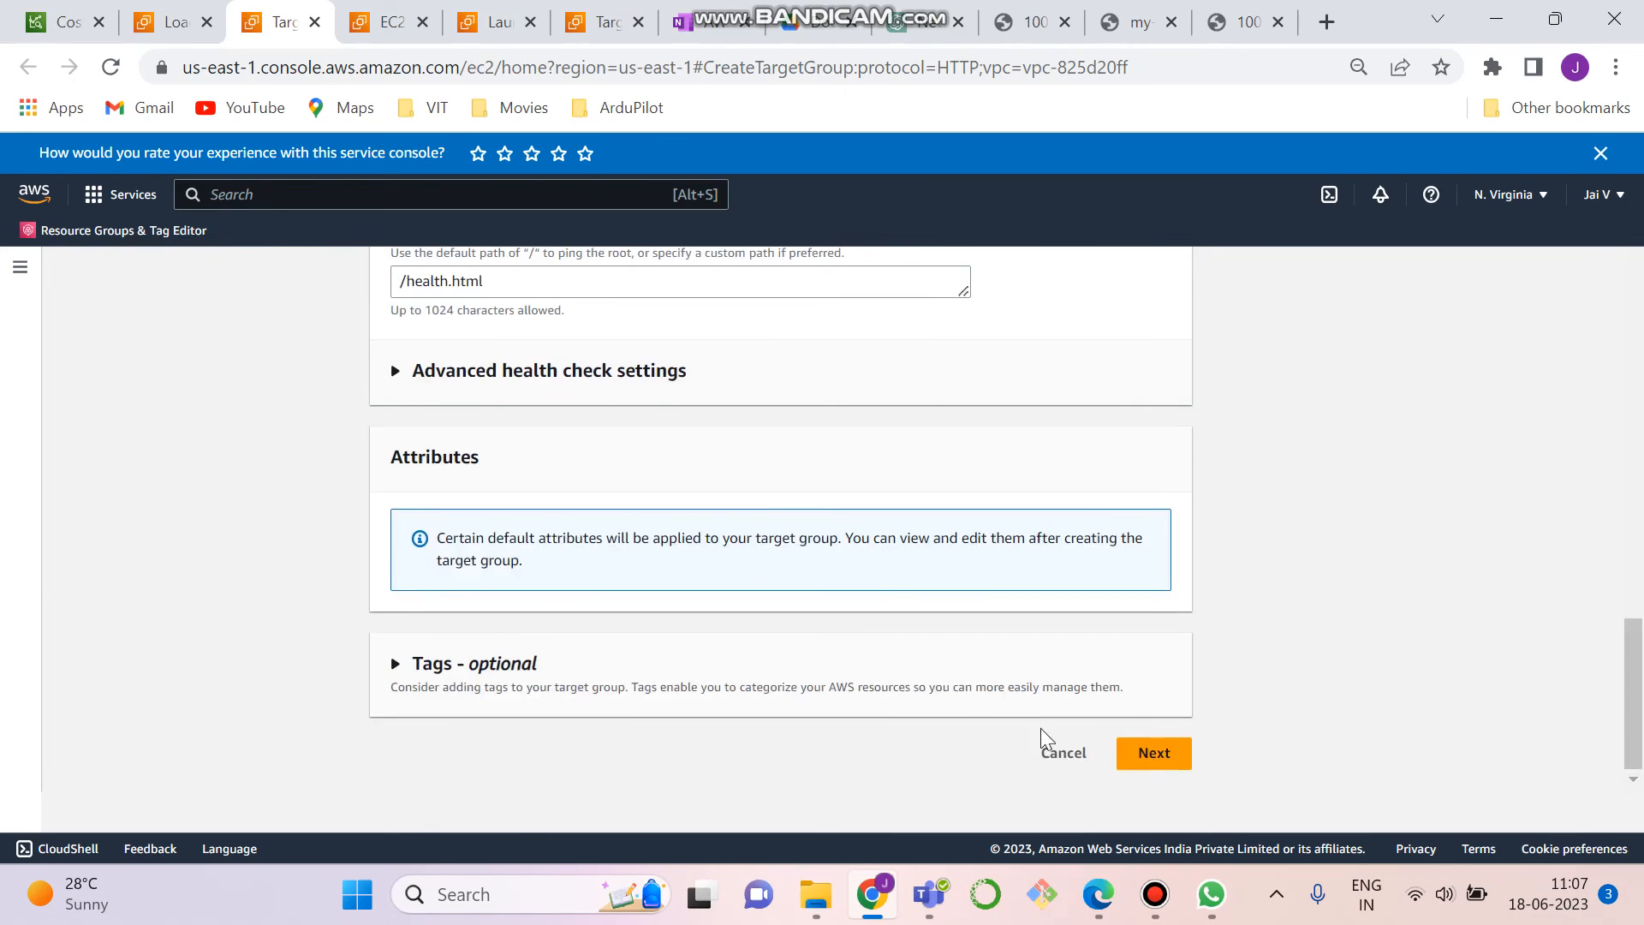
{"action": "left_click", "coordinate": [1175, 759]}
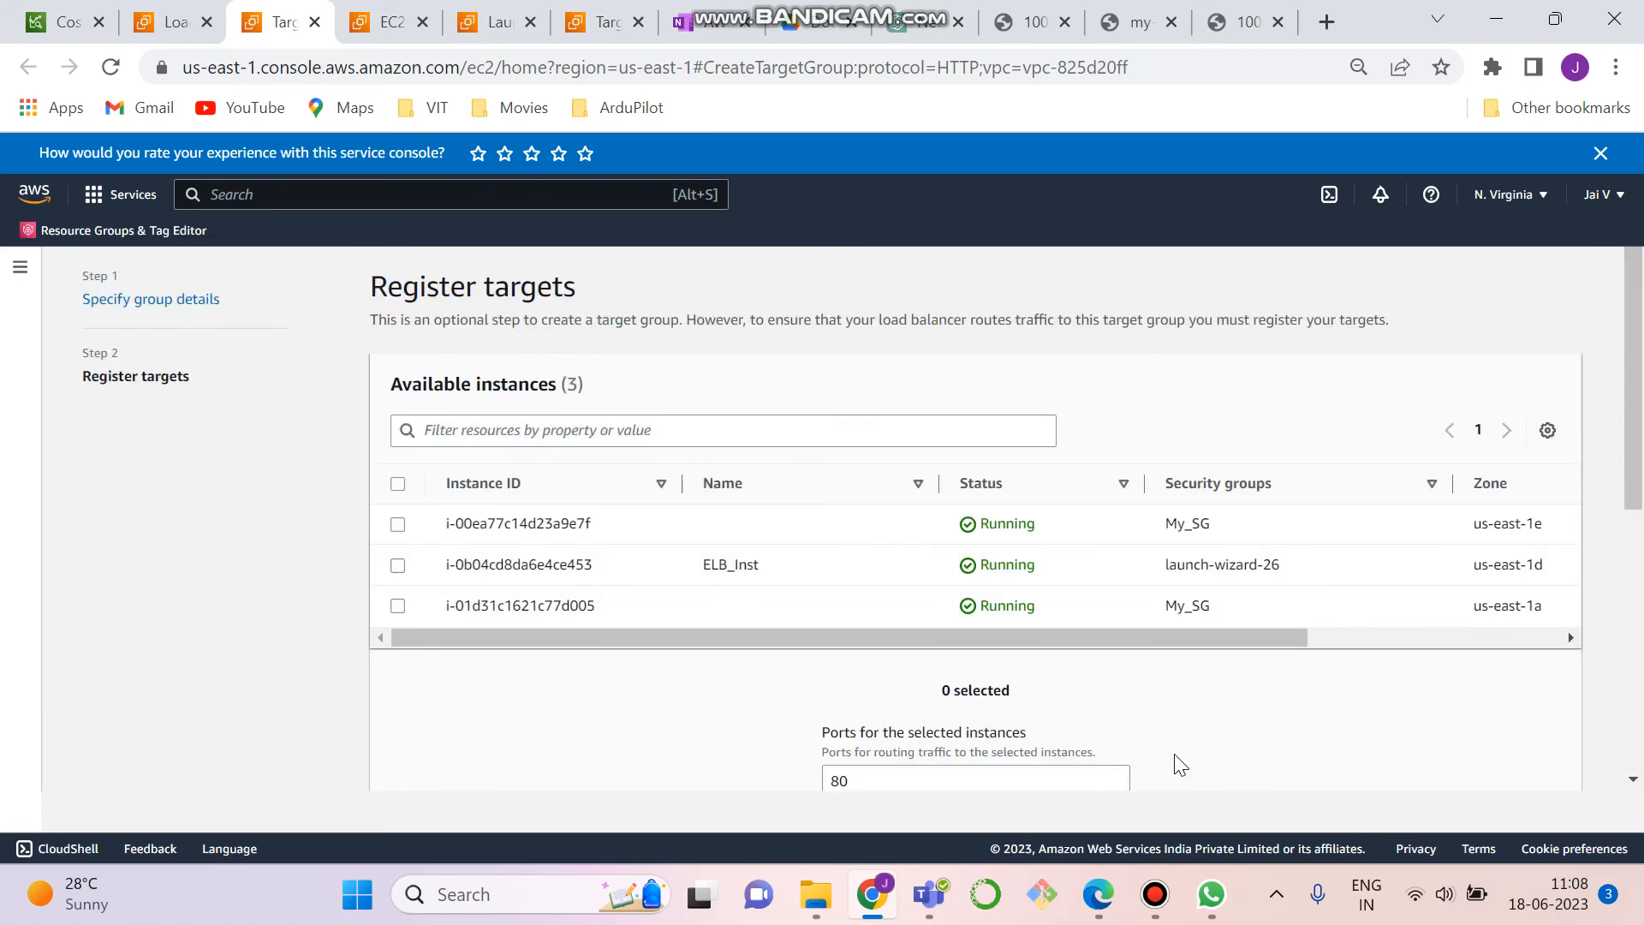
- Add the ELB_Inst instance as a pending target on port 80, create the target group and enlarge the target group list
{"action": "left_click", "coordinate": [398, 566]}
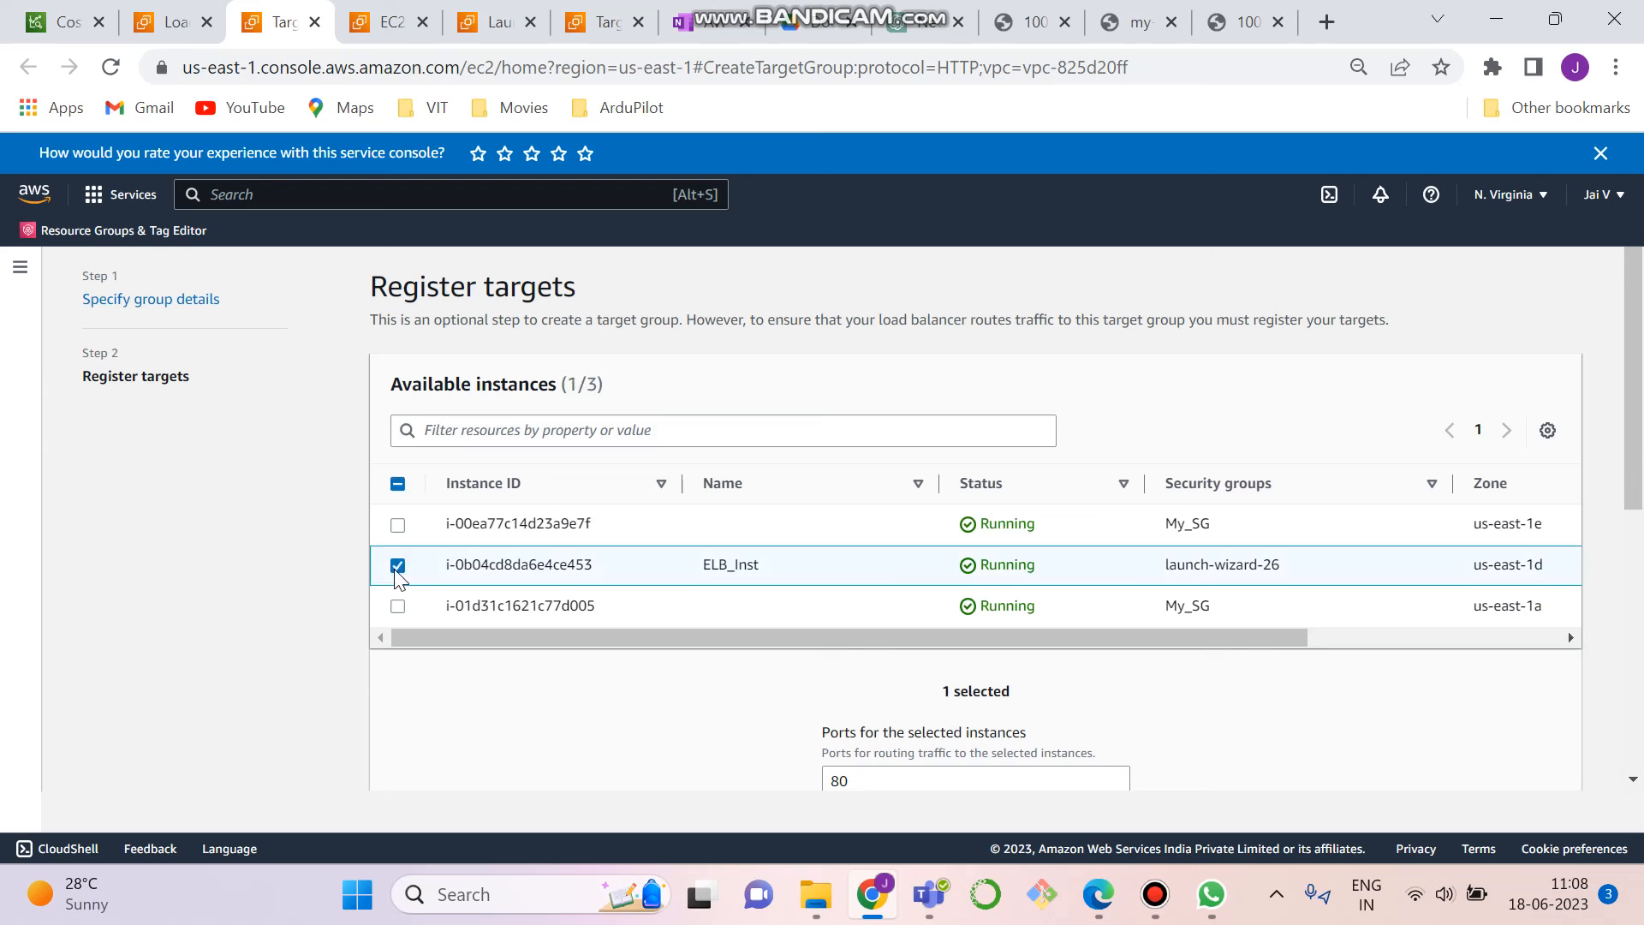
{"action": "left_click_drag", "start_coordinate": [1638, 482], "coordinate": [1641, 625]}
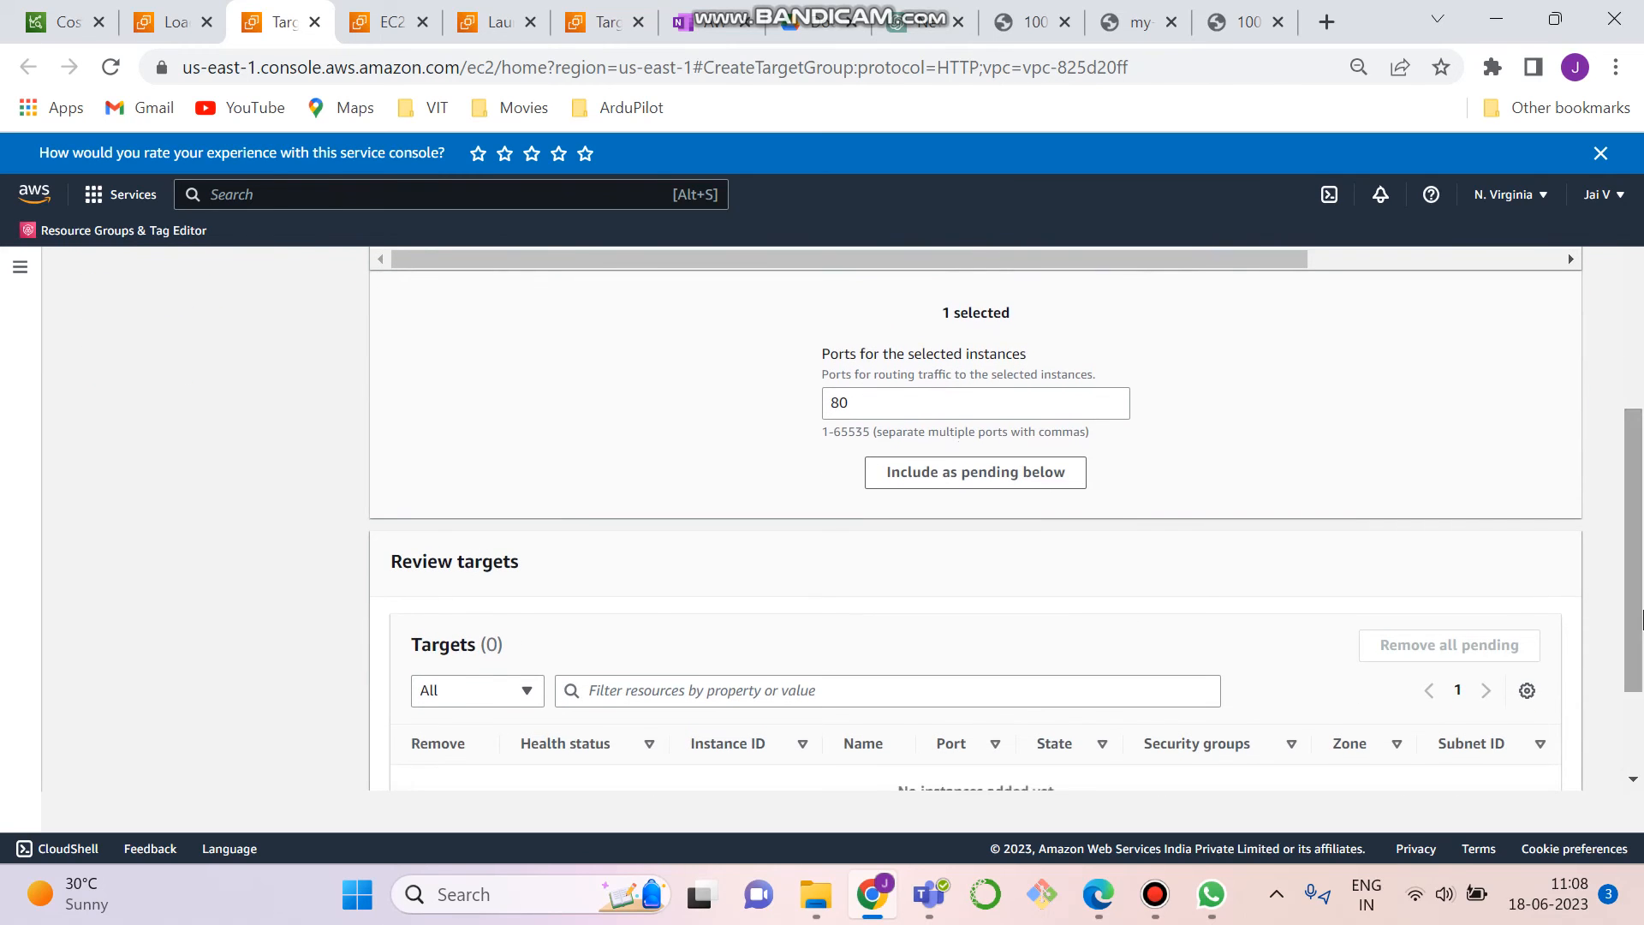
{"action": "left_click_drag", "start_coordinate": [1642, 512], "coordinate": [1642, 578]}
{"action": "left_click", "coordinate": [916, 335]}
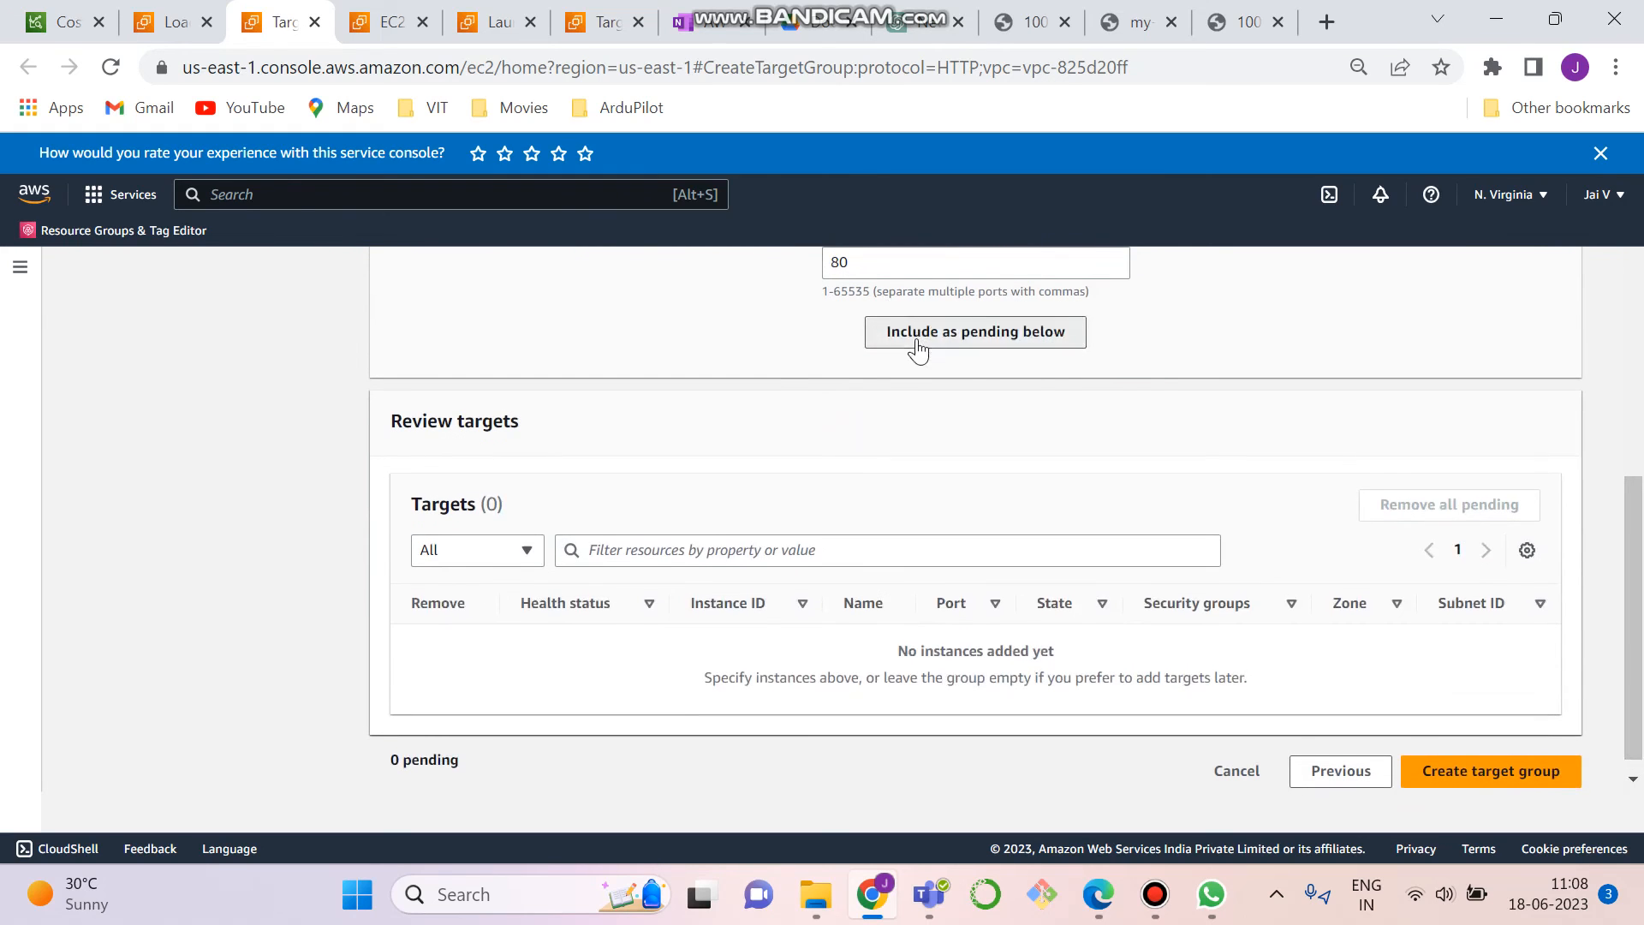
{"action": "left_click", "coordinate": [1494, 756]}
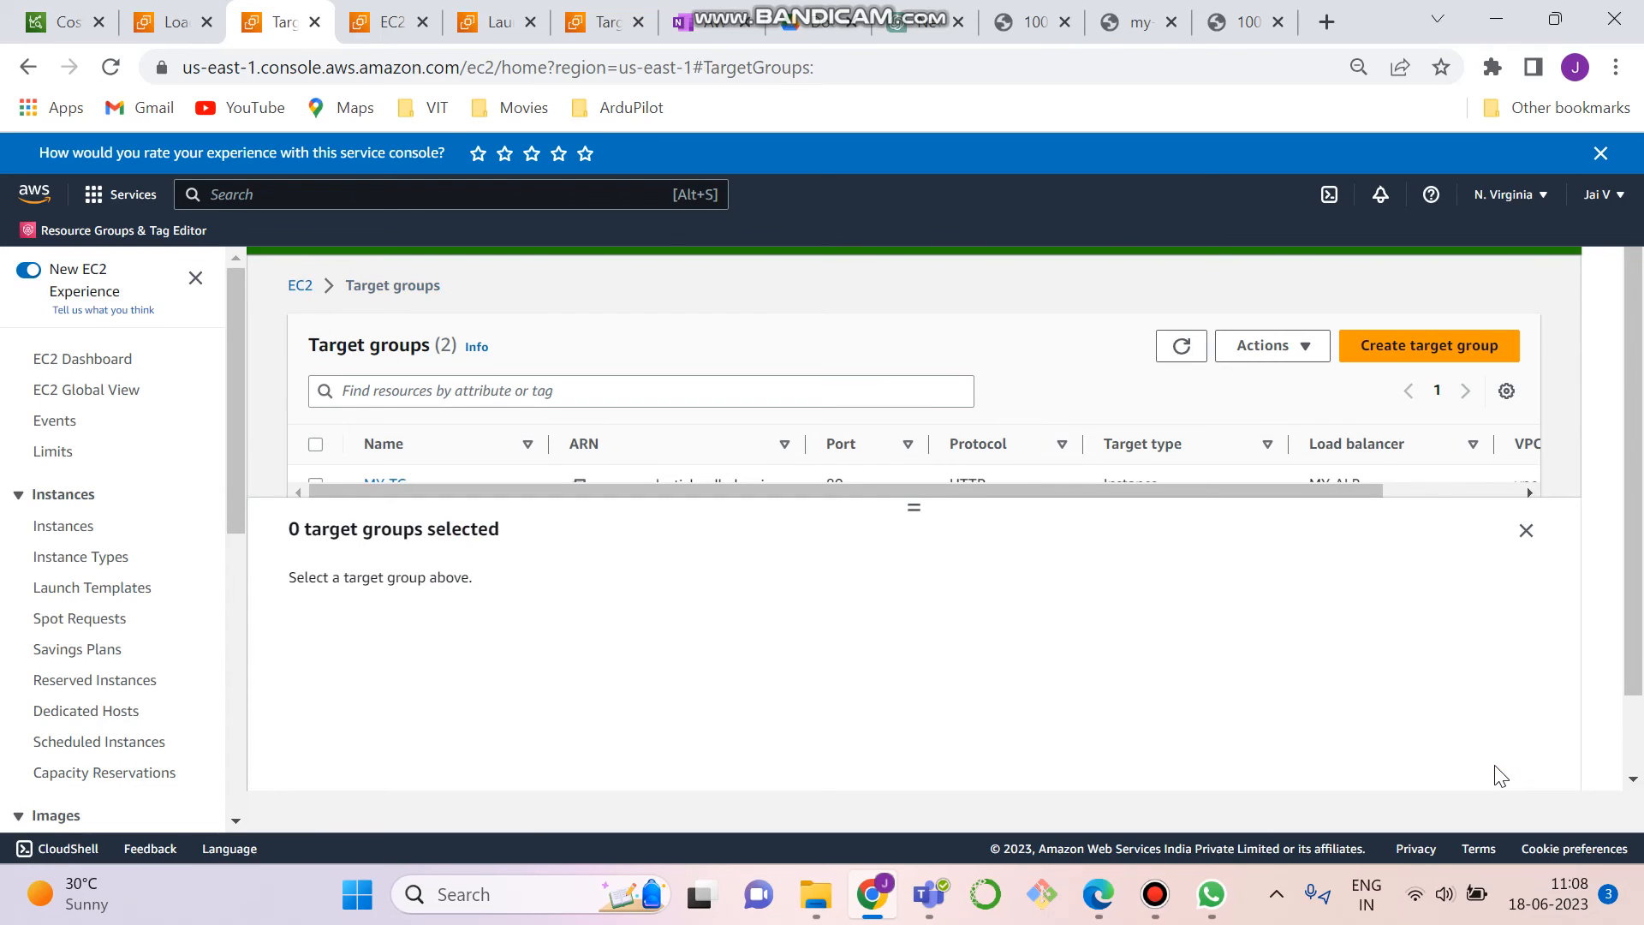
{"action": "left_click_drag", "start_coordinate": [914, 505], "coordinate": [920, 602]}
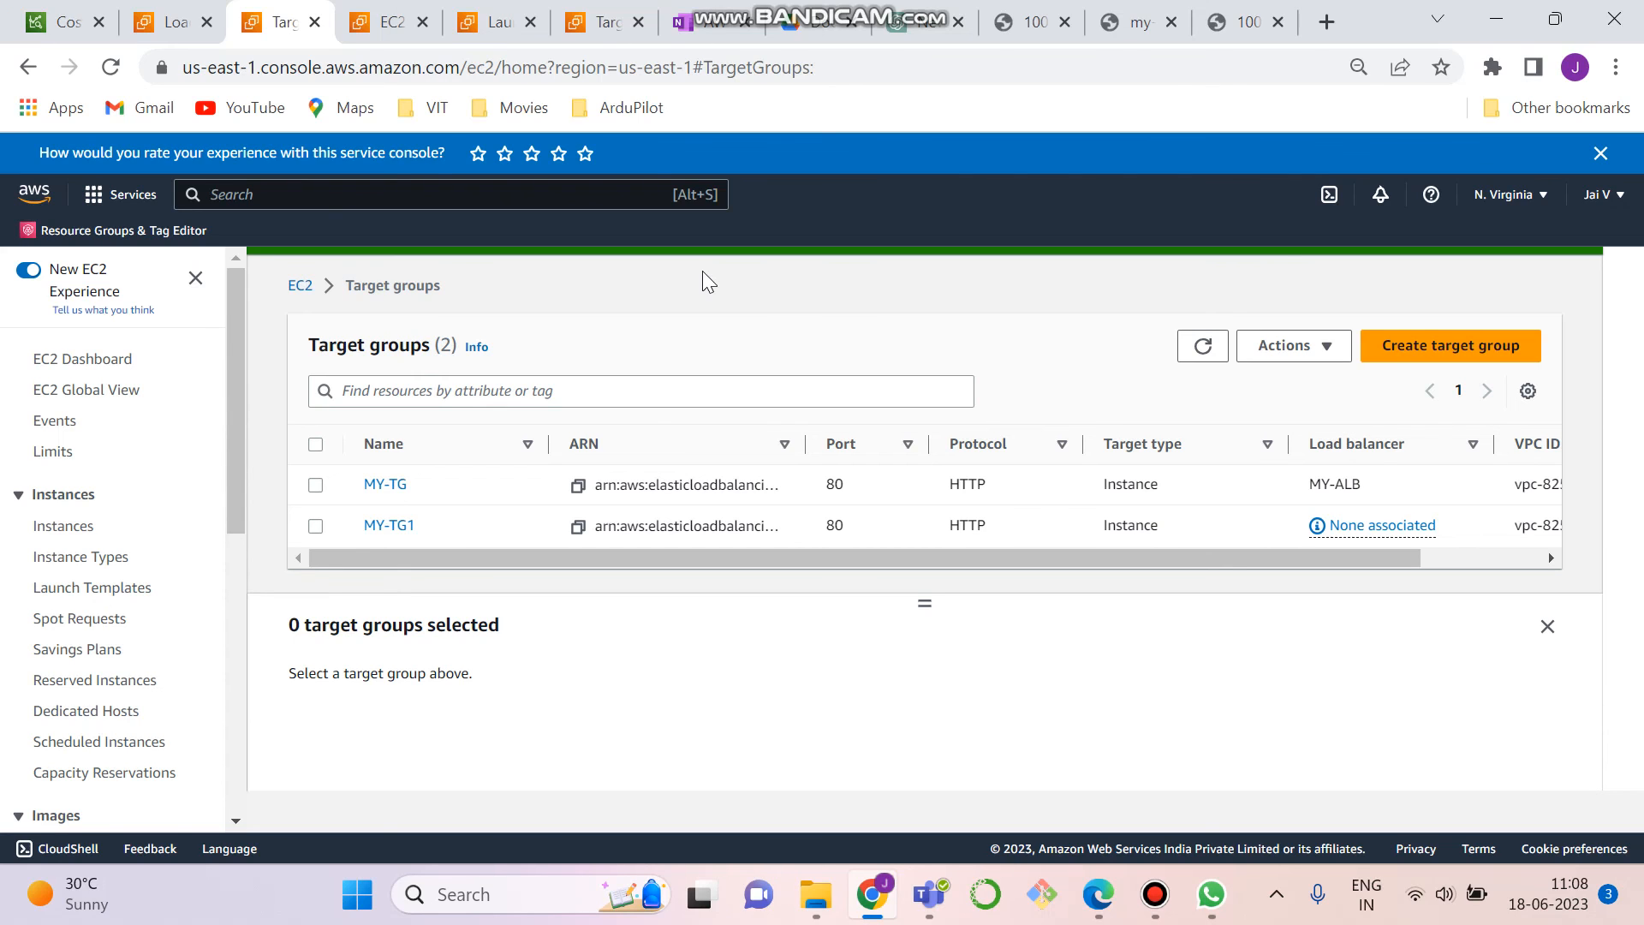
- Go to the load balancers page and start creating a new Application Load Balancer
{"action": "left_click_drag", "start_coordinate": [240, 361], "coordinate": [249, 800]}
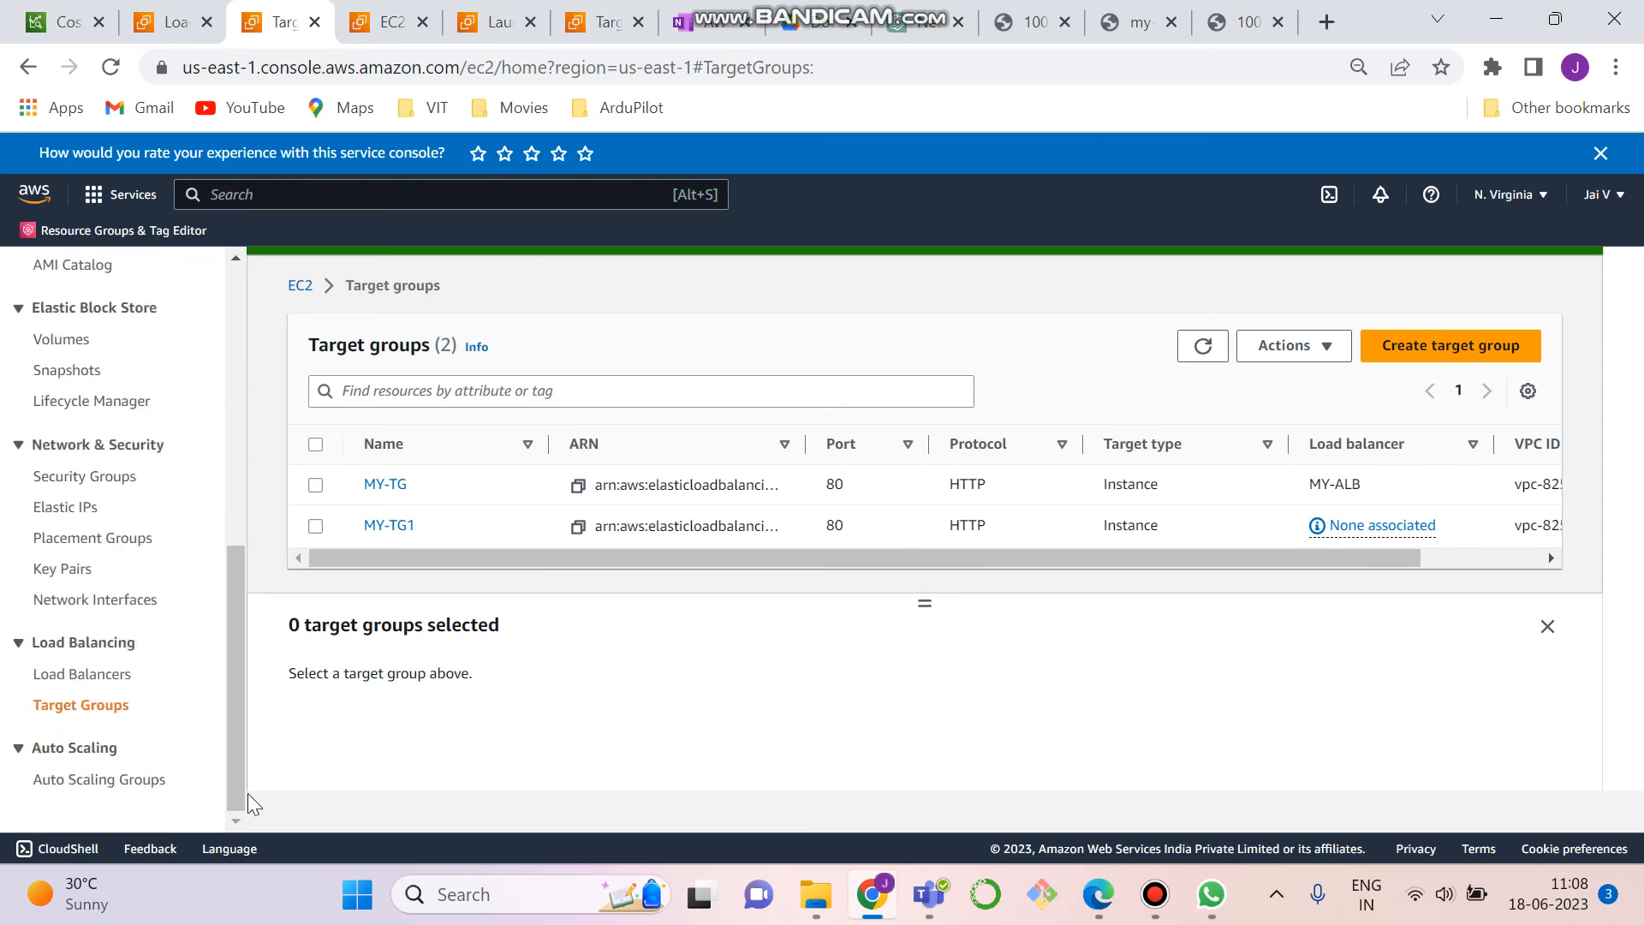
{"action": "left_click", "coordinate": [96, 674]}
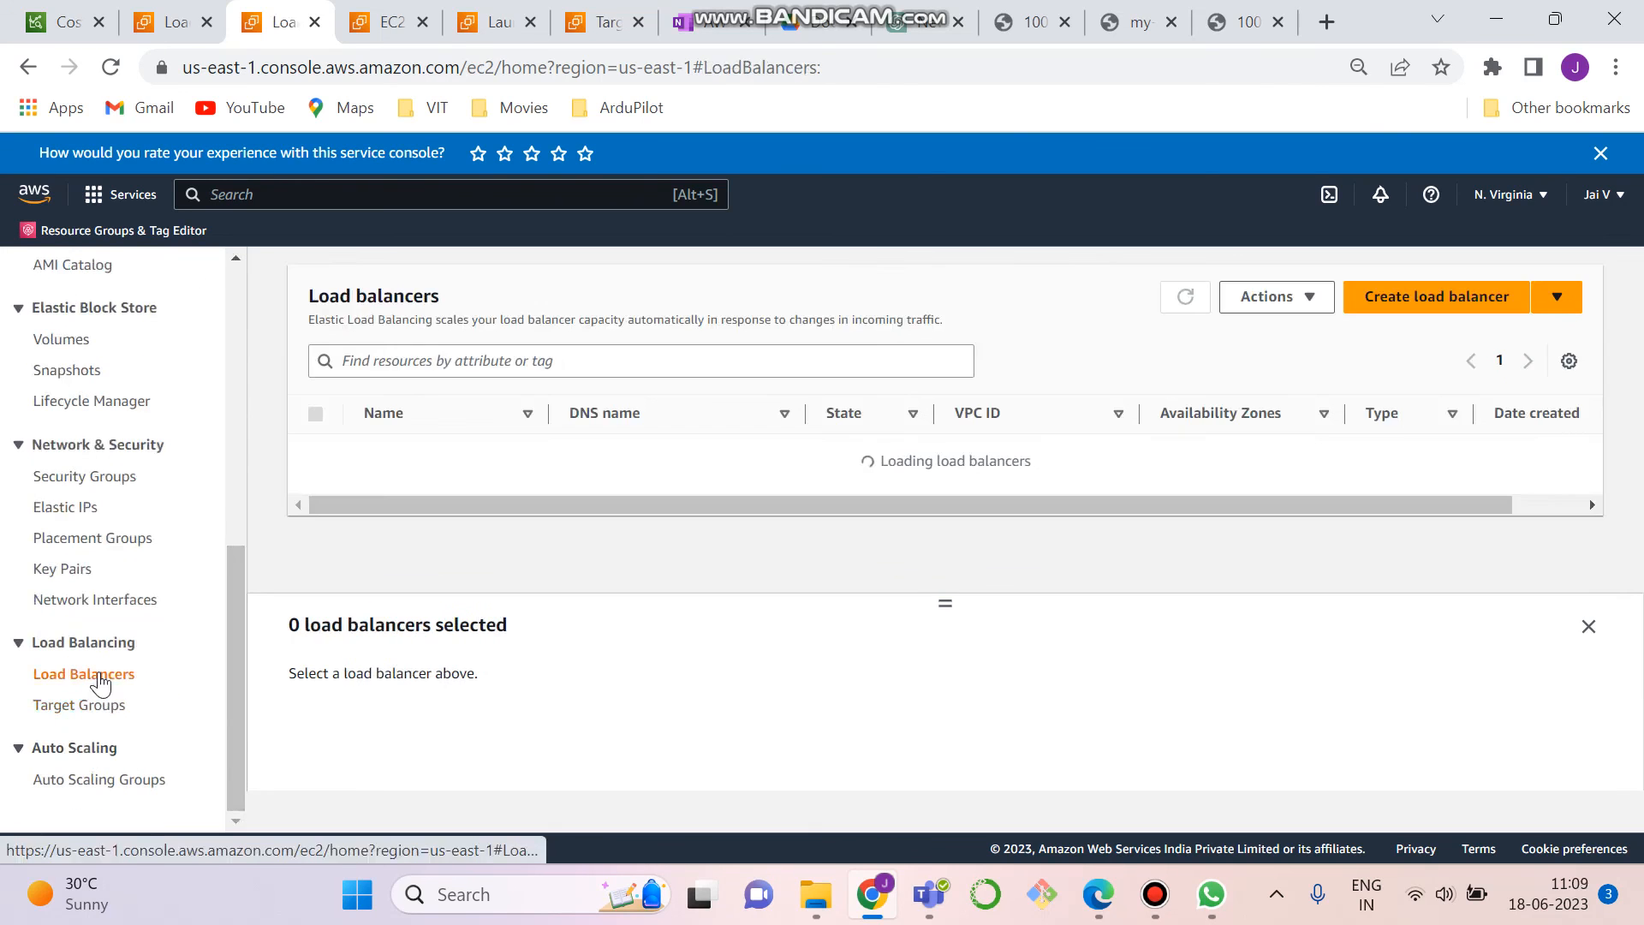
{"action": "left_click", "coordinate": [1491, 300]}
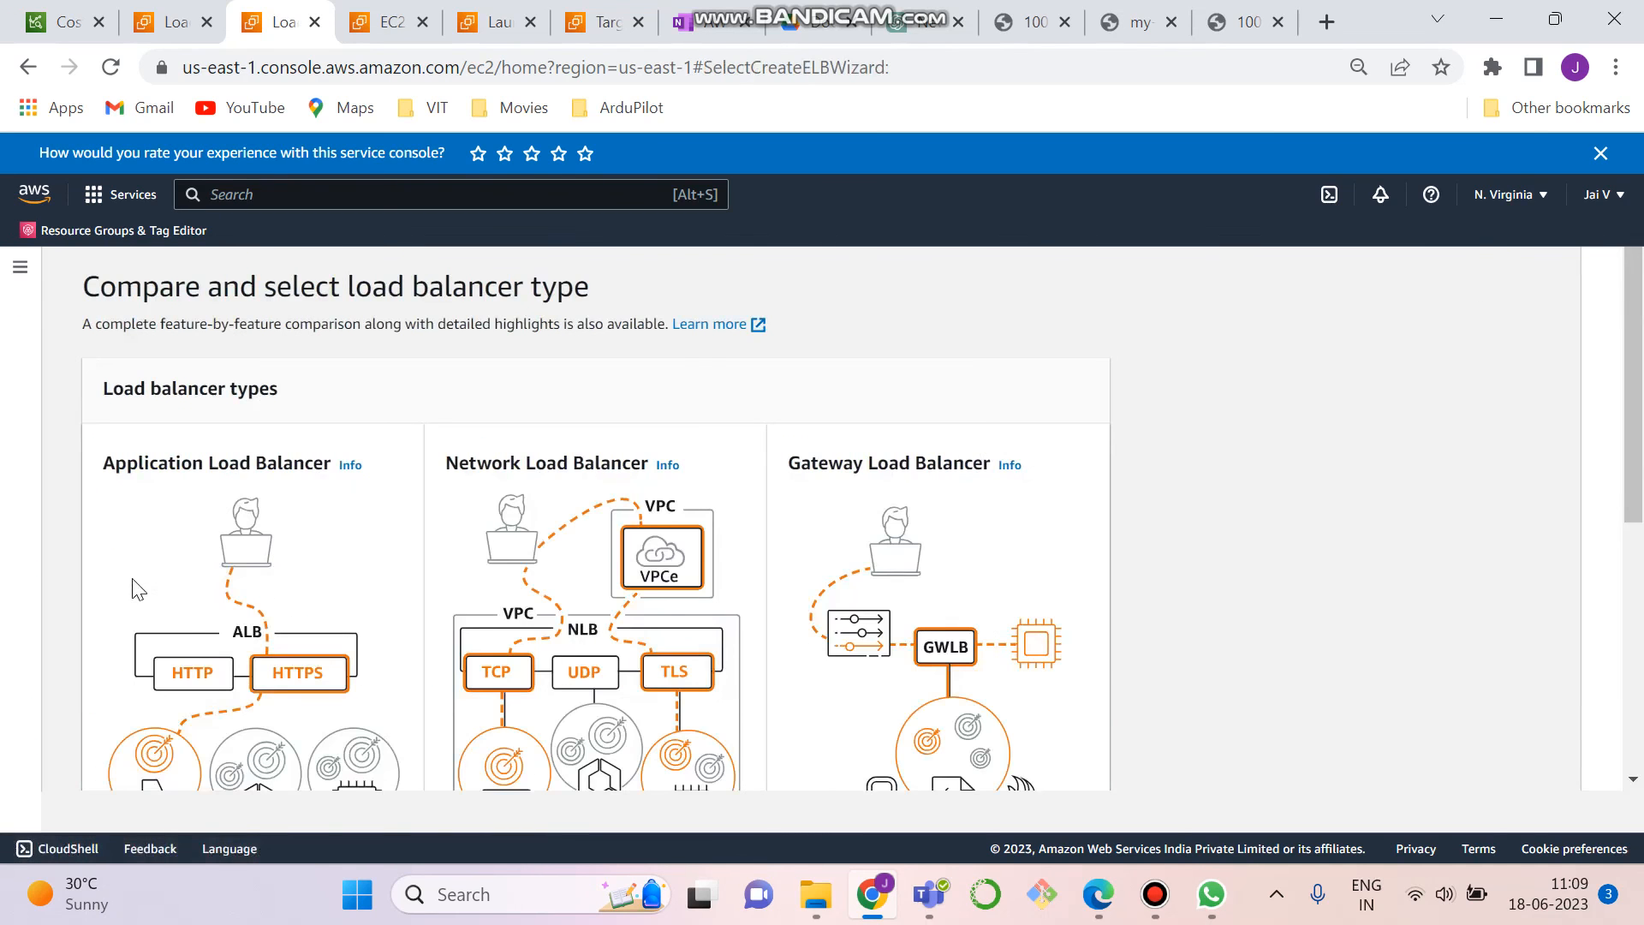
{"action": "left_click_drag", "start_coordinate": [1634, 407], "coordinate": [1640, 582]}
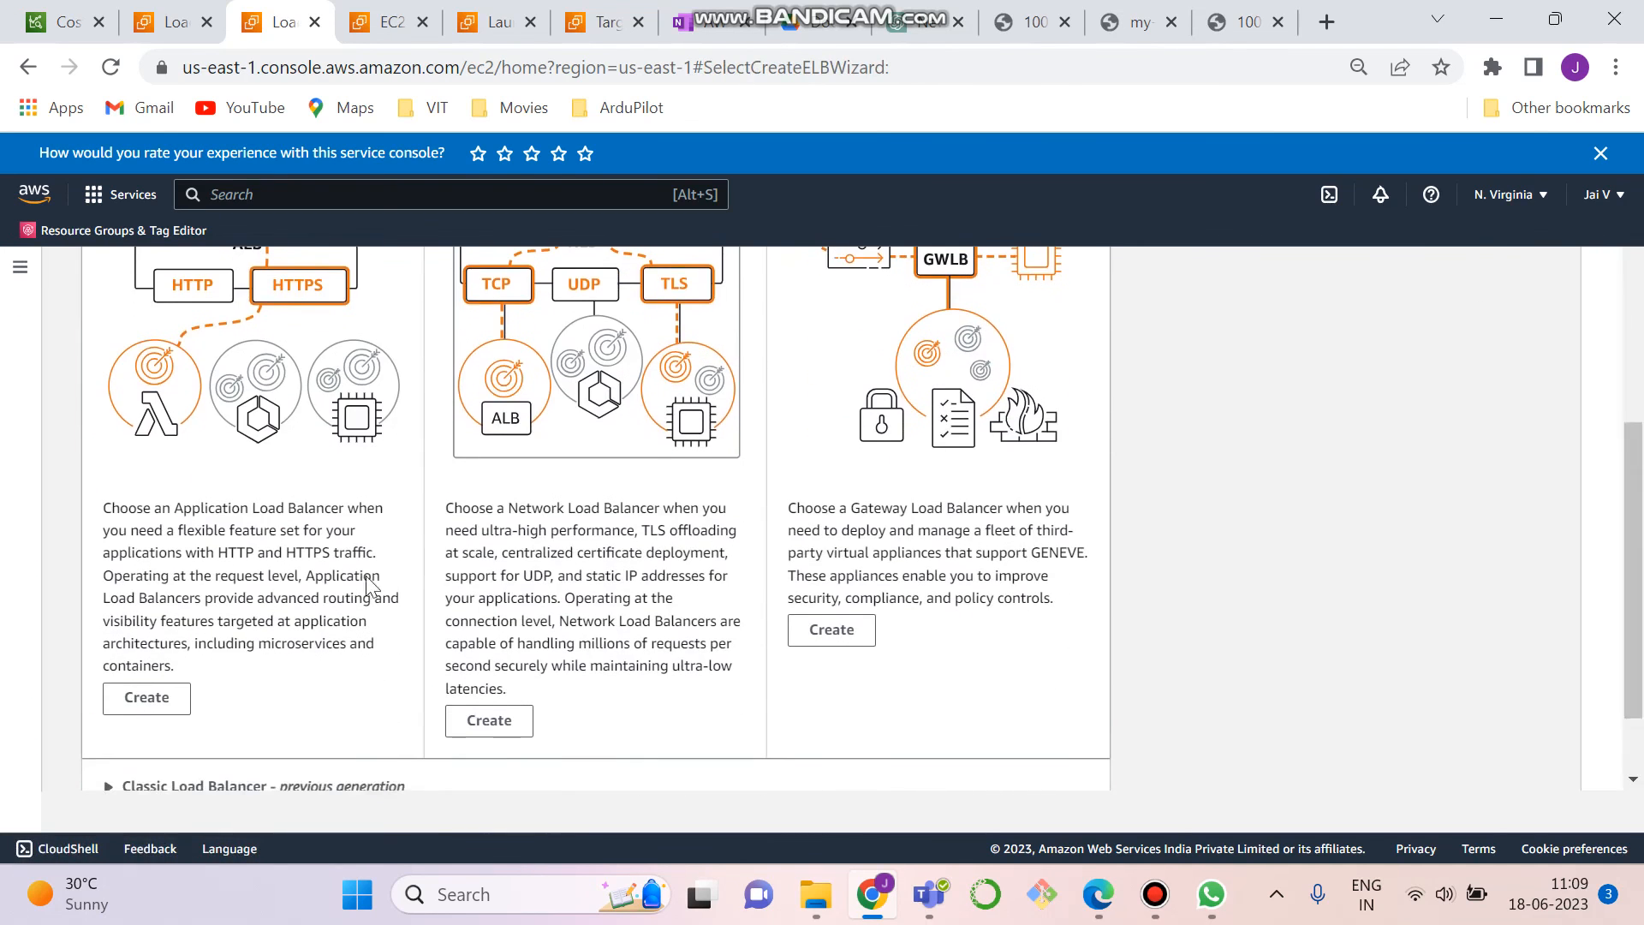
{"action": "left_click", "coordinate": [147, 697]}
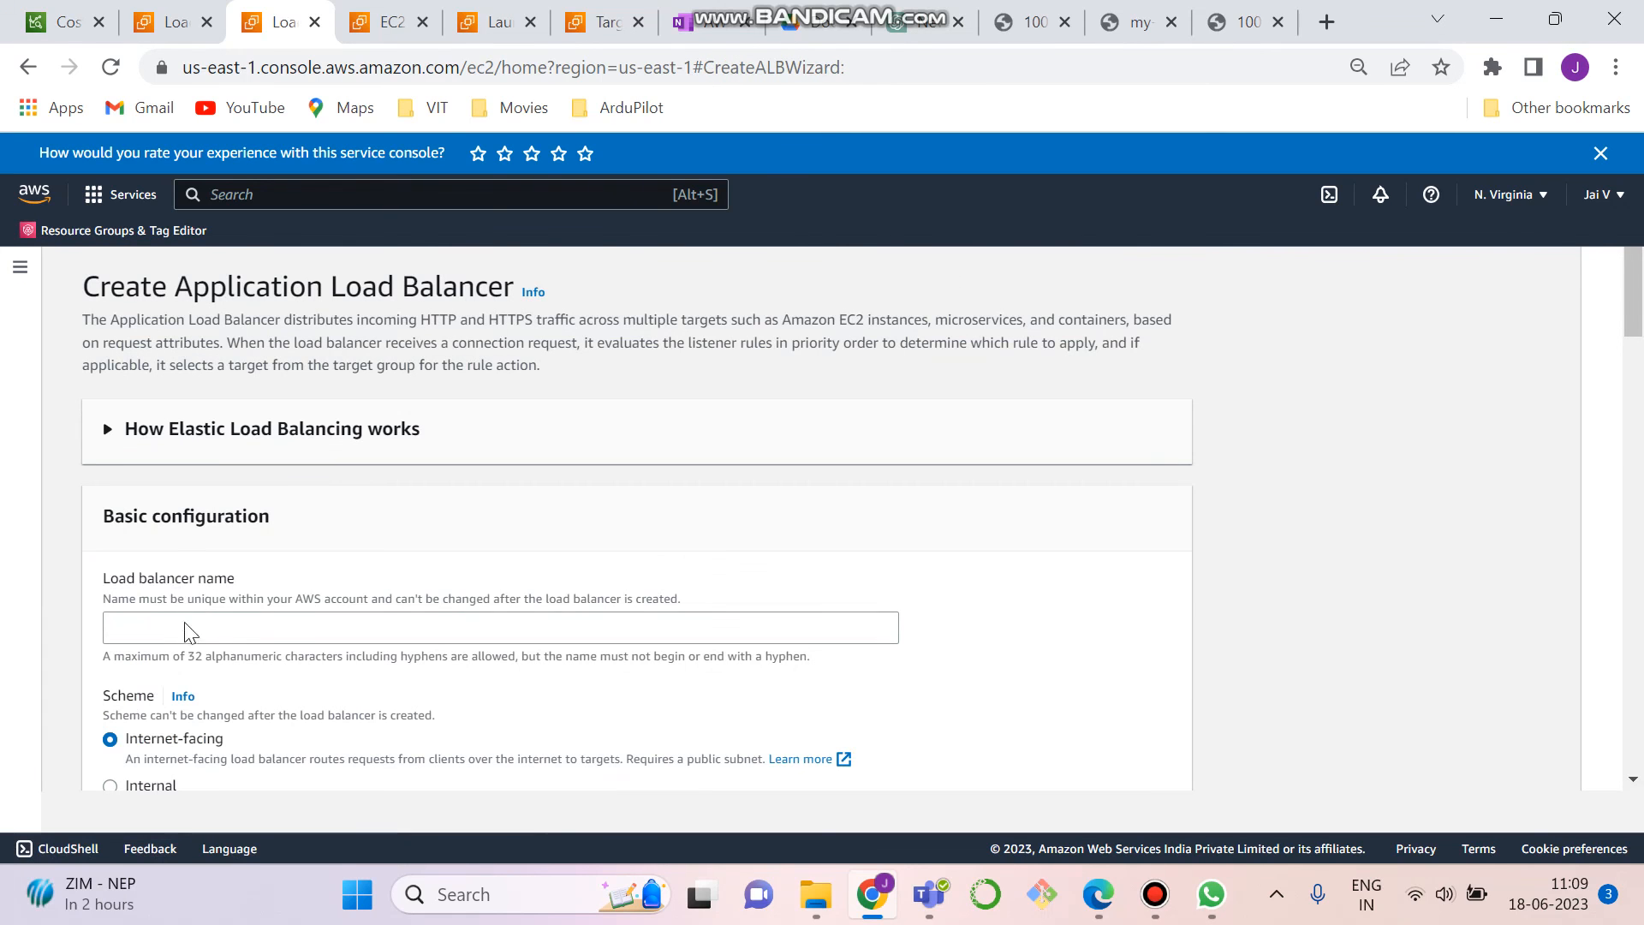
- Name the new Application Load Balancer MY-ALB1 and go to its Availability Zone mappings
{"action": "left_click", "coordinate": [175, 632]}
{"action": "type", "text": "MY-ALB1"}
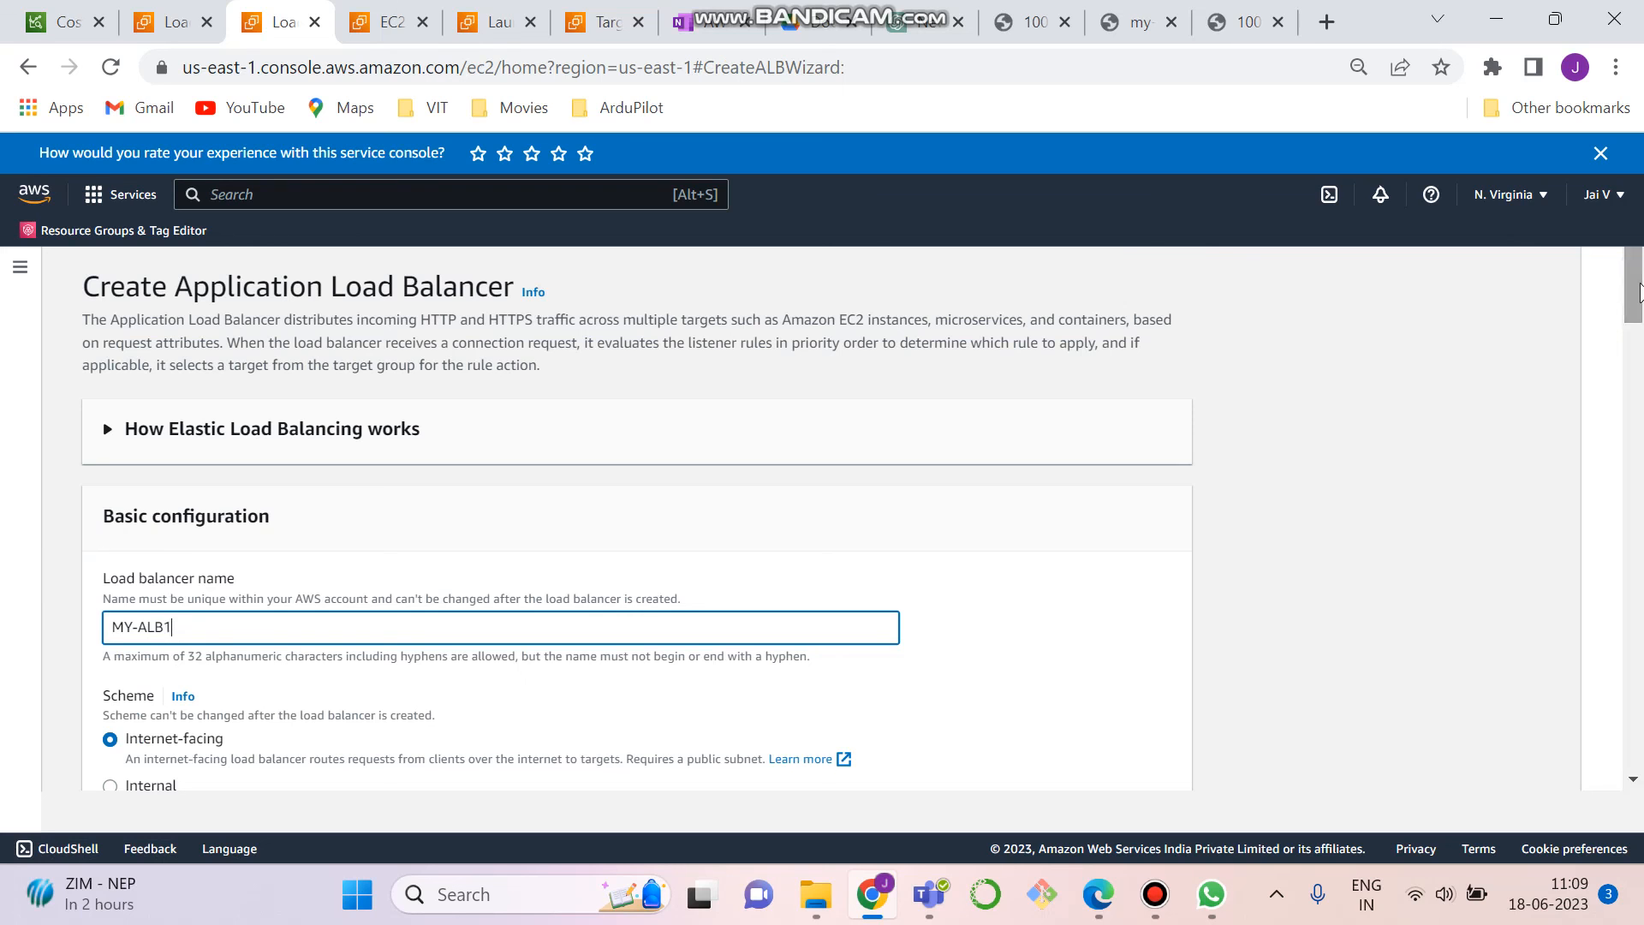
{"action": "type", "text": "-"}
{"action": "scroll", "coordinate": [561, 617], "scroll_direction": "down", "scroll_amount": 10}
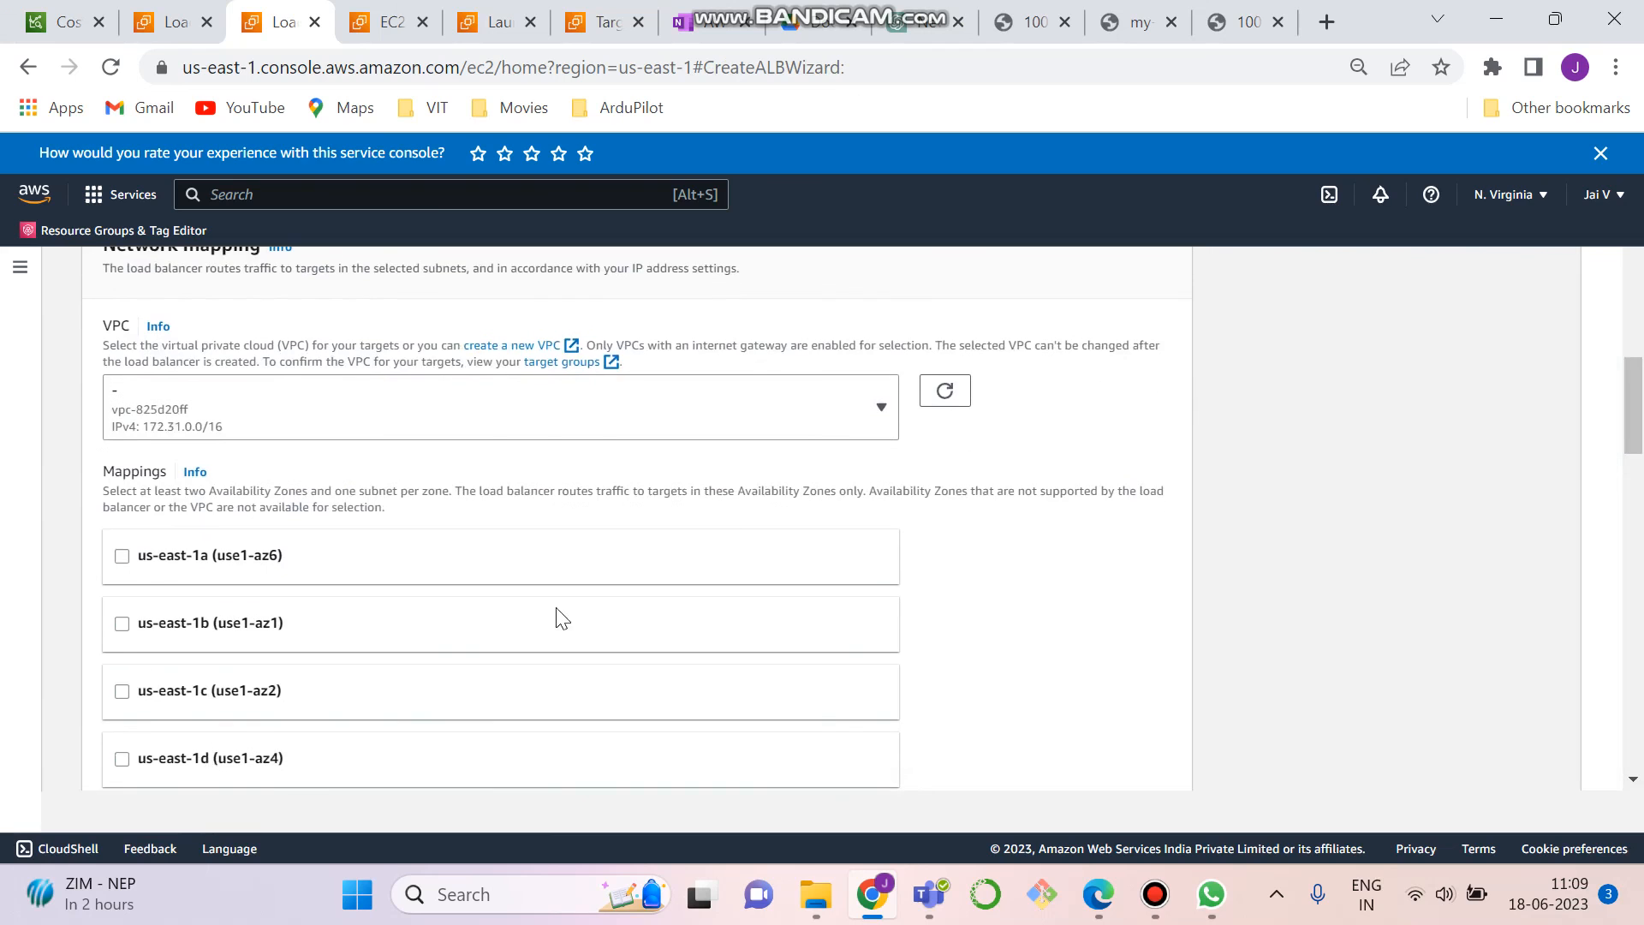
- Map the load balancer to all six Availability Zones, us-east-1a through us-east-1f, keeping each zone's preselected subnet
{"action": "left_click", "coordinate": [121, 558]}
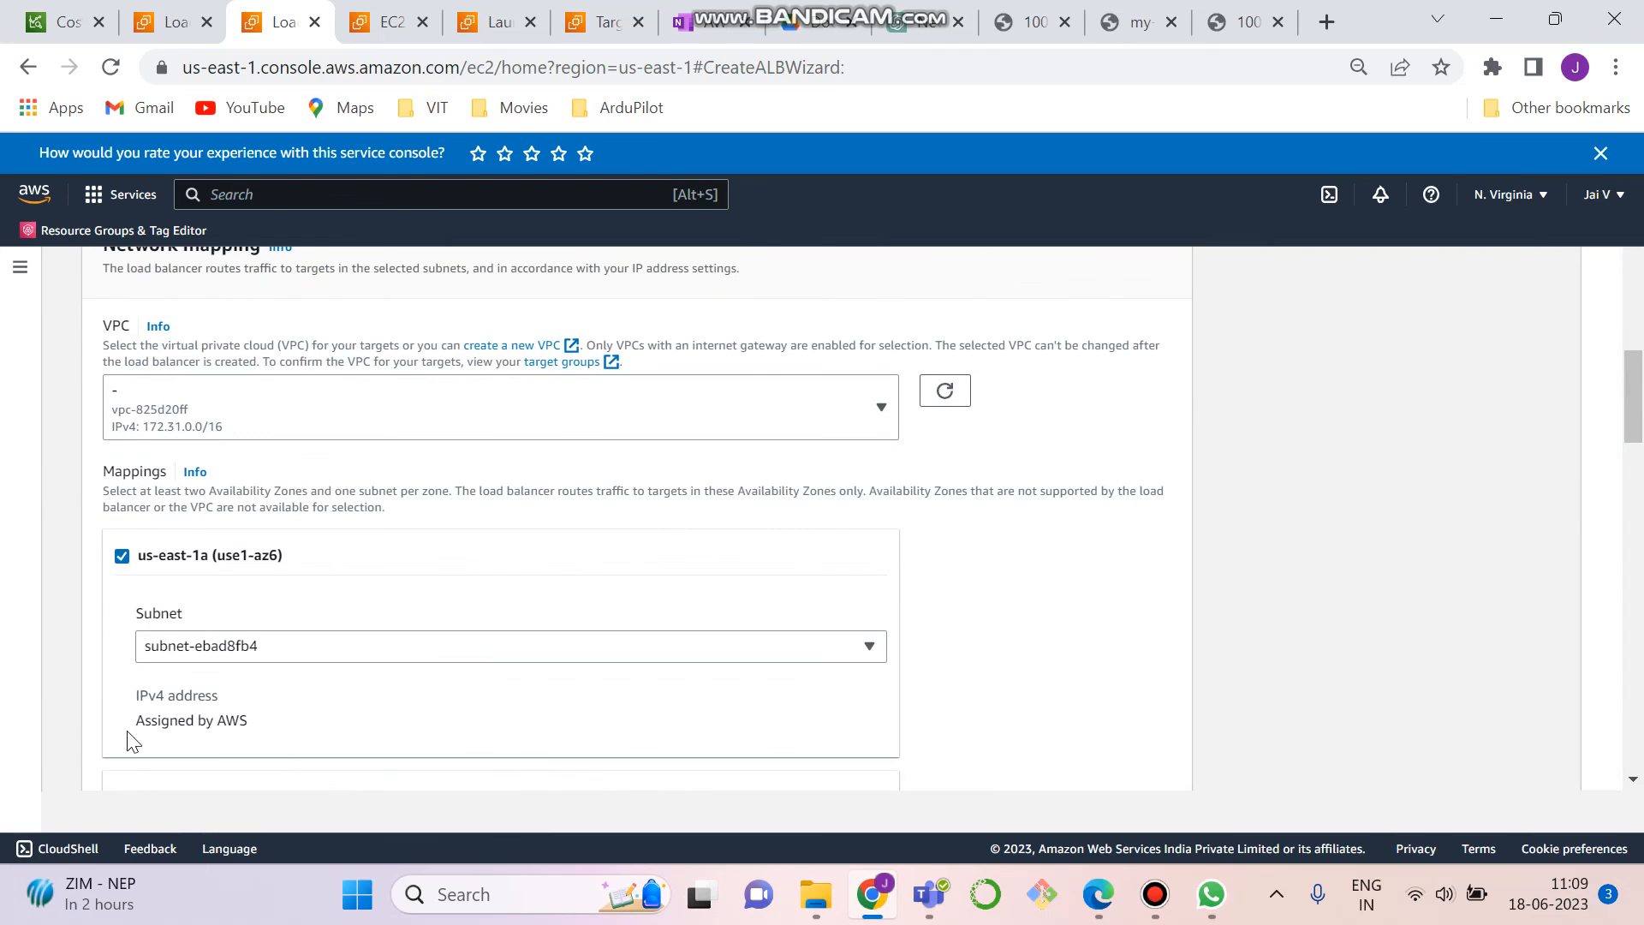
{"action": "left_click_drag", "start_coordinate": [1636, 438], "coordinate": [1639, 490]}
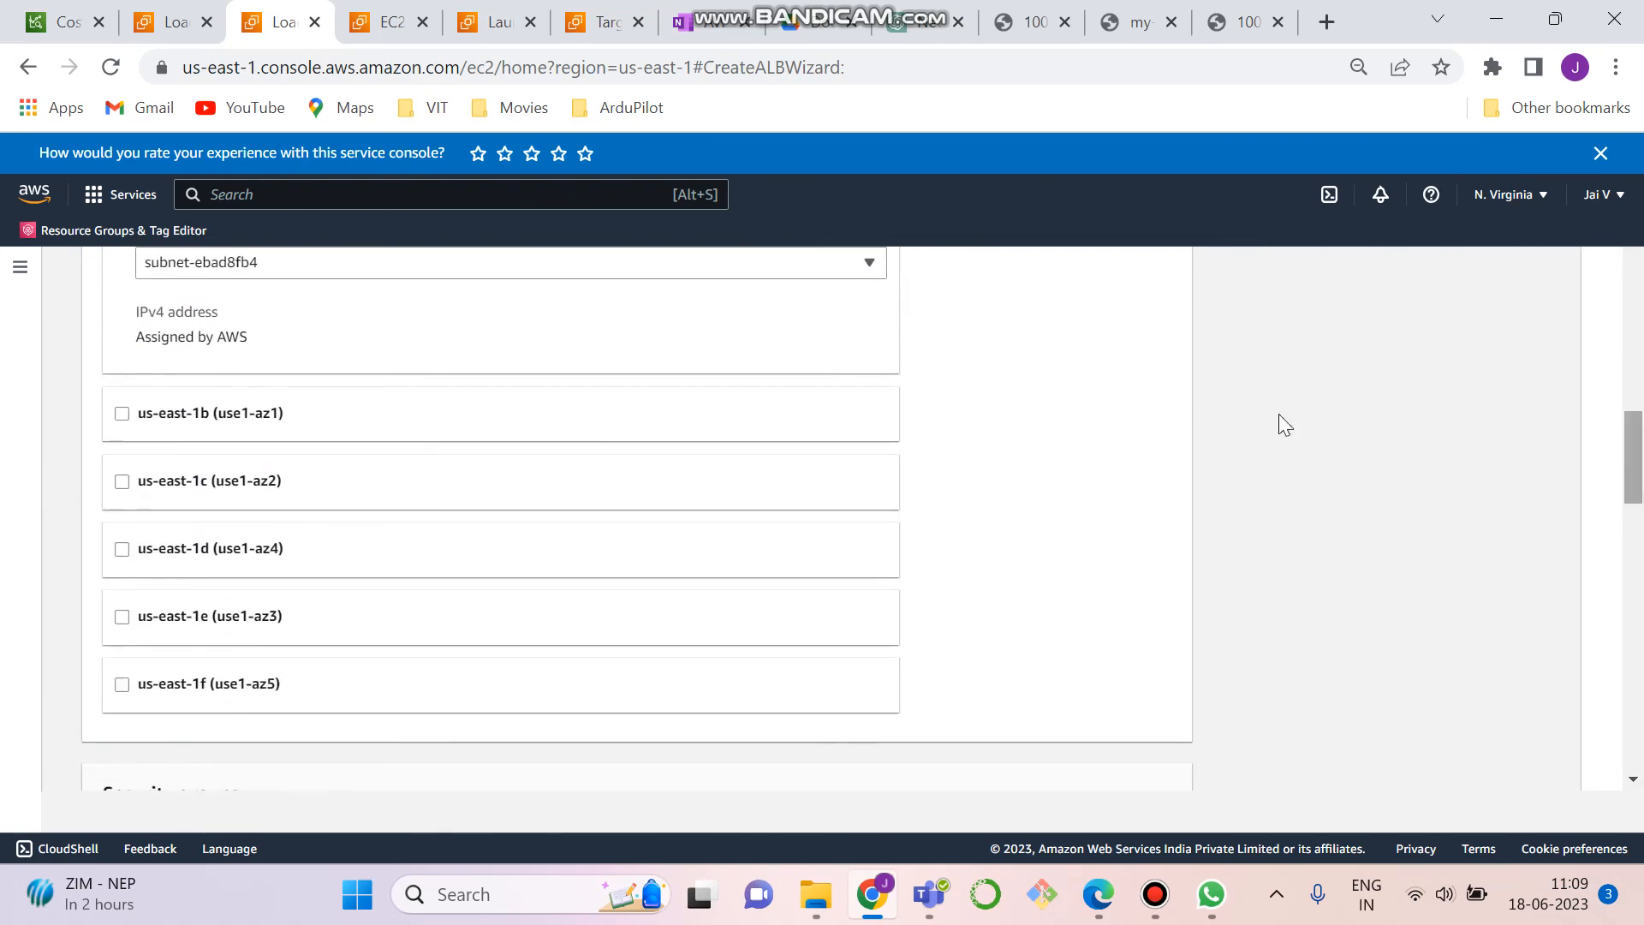
{"action": "left_click", "coordinate": [122, 415]}
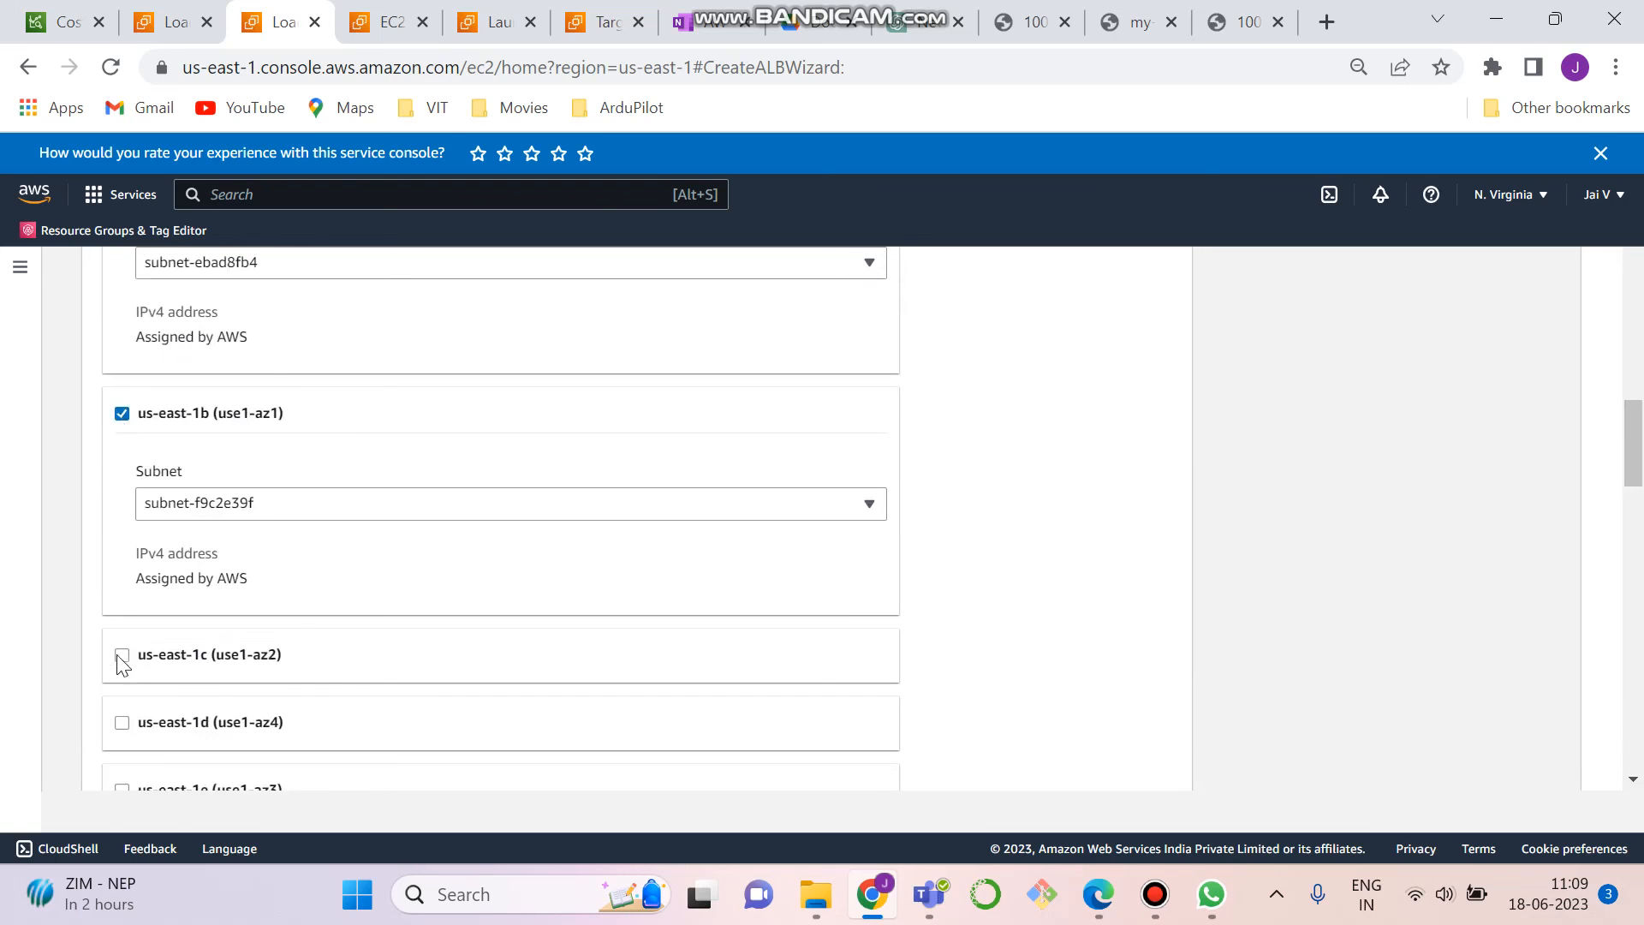
{"action": "left_click", "coordinate": [122, 656]}
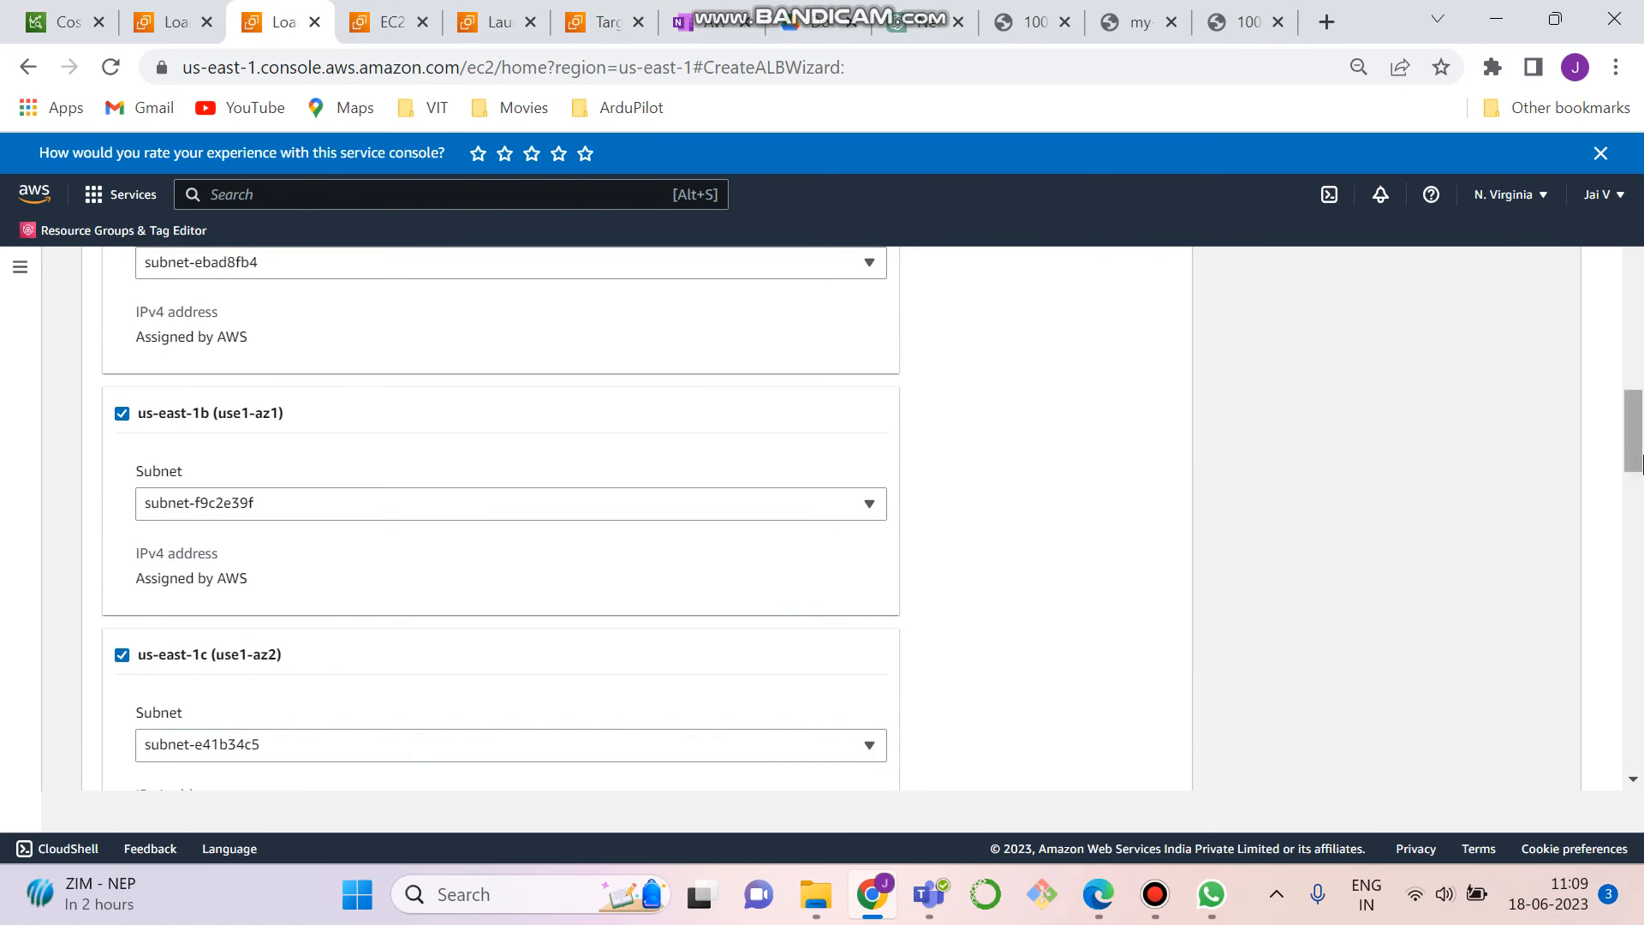
{"action": "left_click_drag", "start_coordinate": [1637, 472], "coordinate": [1638, 518]}
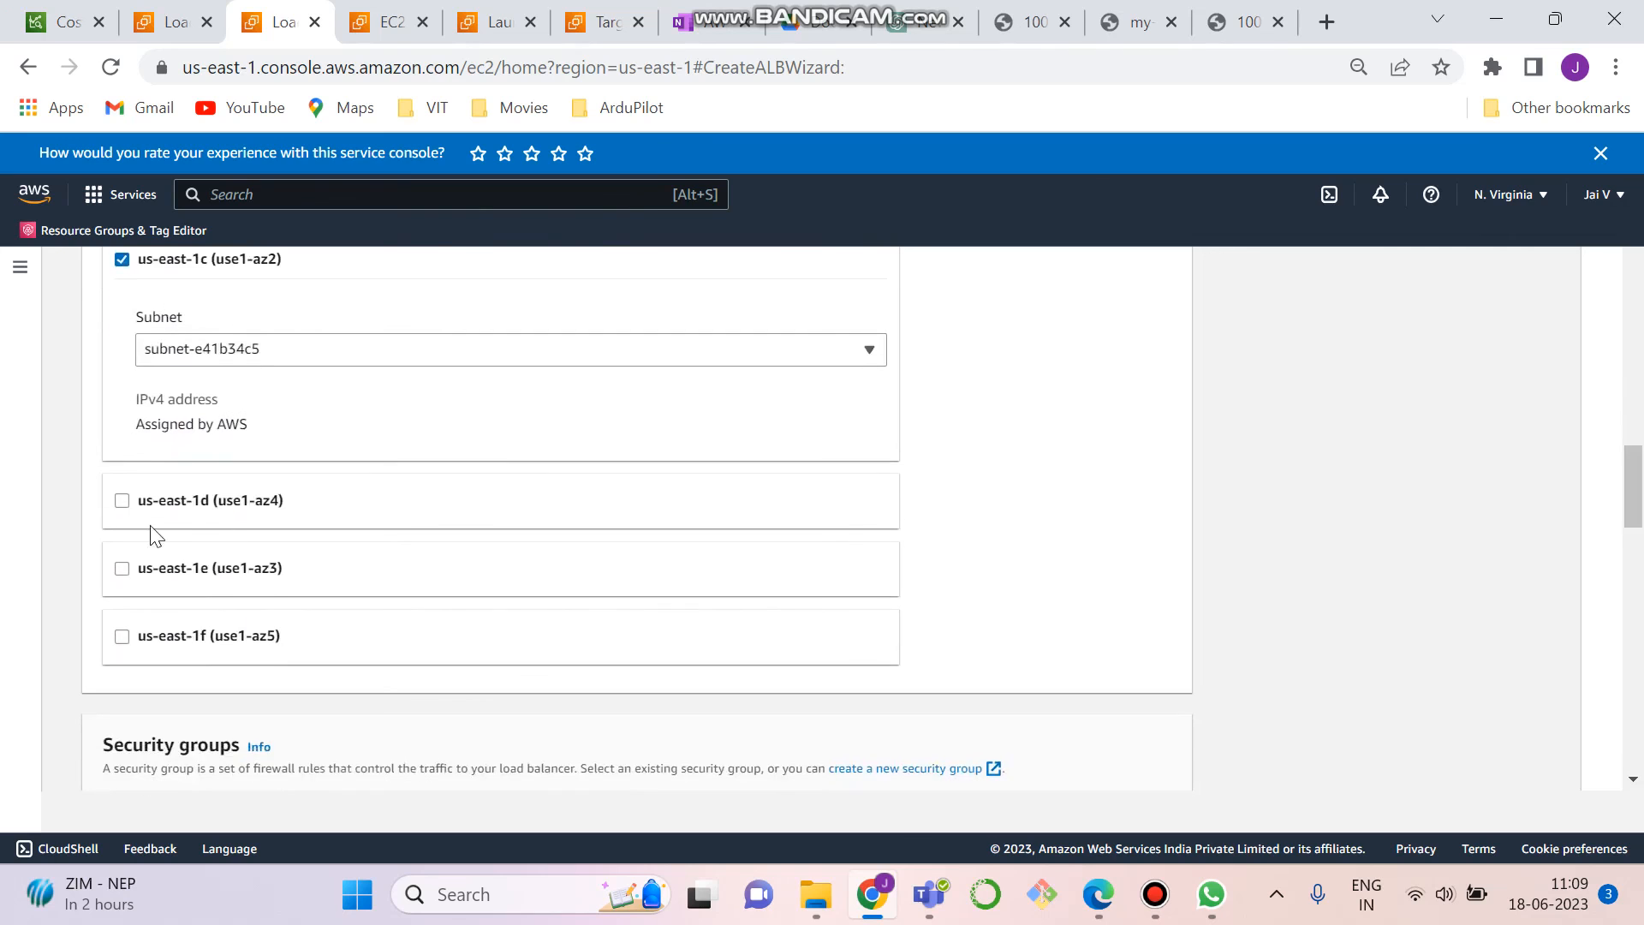
{"action": "left_click", "coordinate": [122, 505]}
{"action": "left_click", "coordinate": [122, 741]}
{"action": "left_click_drag", "start_coordinate": [1639, 460], "coordinate": [1641, 512]}
{"action": "left_click", "coordinate": [121, 584]}
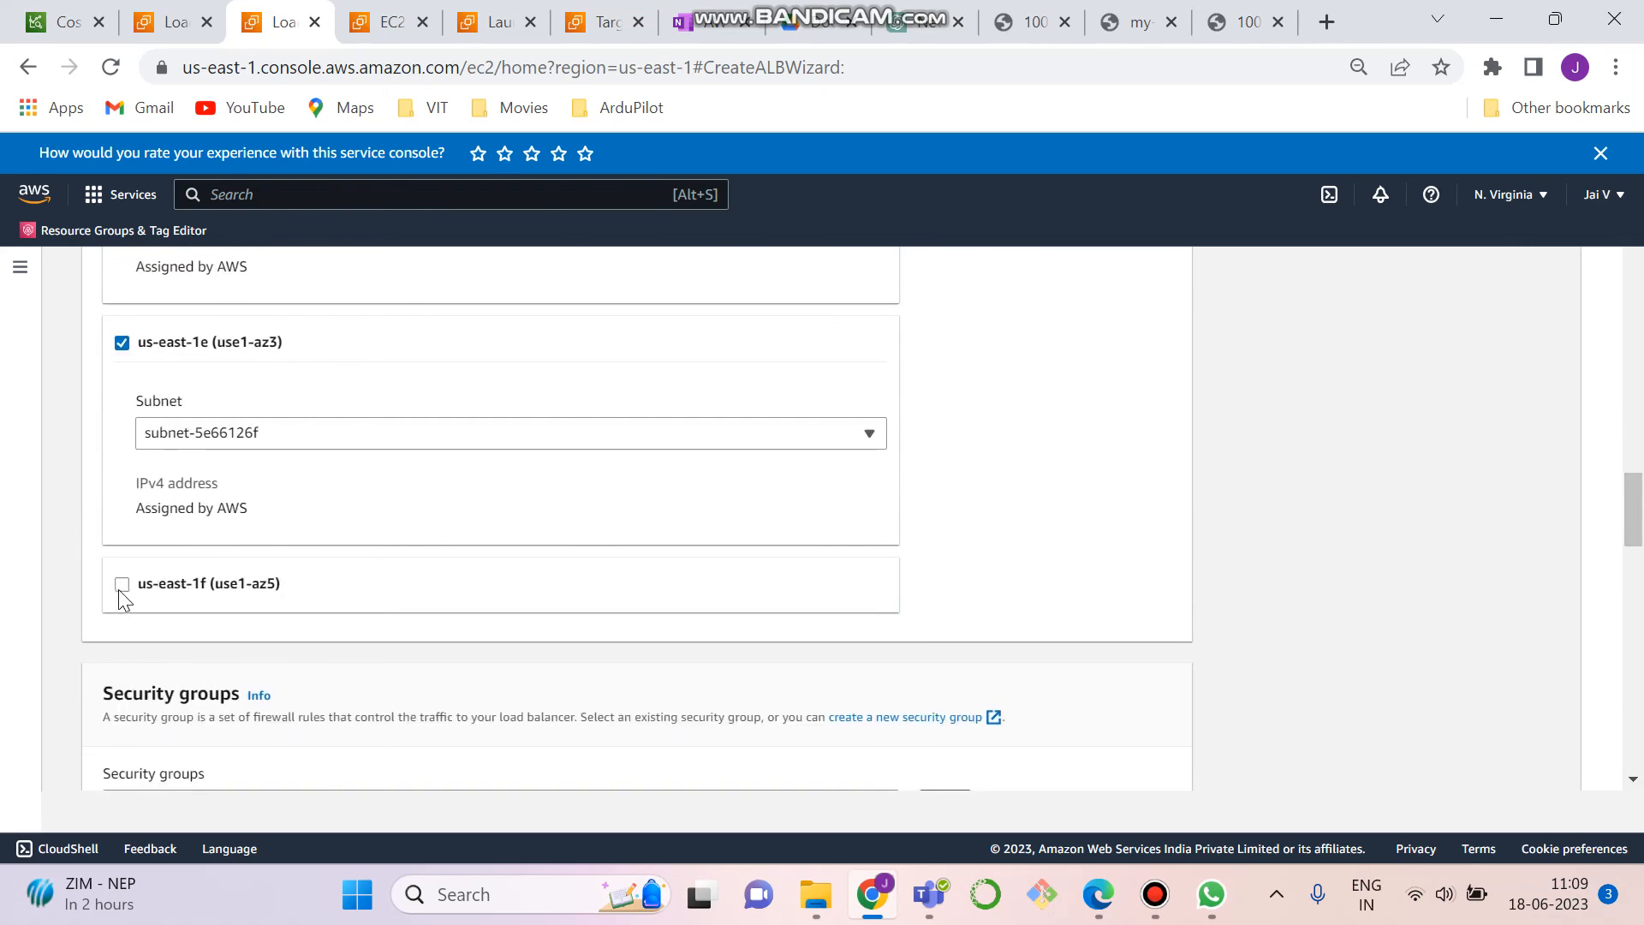
- Go to the load balancer's security group settings and open the list of existing security groups
{"action": "left_click_drag", "start_coordinate": [1635, 493], "coordinate": [1635, 557]}
{"action": "left_click", "coordinate": [529, 465]}
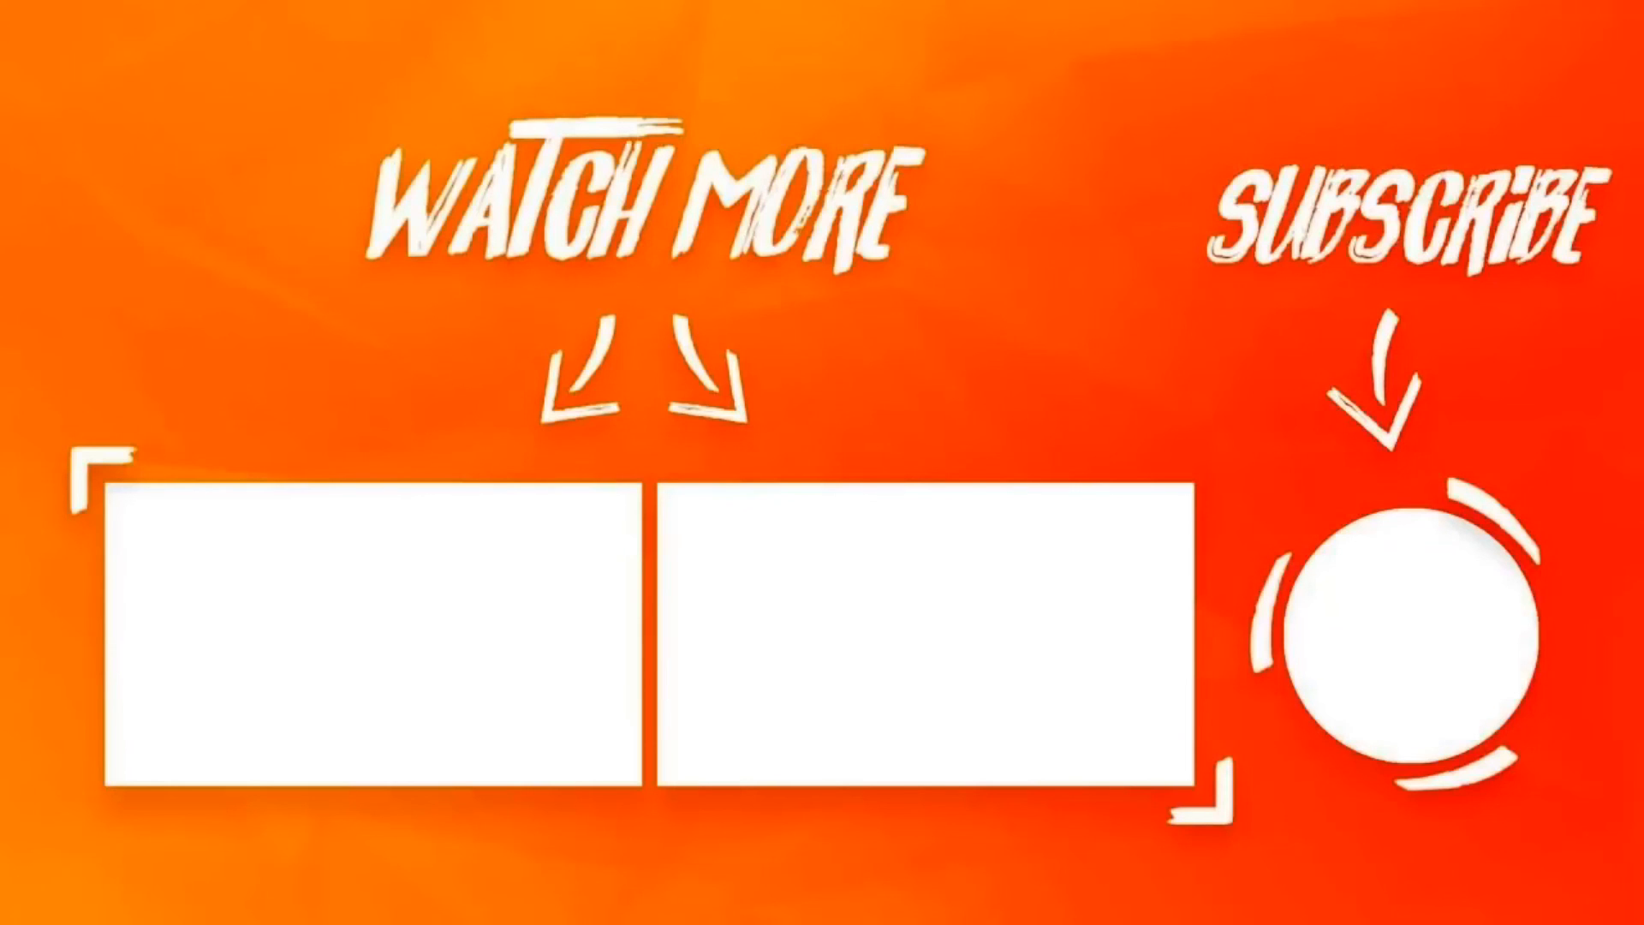